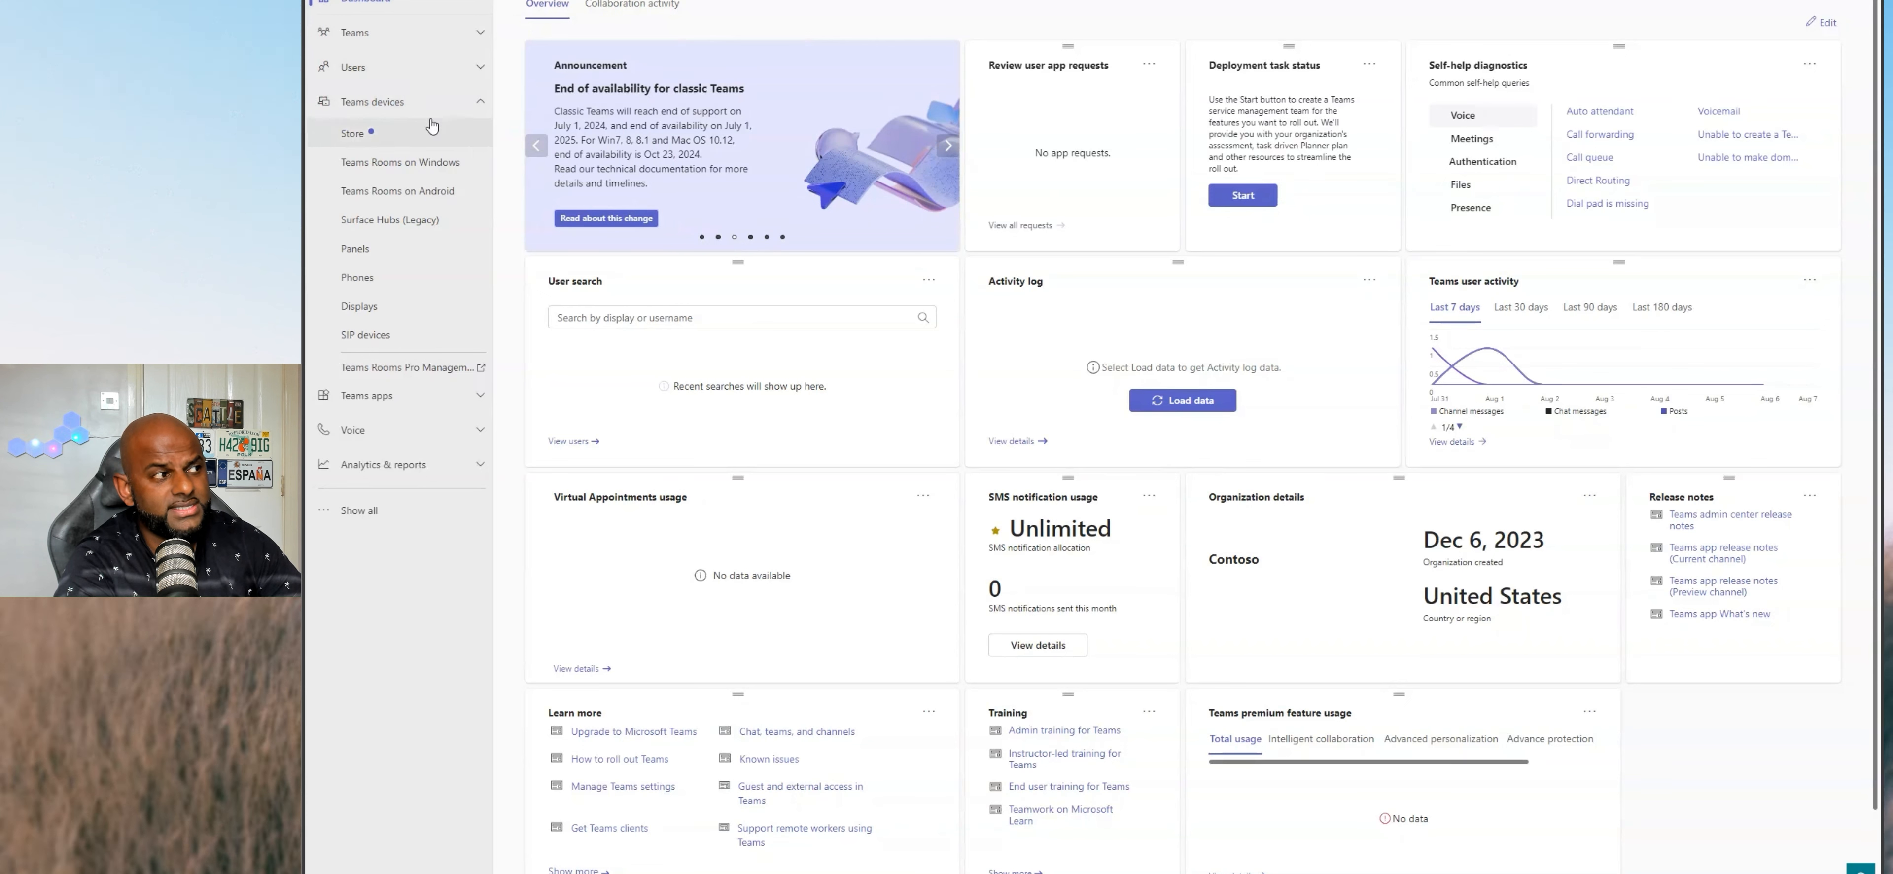
Open the Teams panels device list and view the software health of the MTRoW home office panel
click(482, 103)
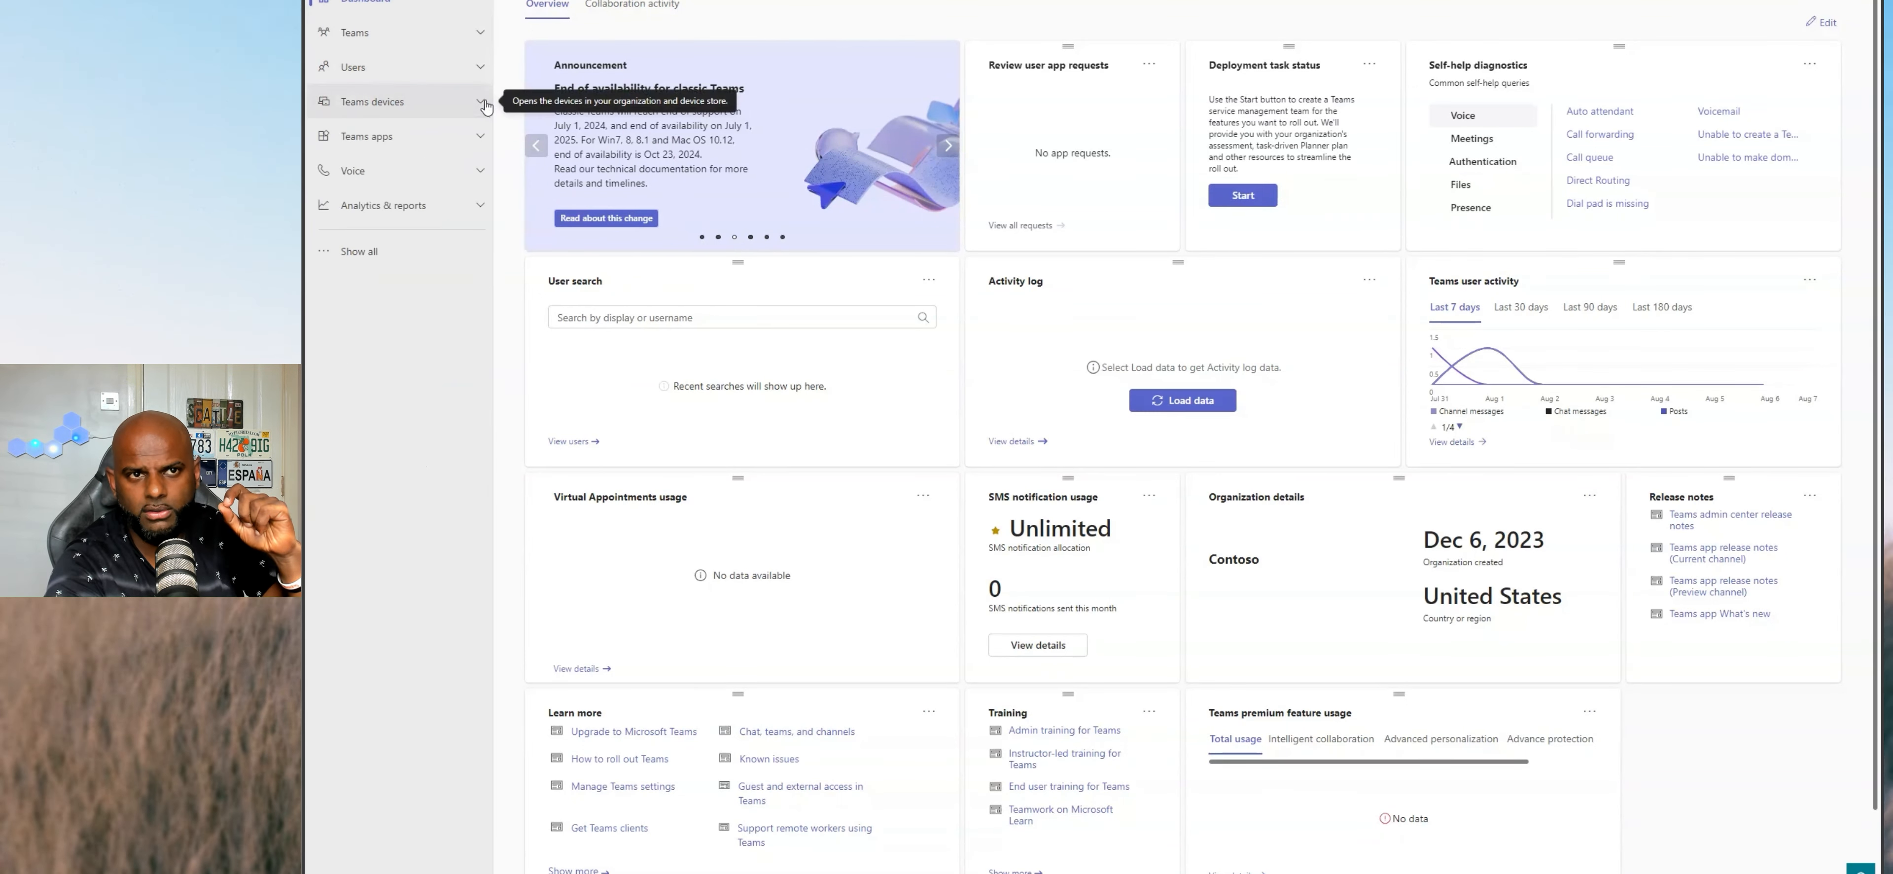
click(483, 104)
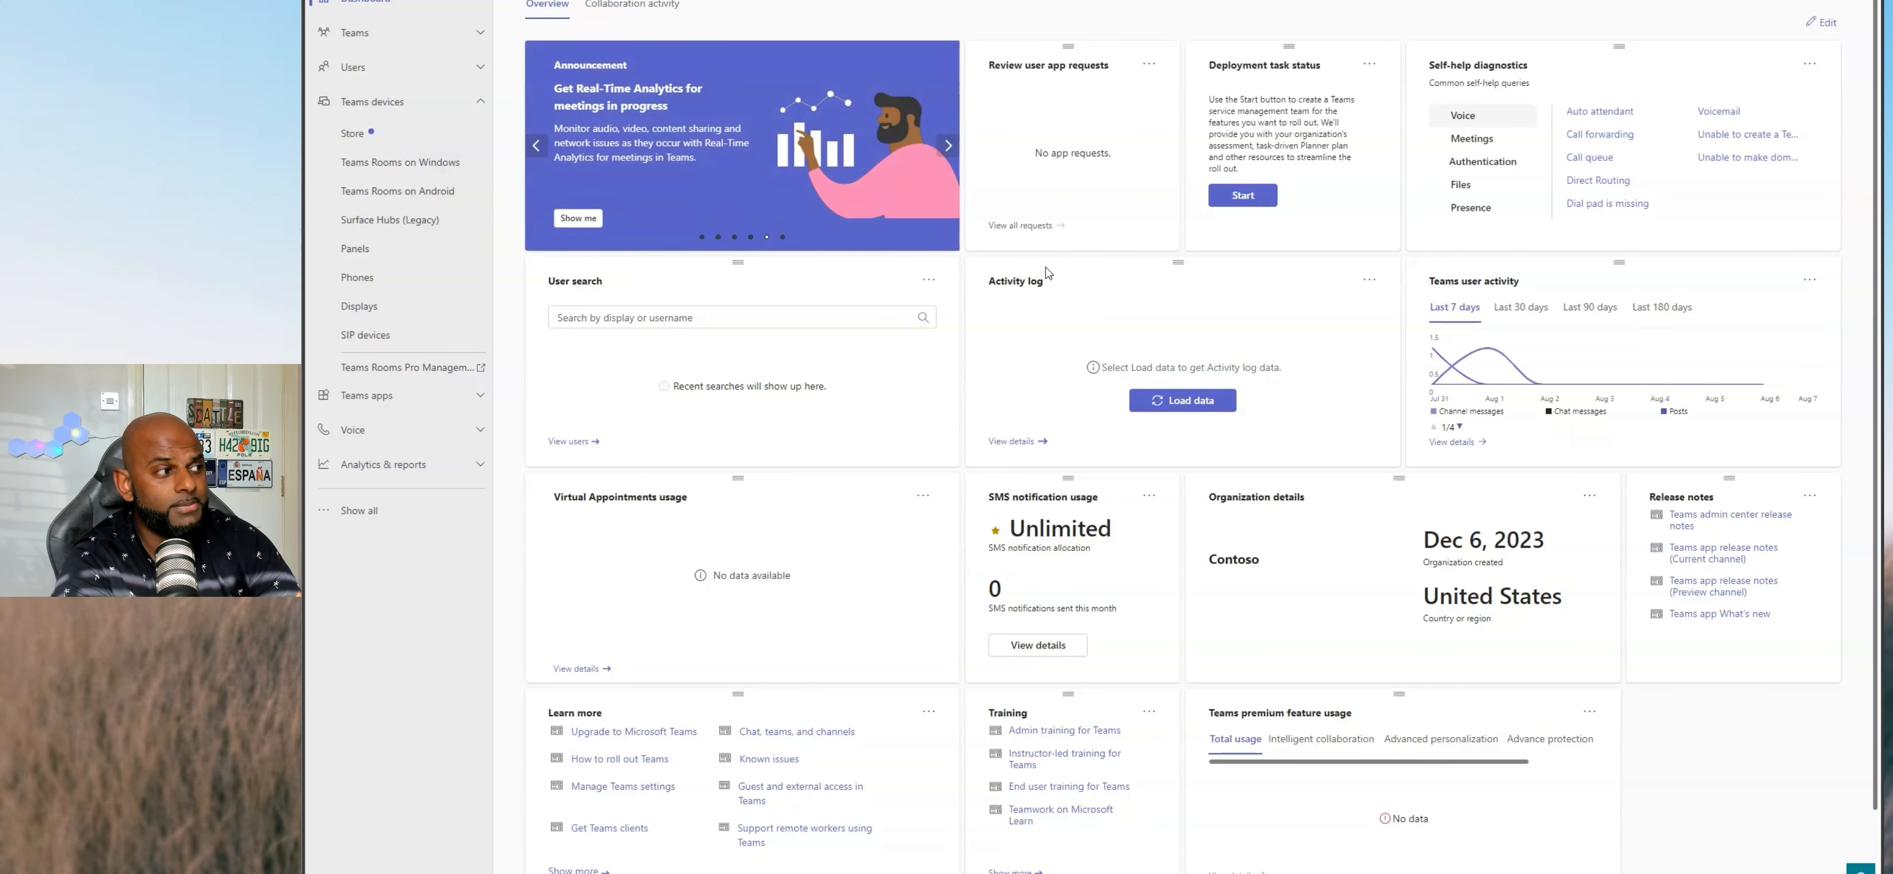
click(372, 257)
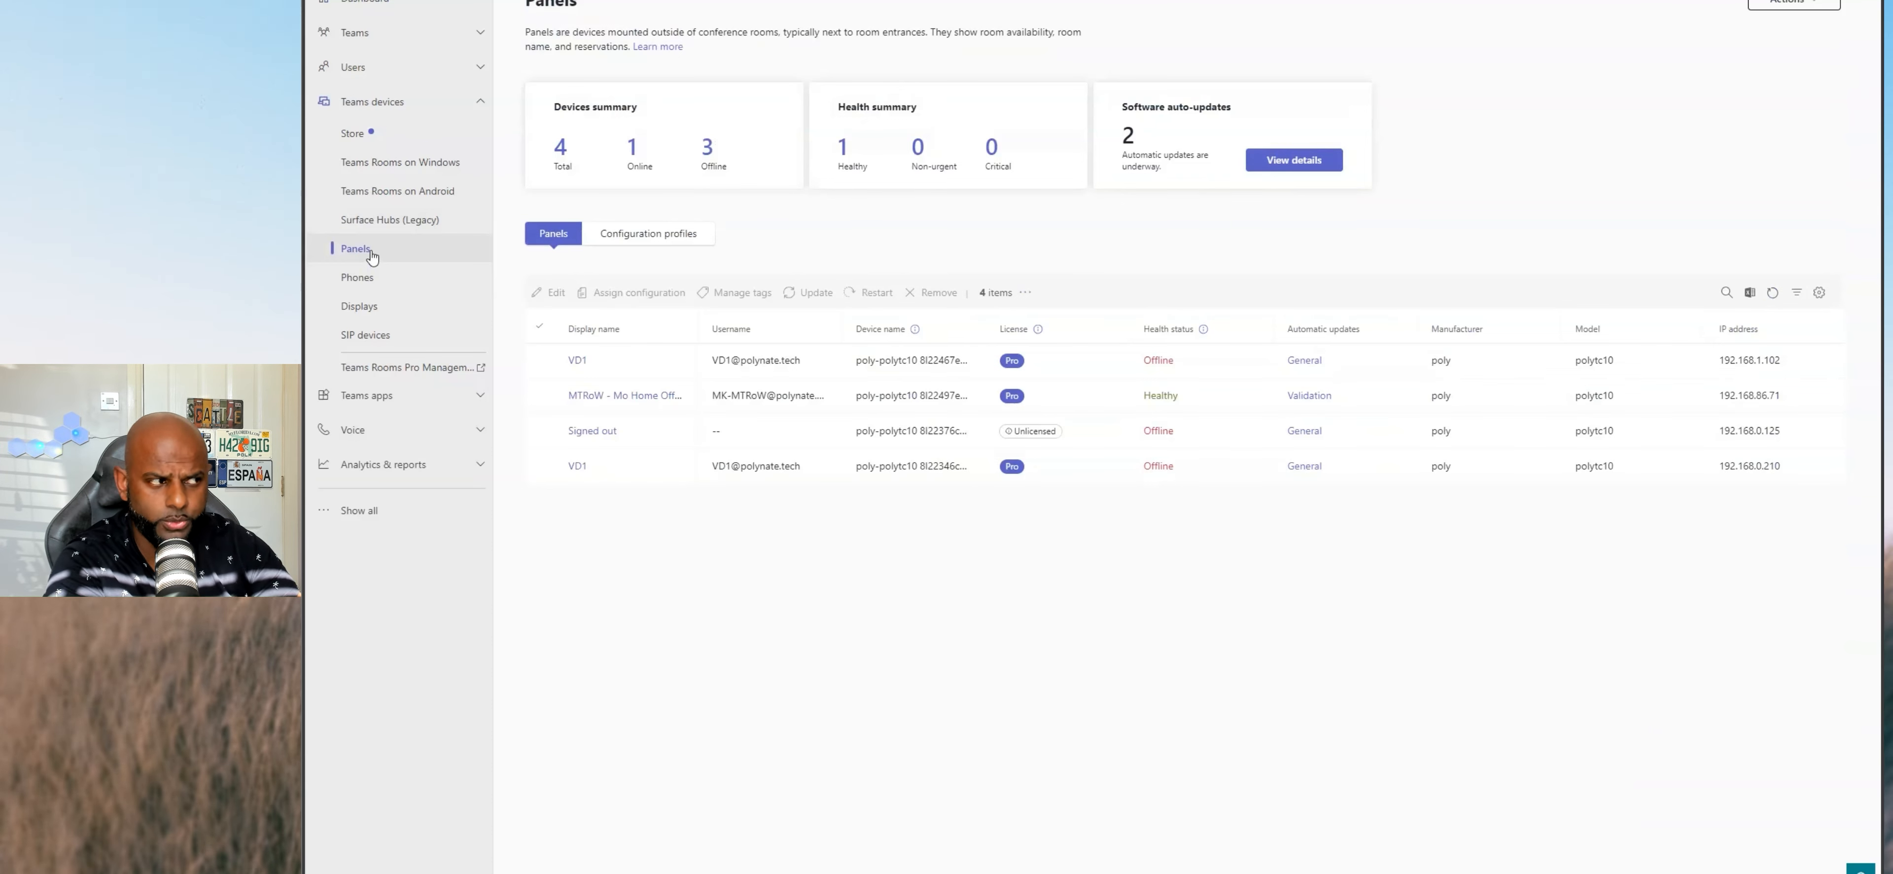
click(633, 399)
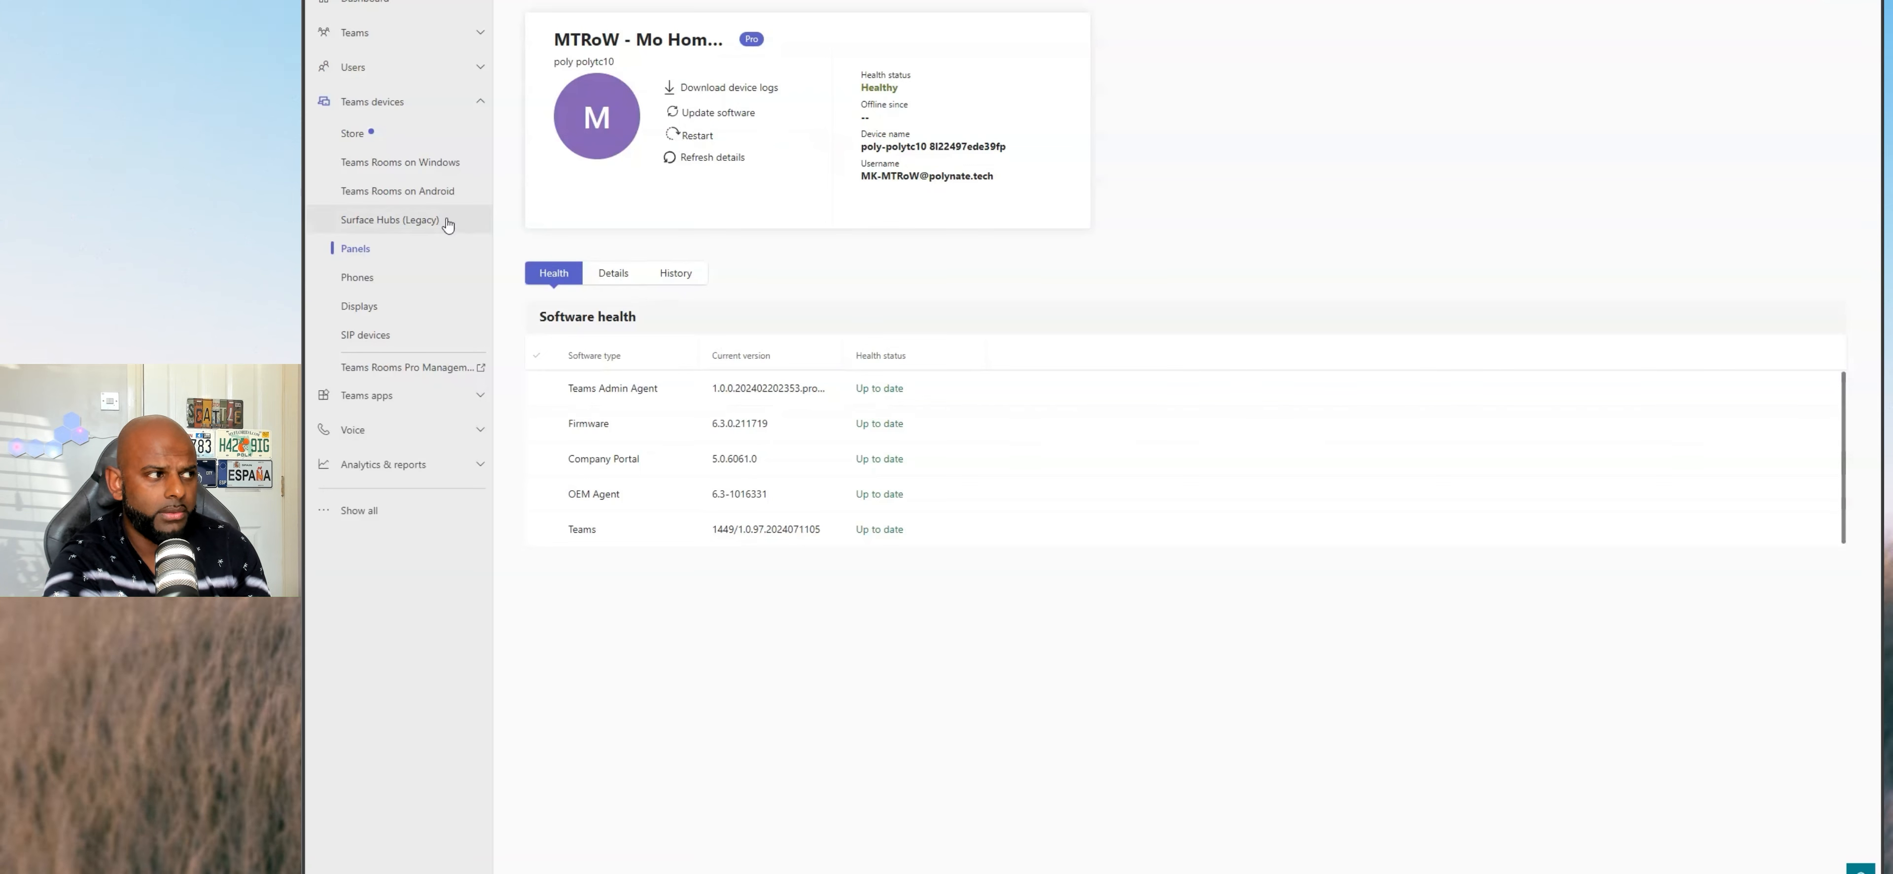
Add a panel configuration profile named "Test Config" with the description "Building 101"
click(382, 248)
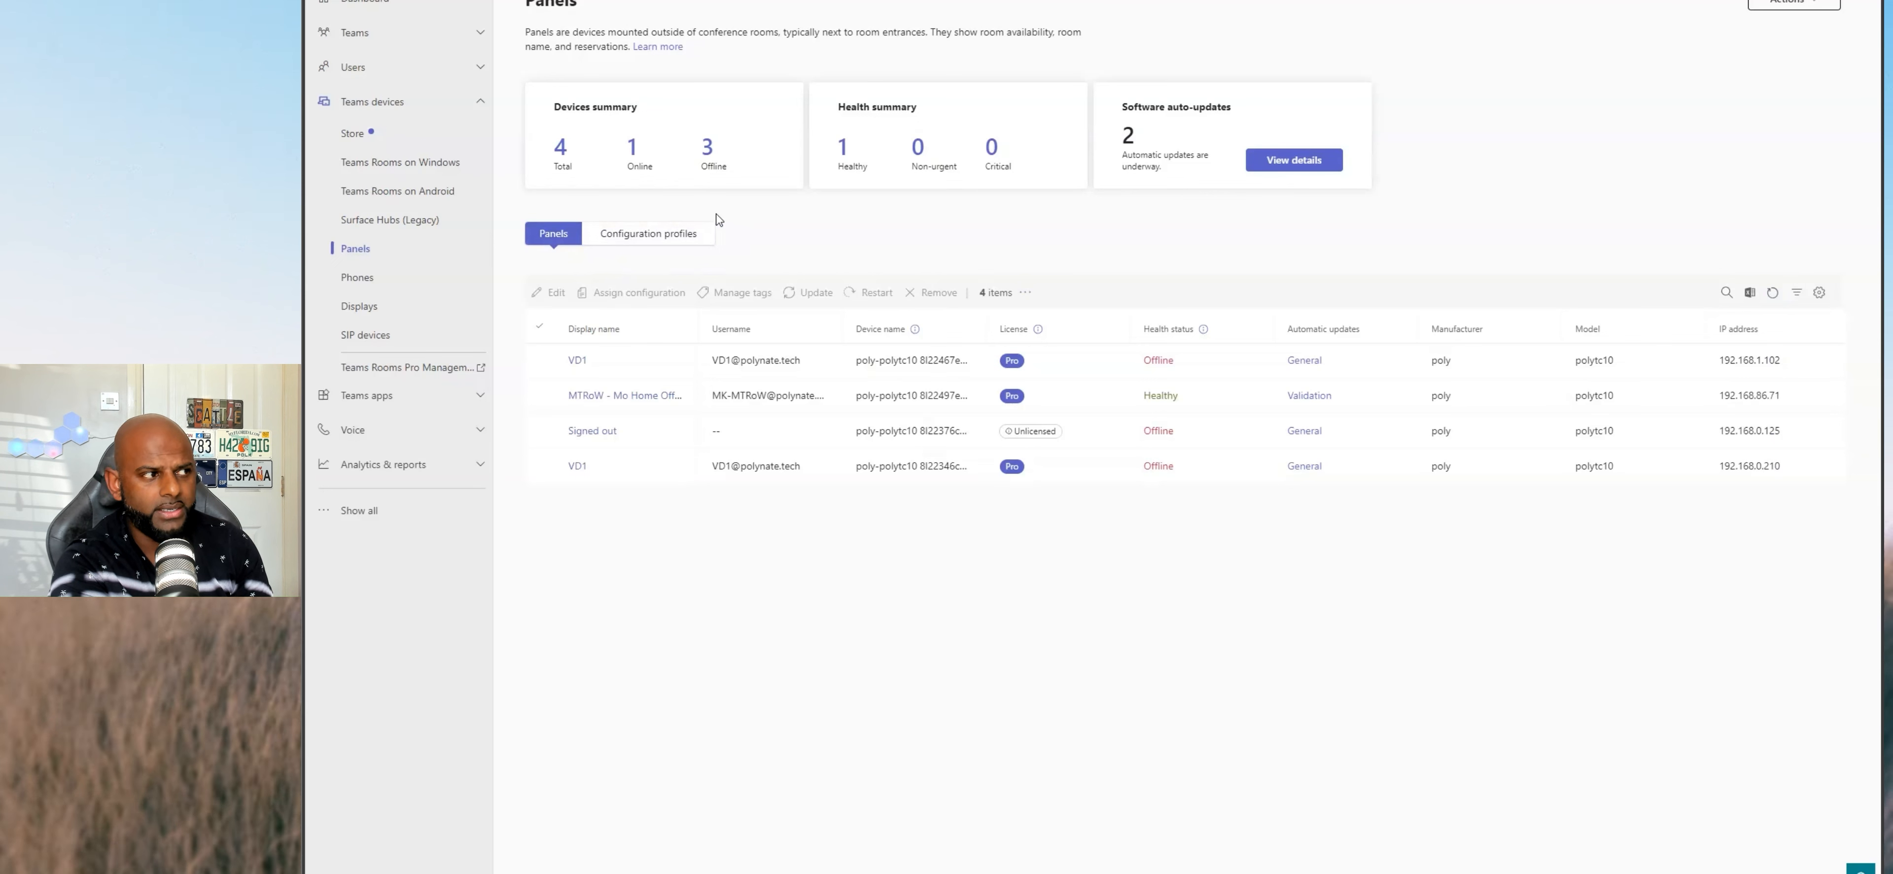
click(630, 245)
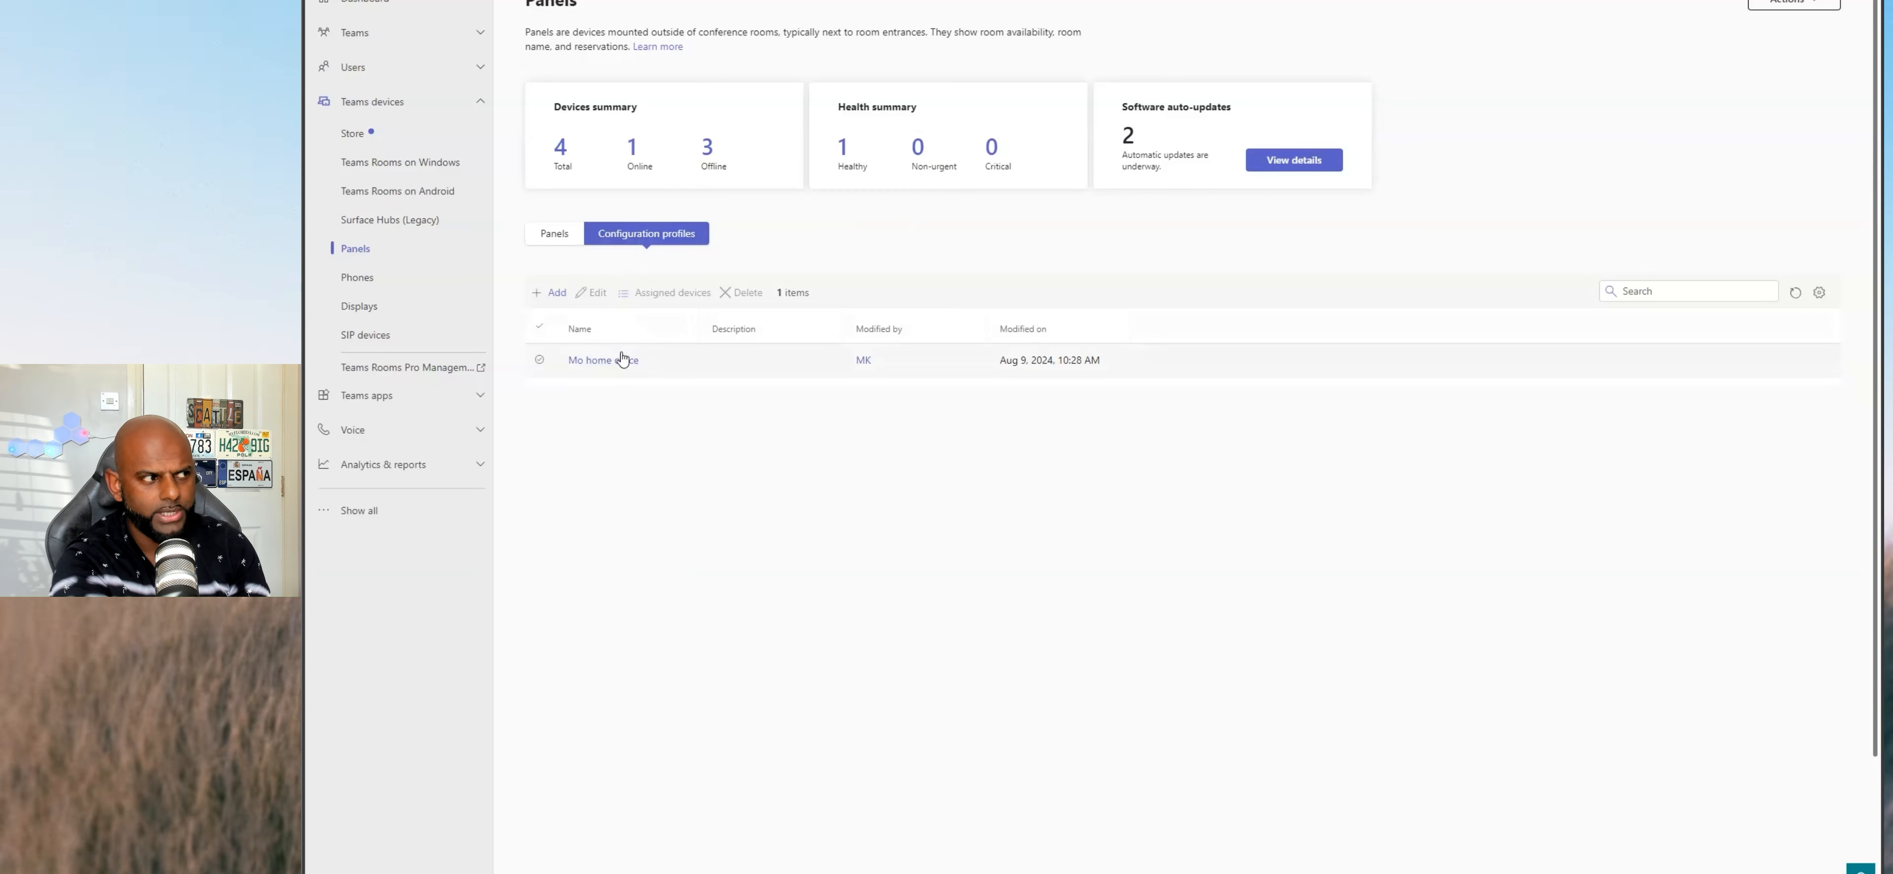
click(557, 292)
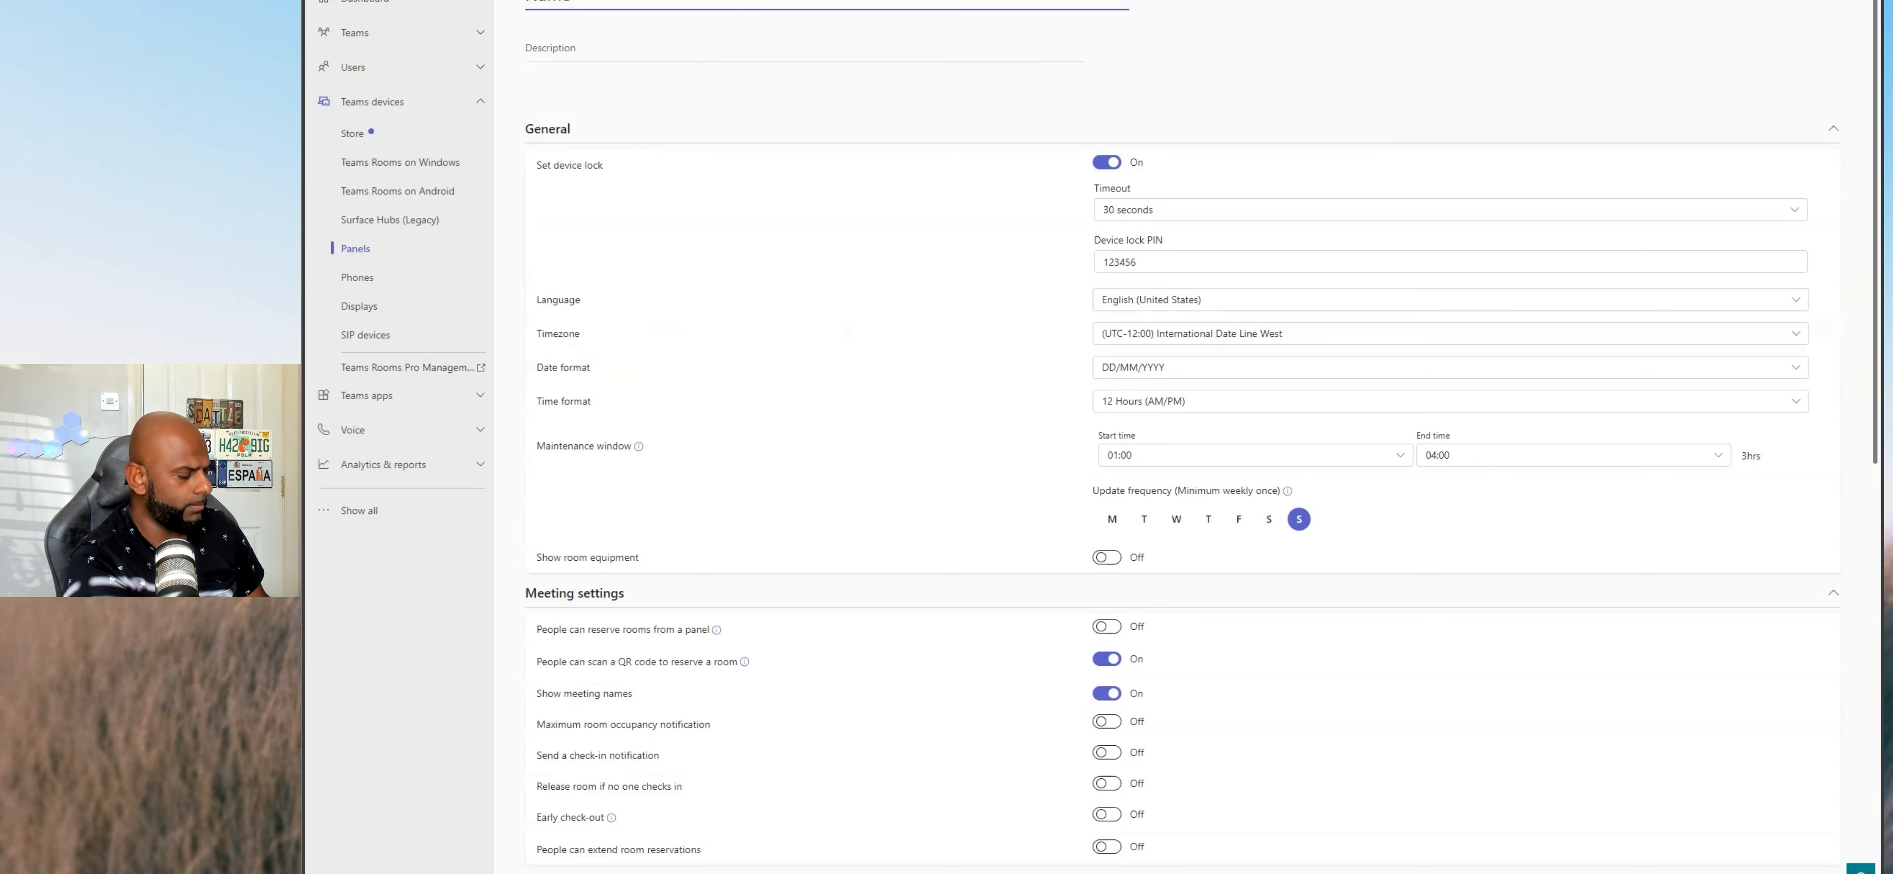
text(Test Config)
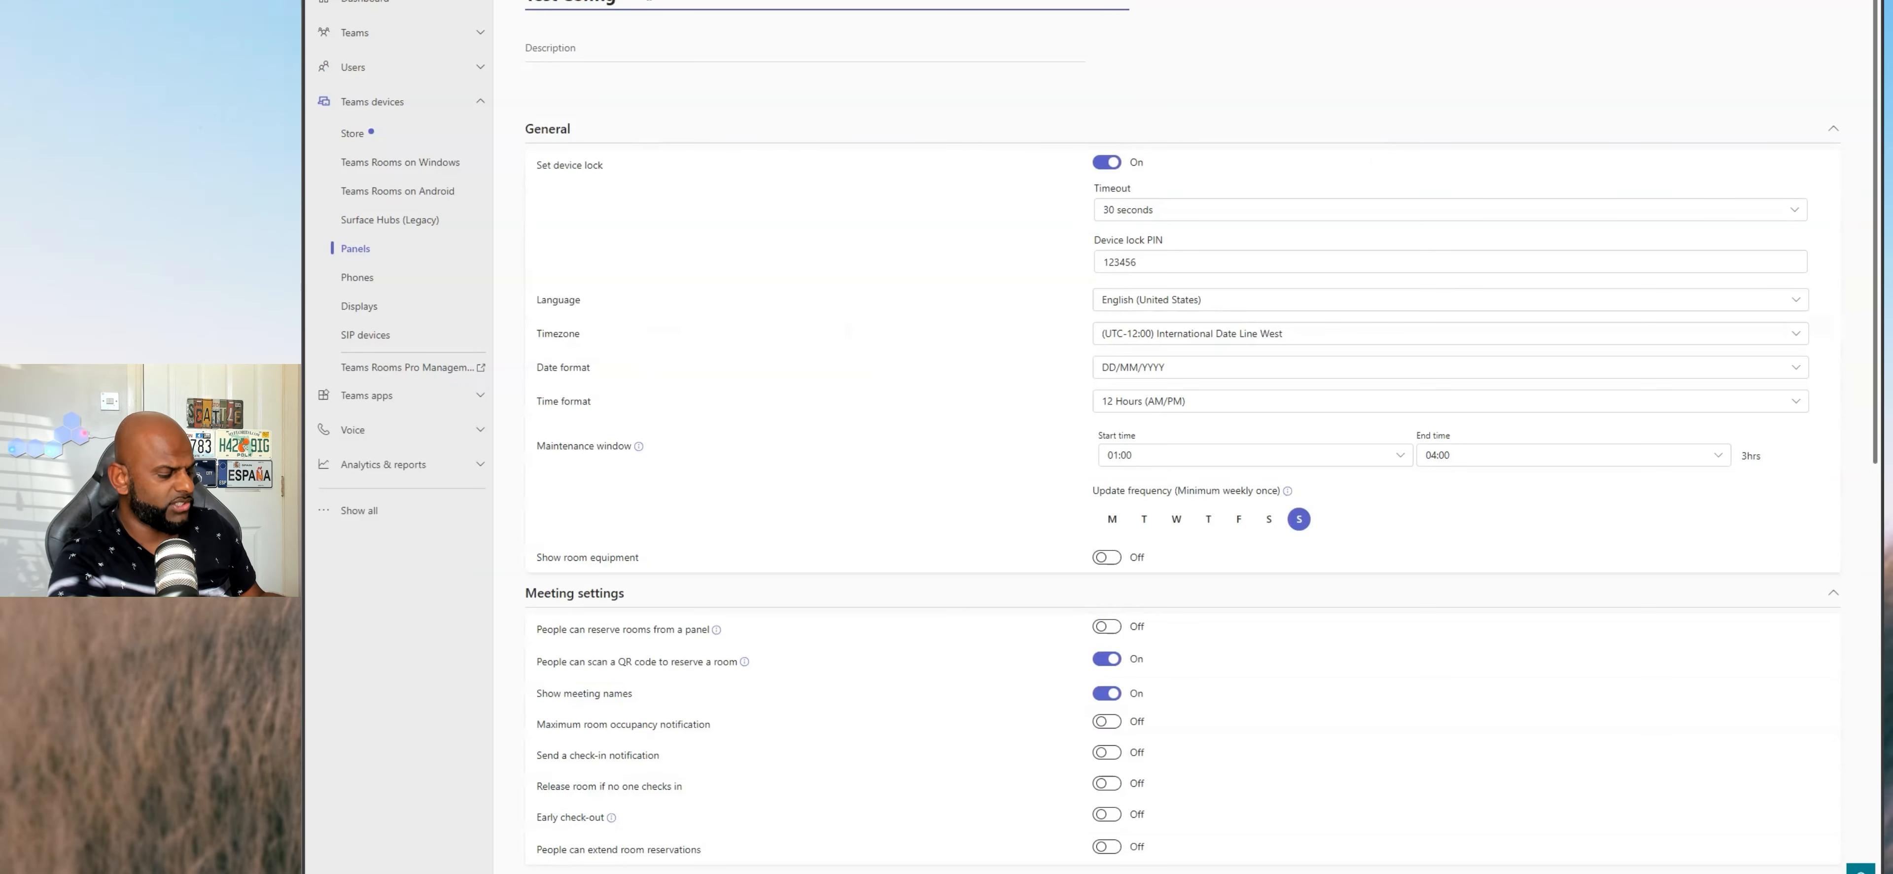
click(617, 53)
text(Building 101)
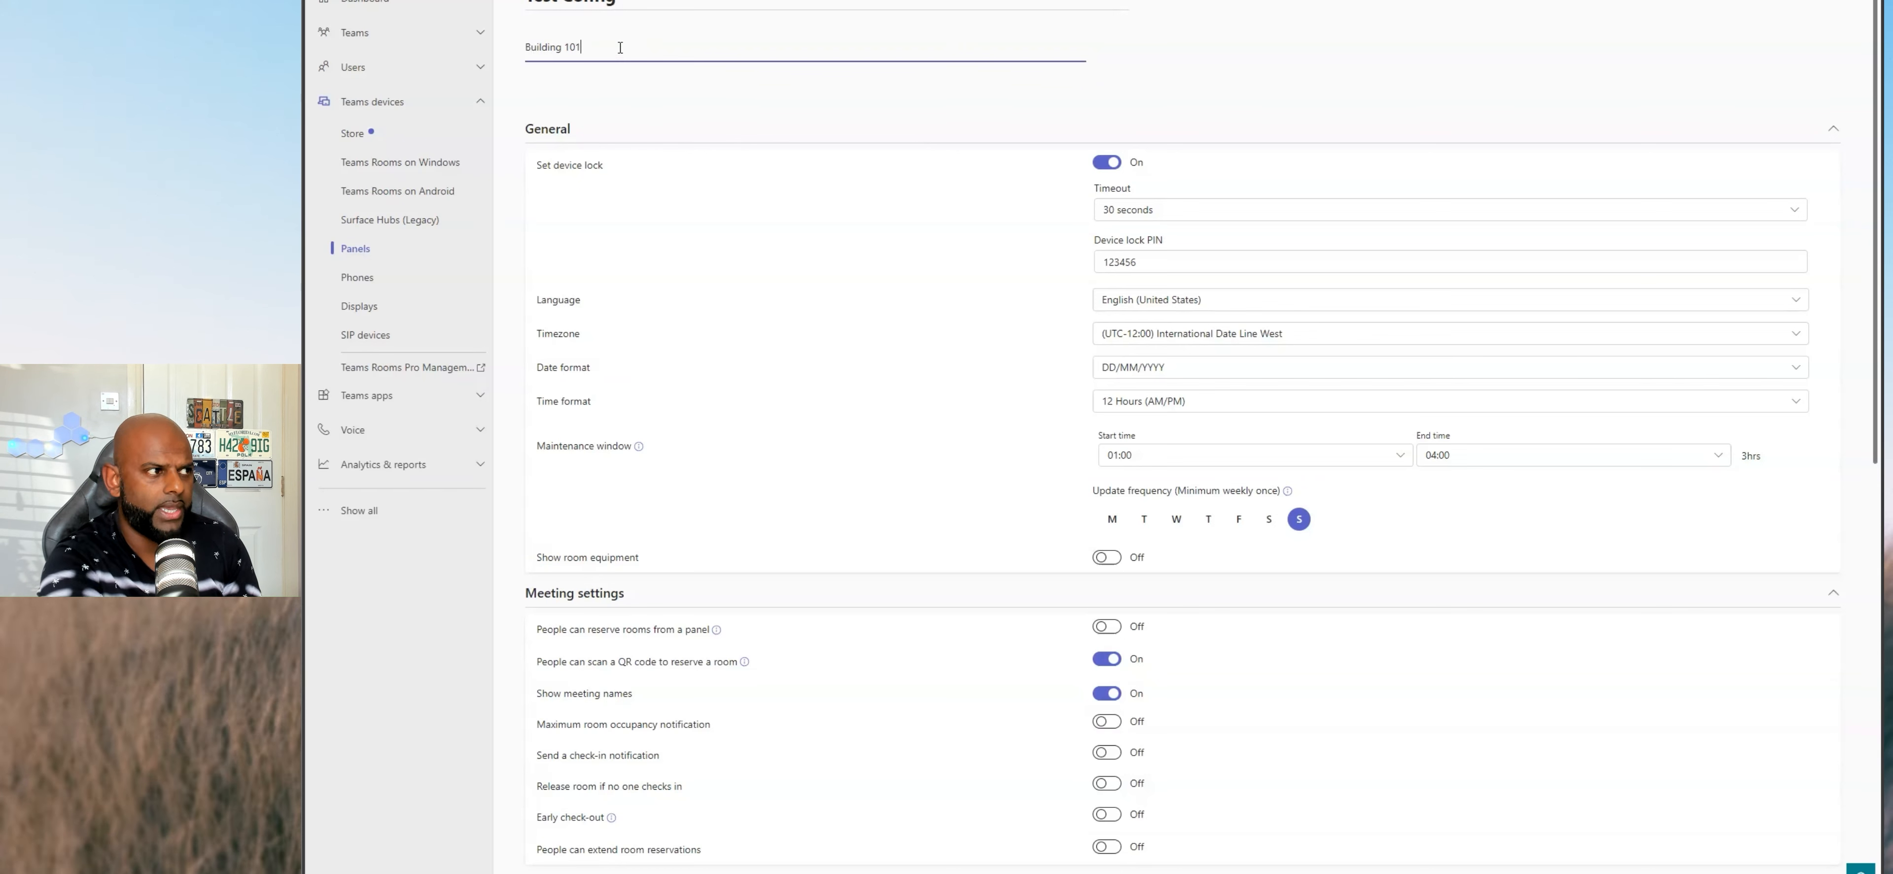
Set the profile's language to English (United Kingdom) and check the date format options, keeping DD/MM/YYYY
scroll(857, 125, down, 1)
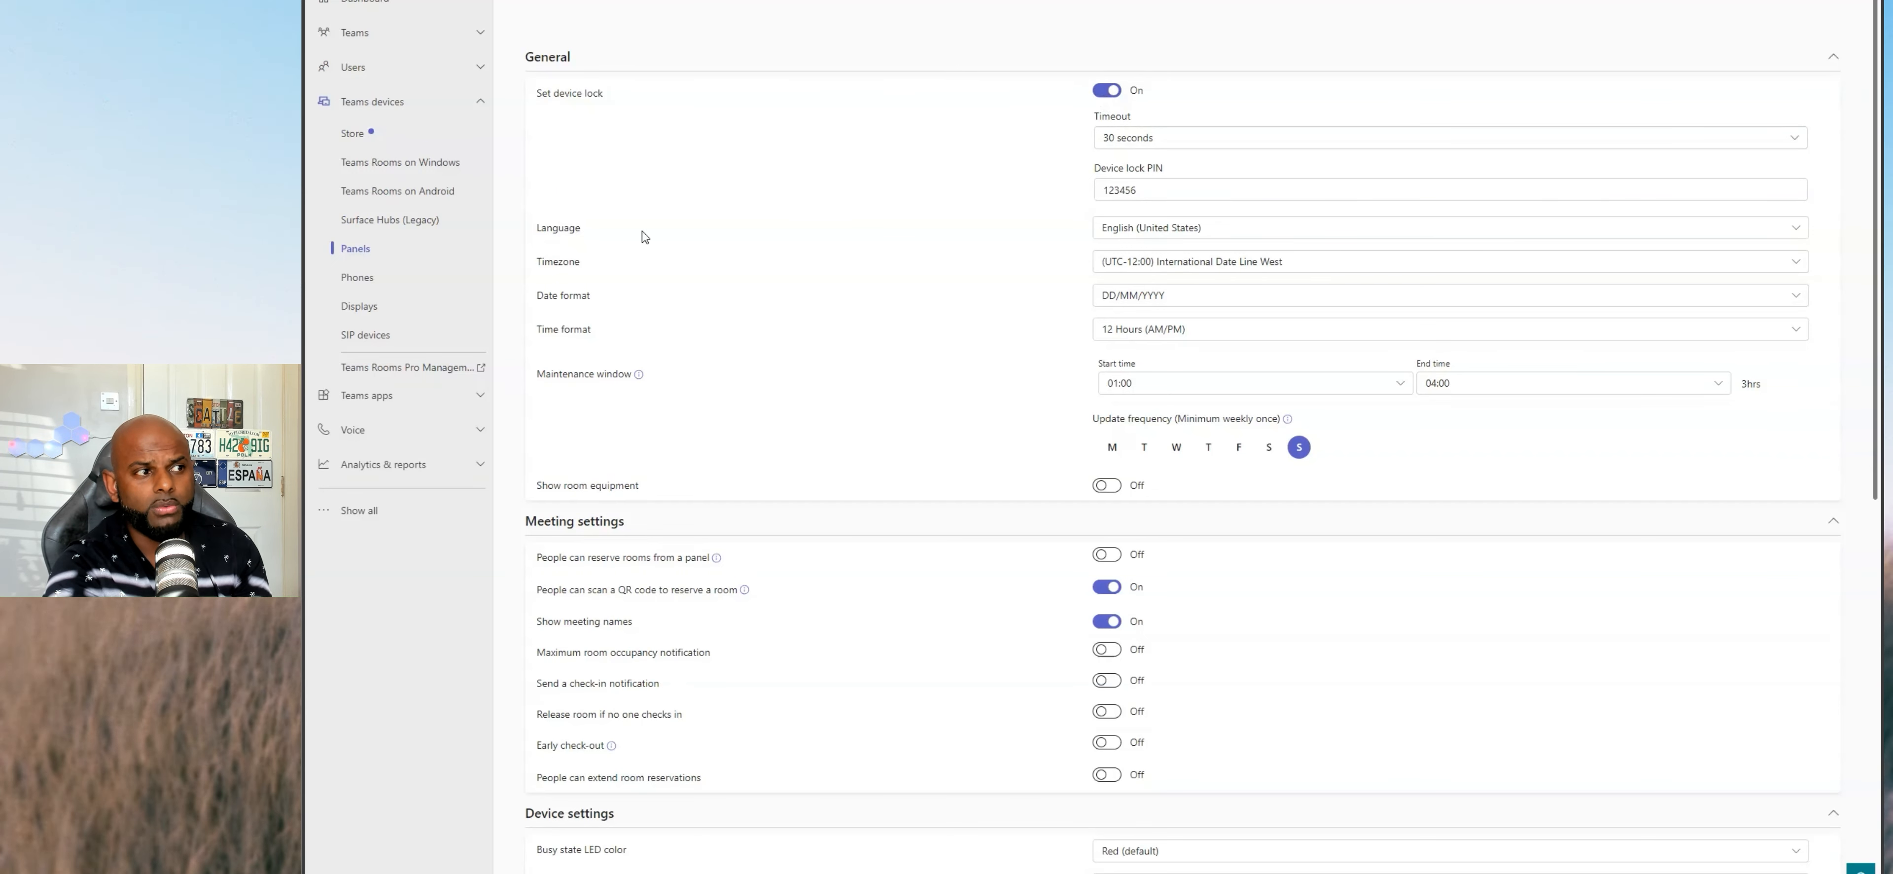
click(1249, 245)
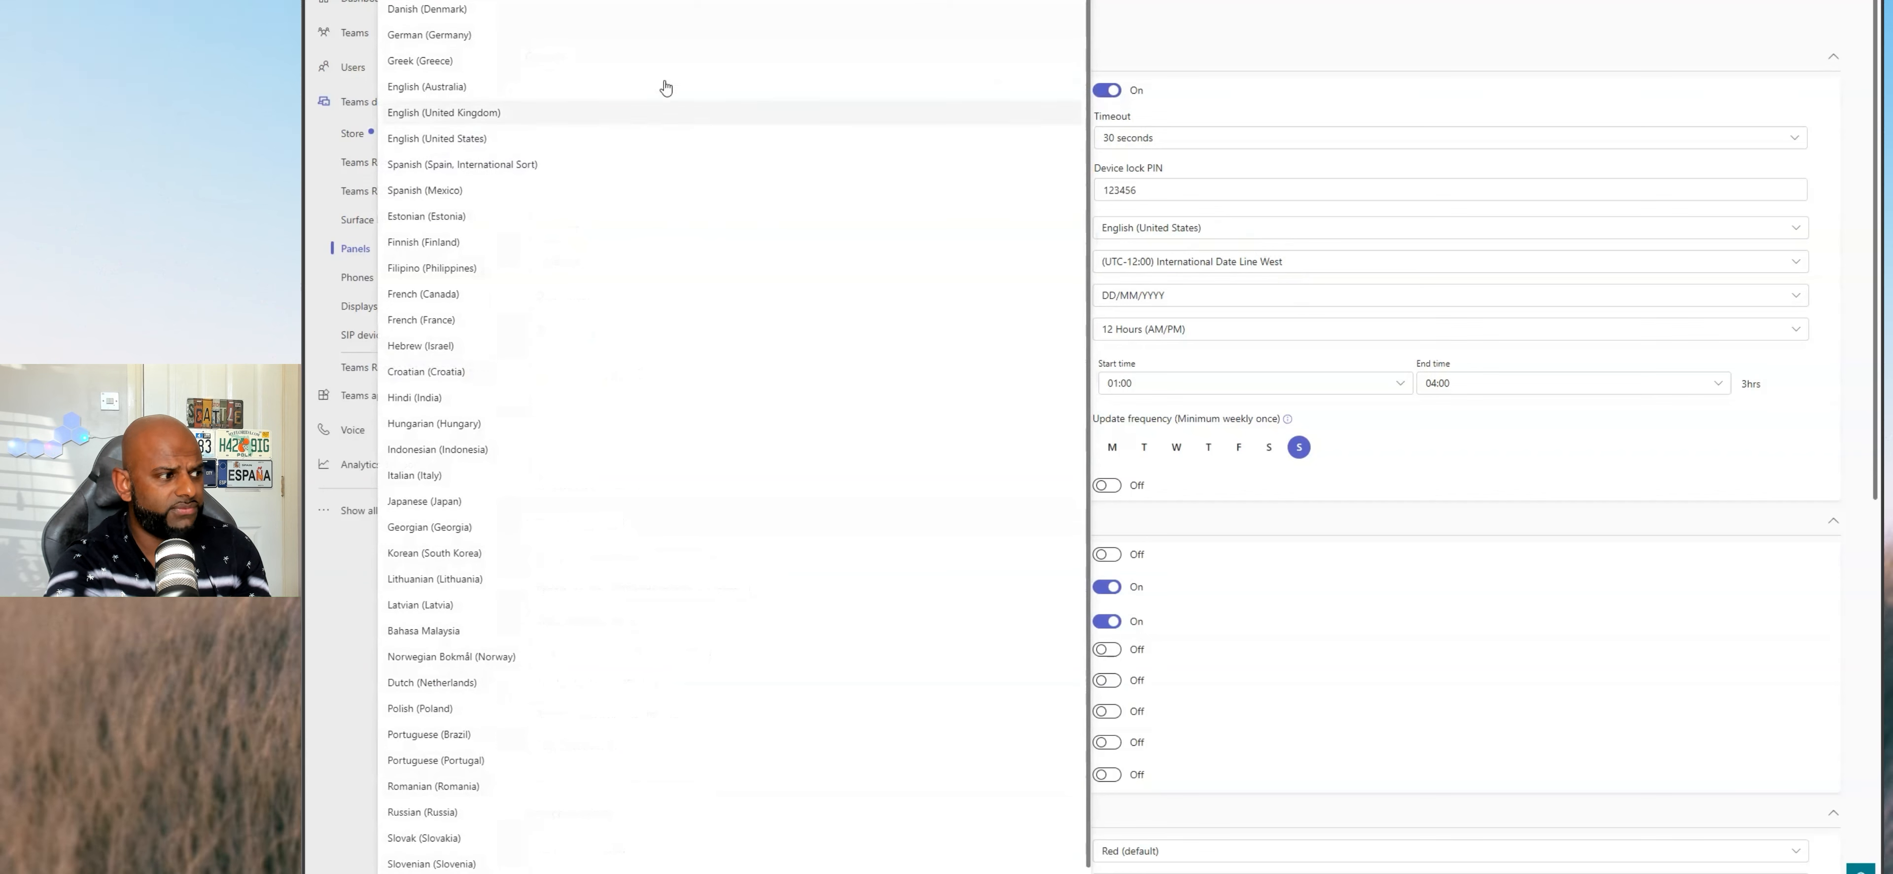
scroll(655, 685, down, 1)
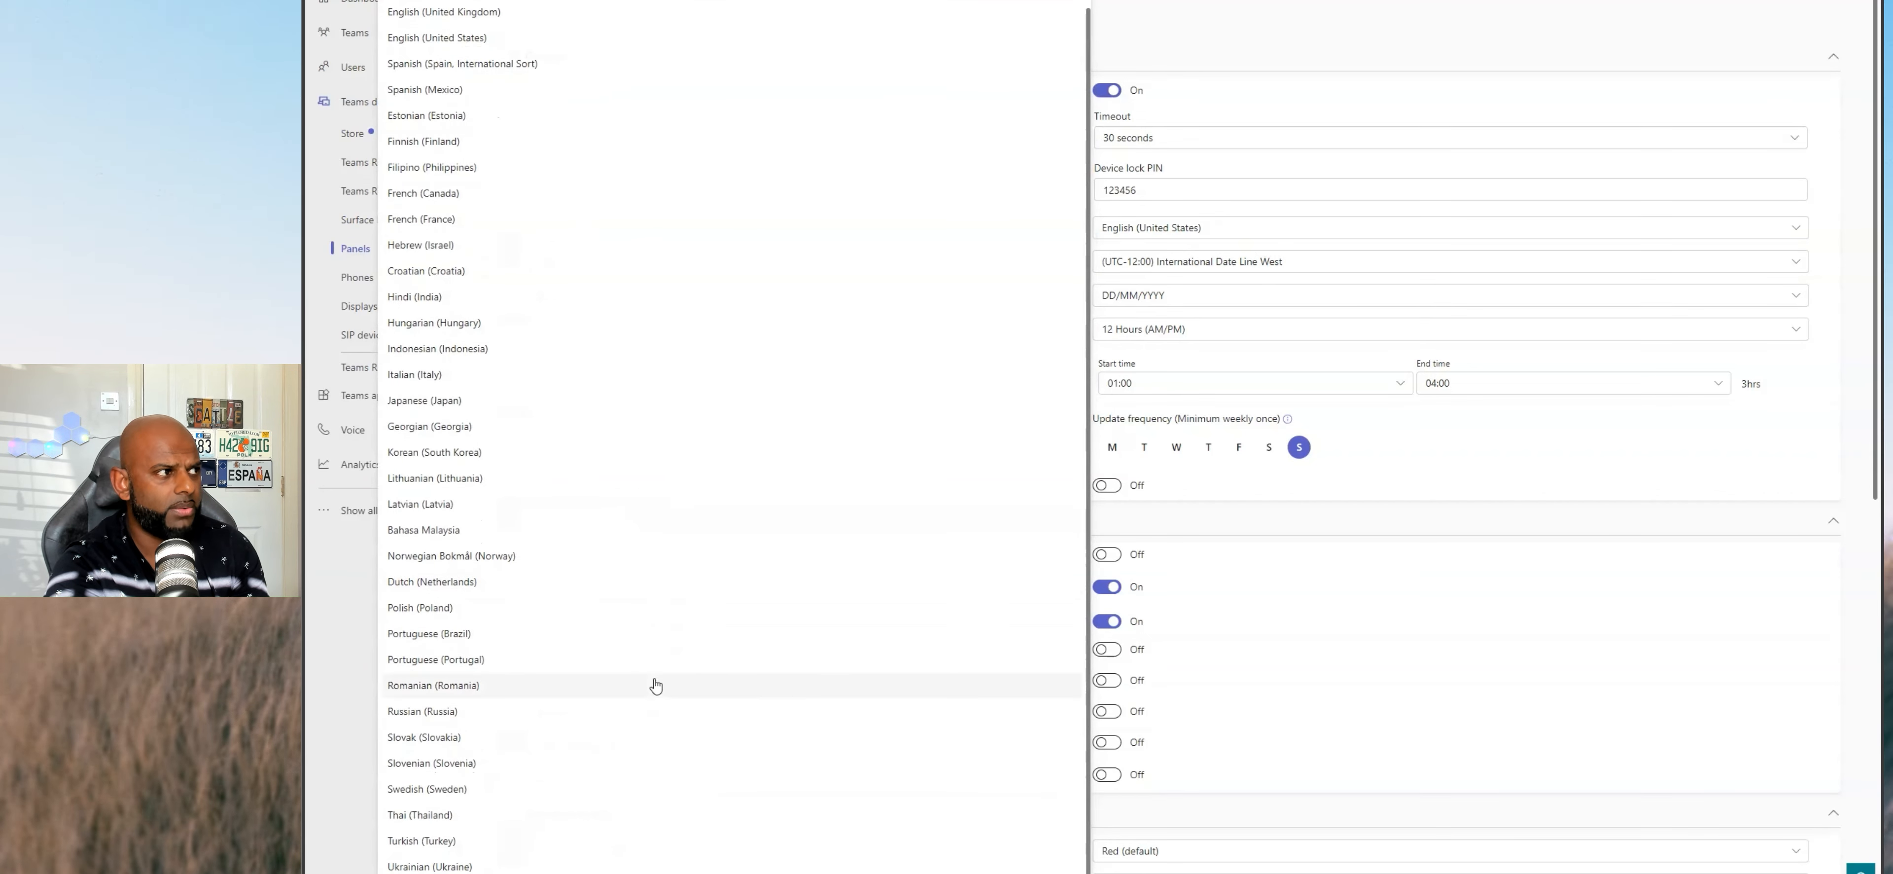
scroll(583, 529, up, 1)
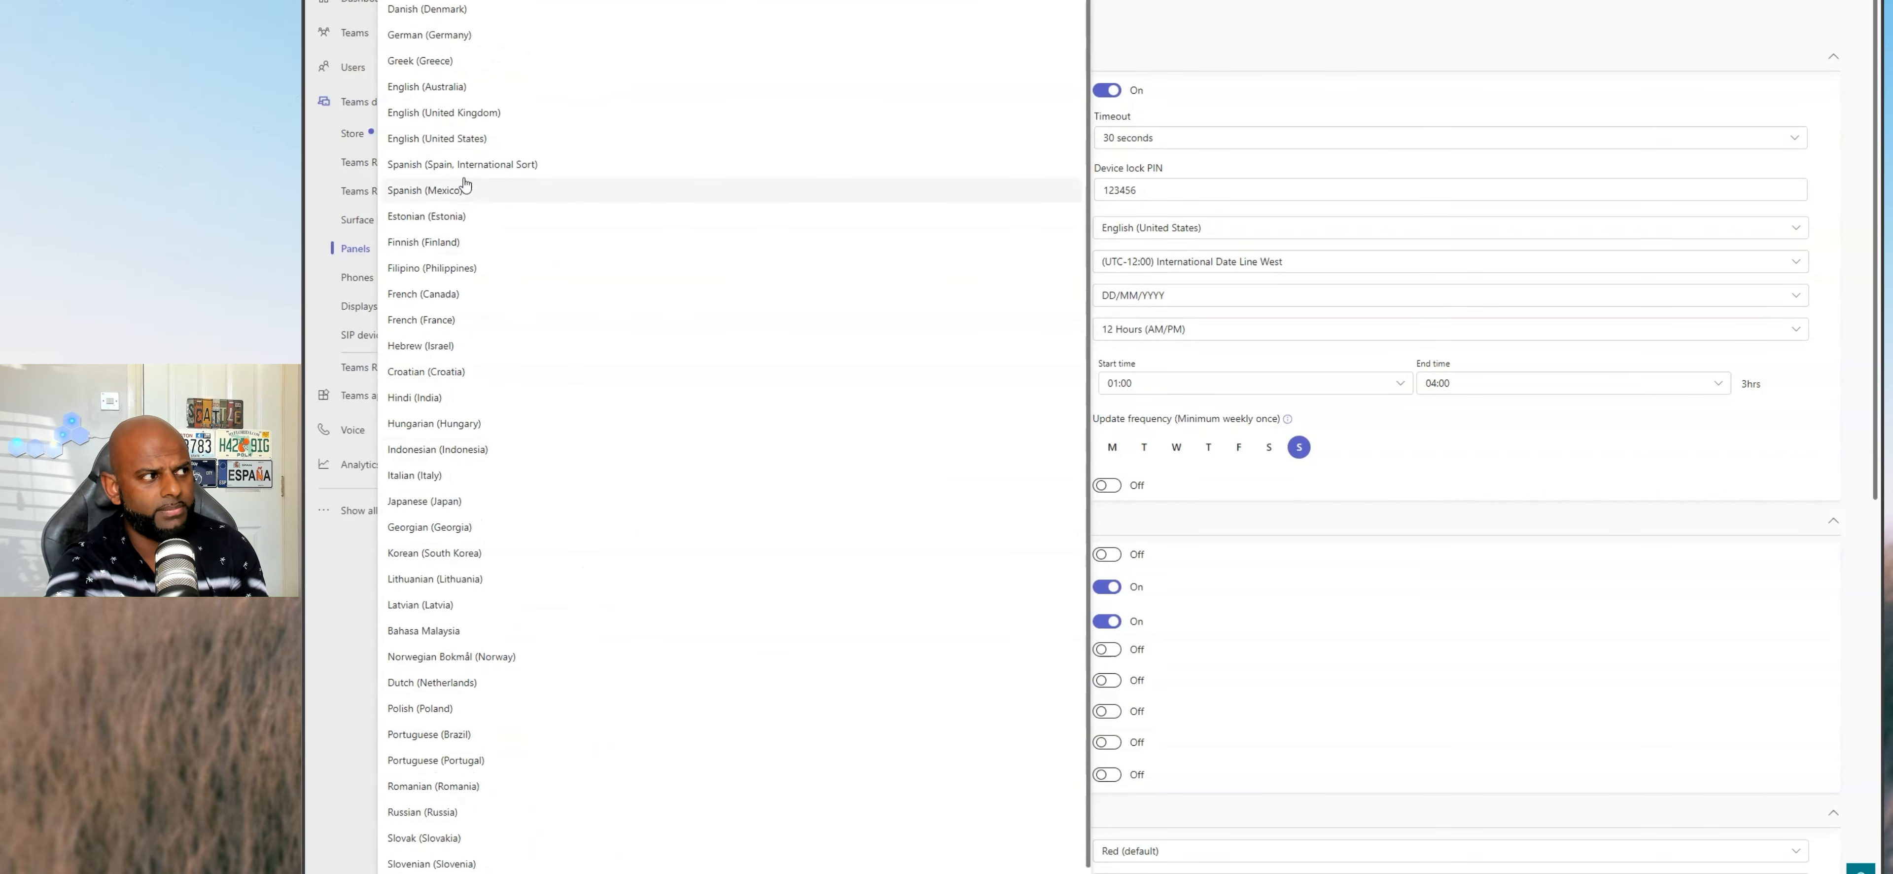
click(494, 113)
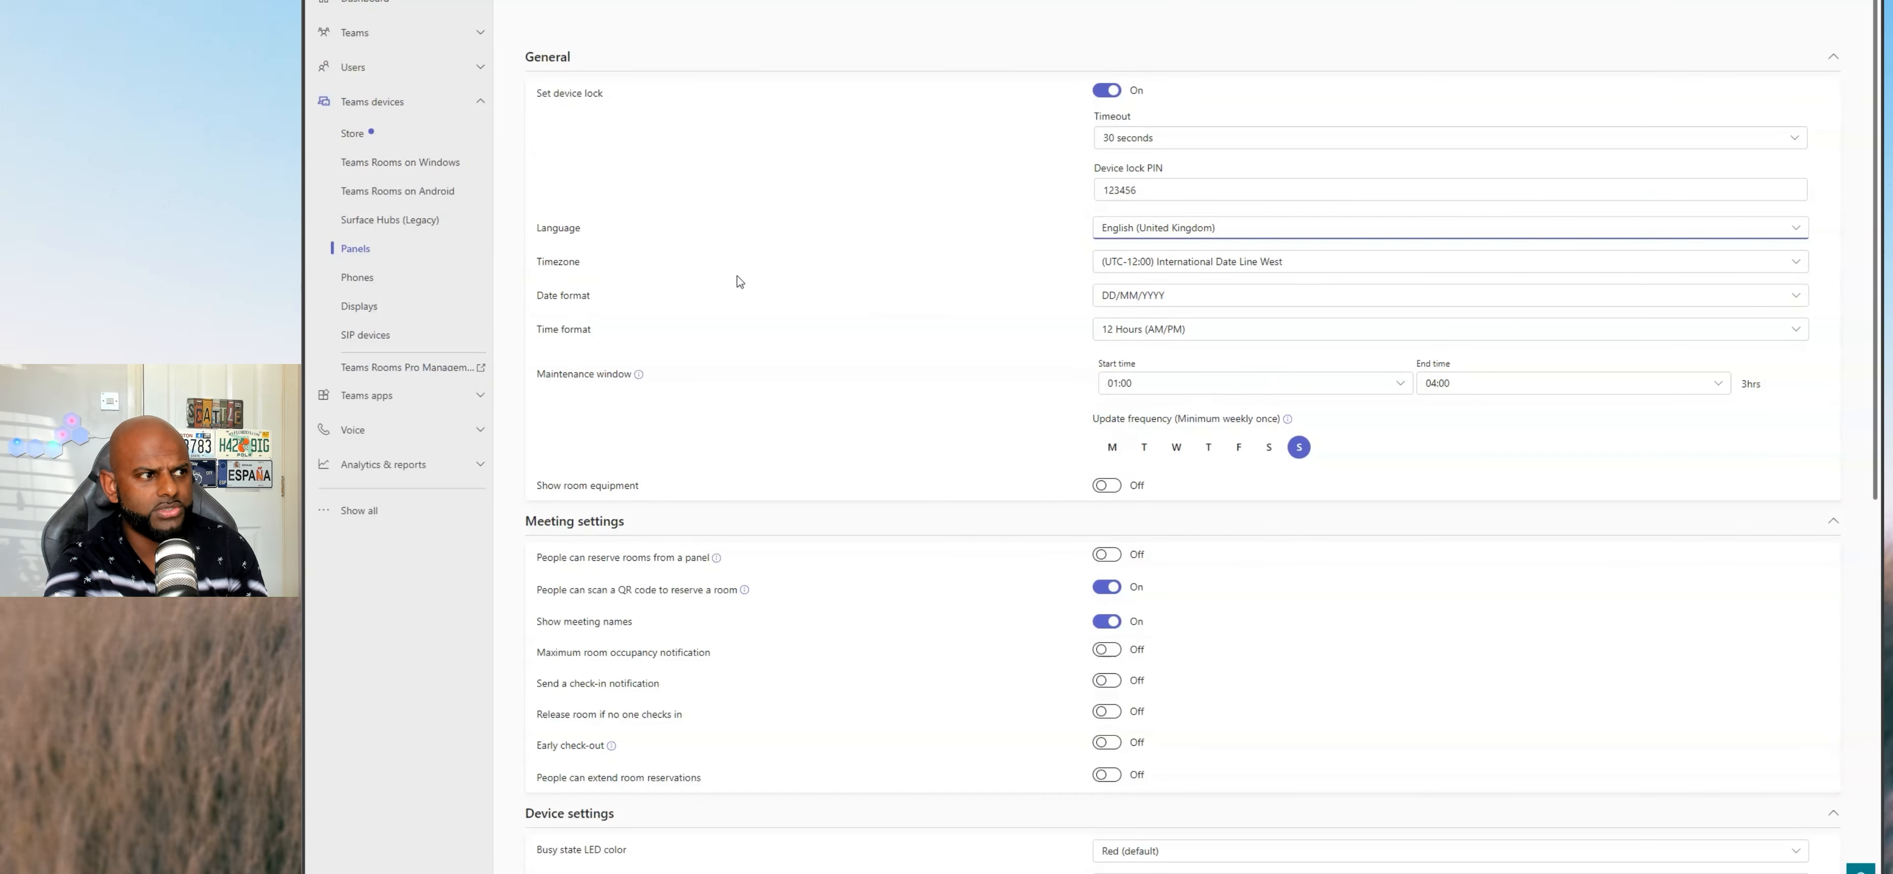
click(1197, 300)
click(1197, 300)
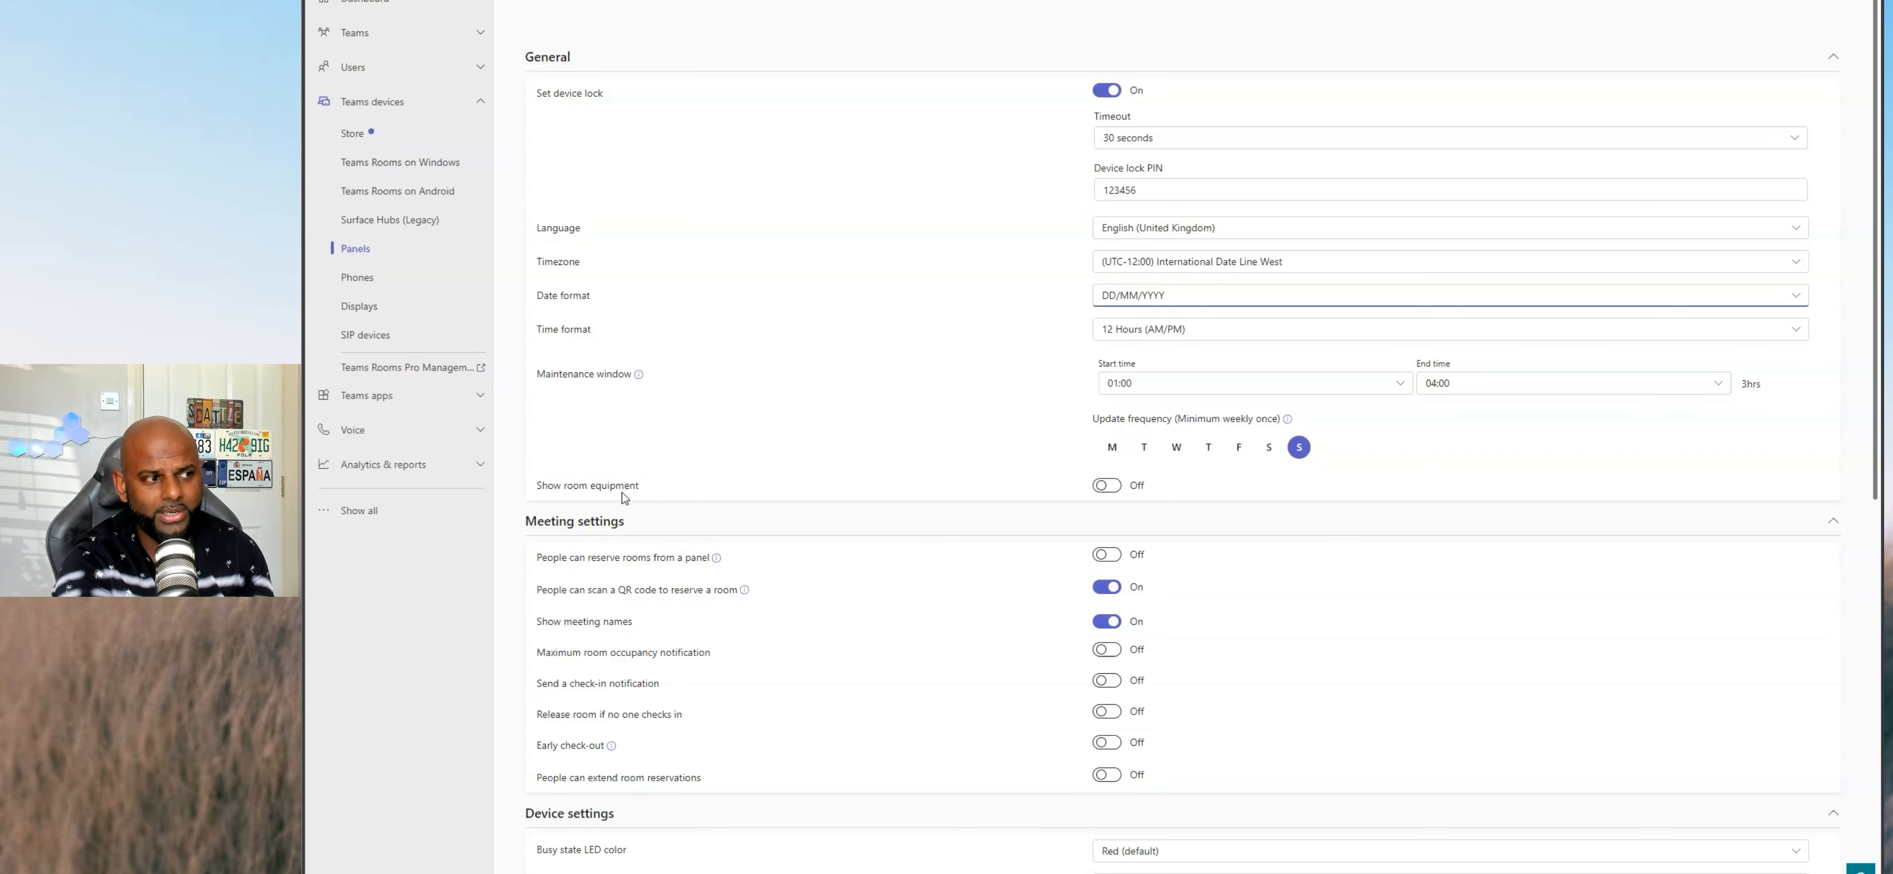
Turn on showing room equipment and allow people to reserve rooms from a panel
click(1116, 490)
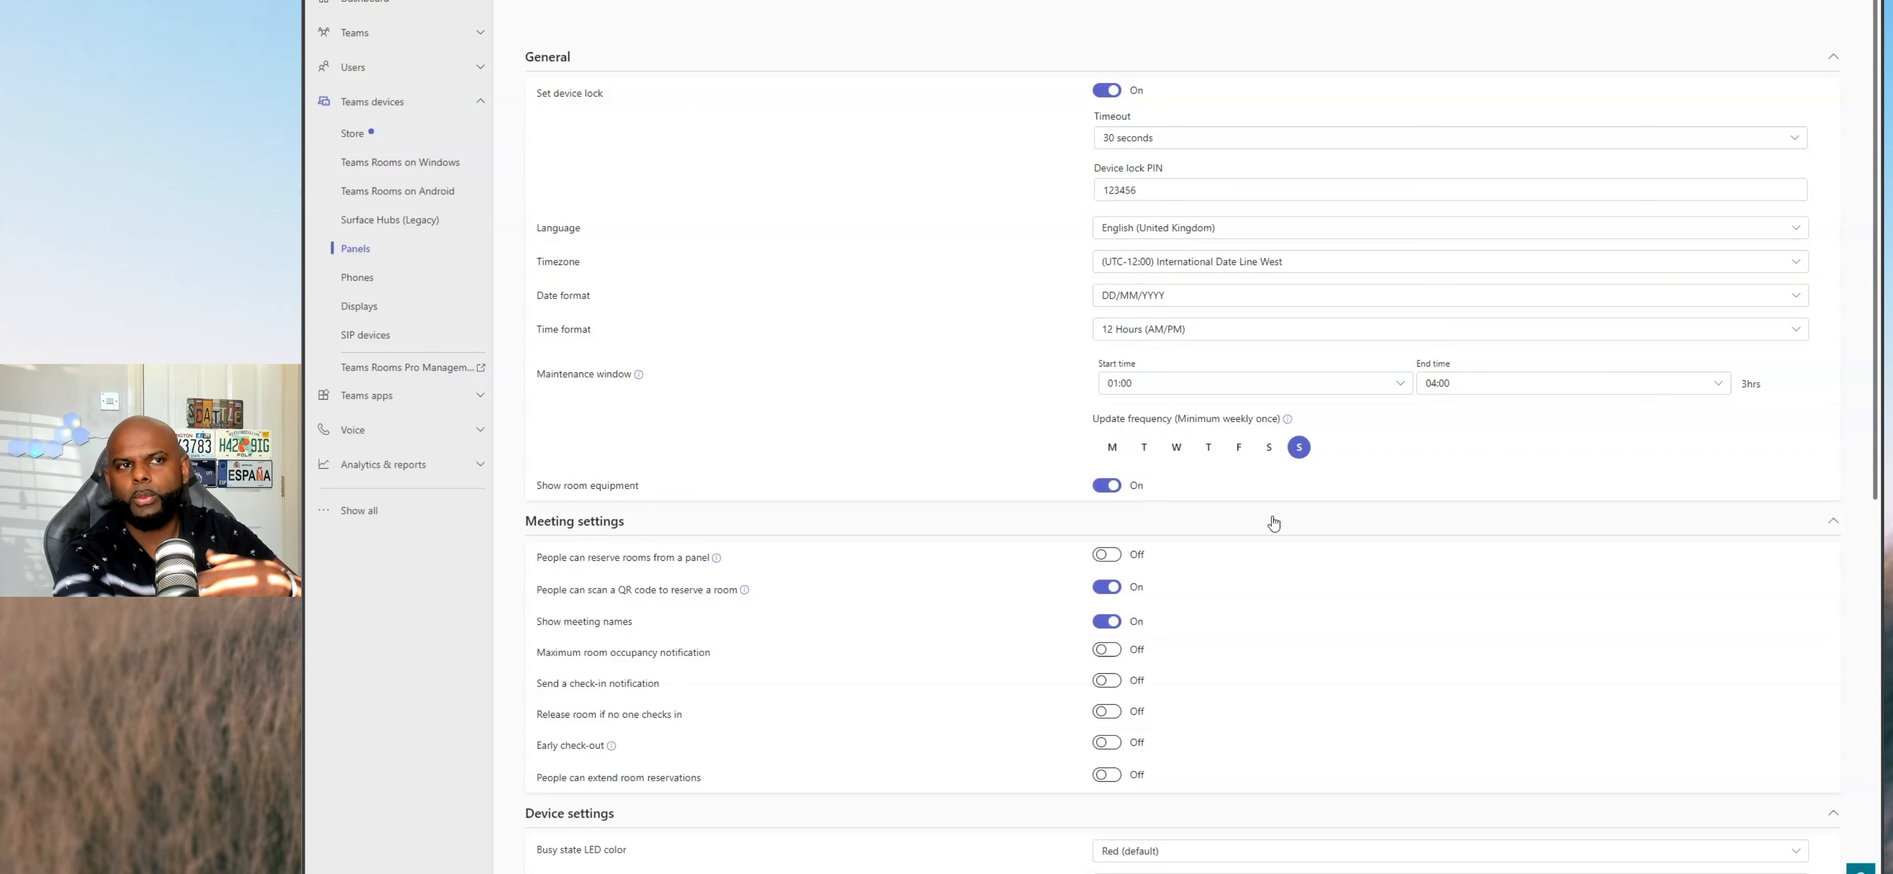
scroll(988, 537, down, 3)
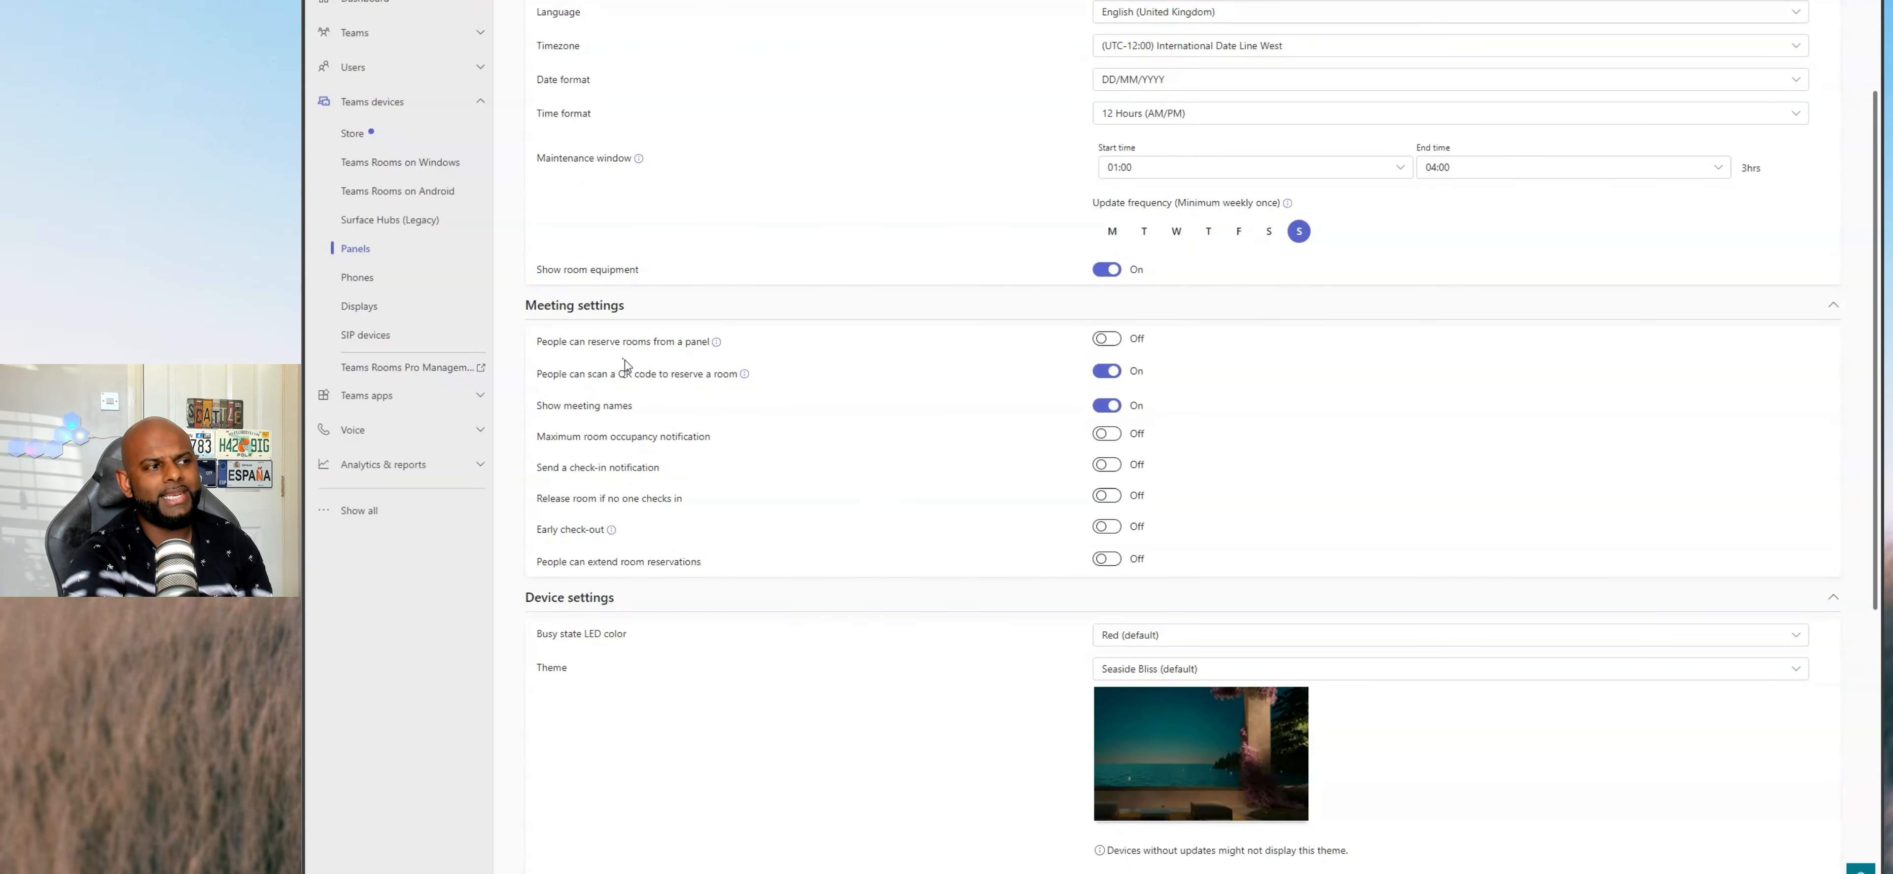
click(1102, 343)
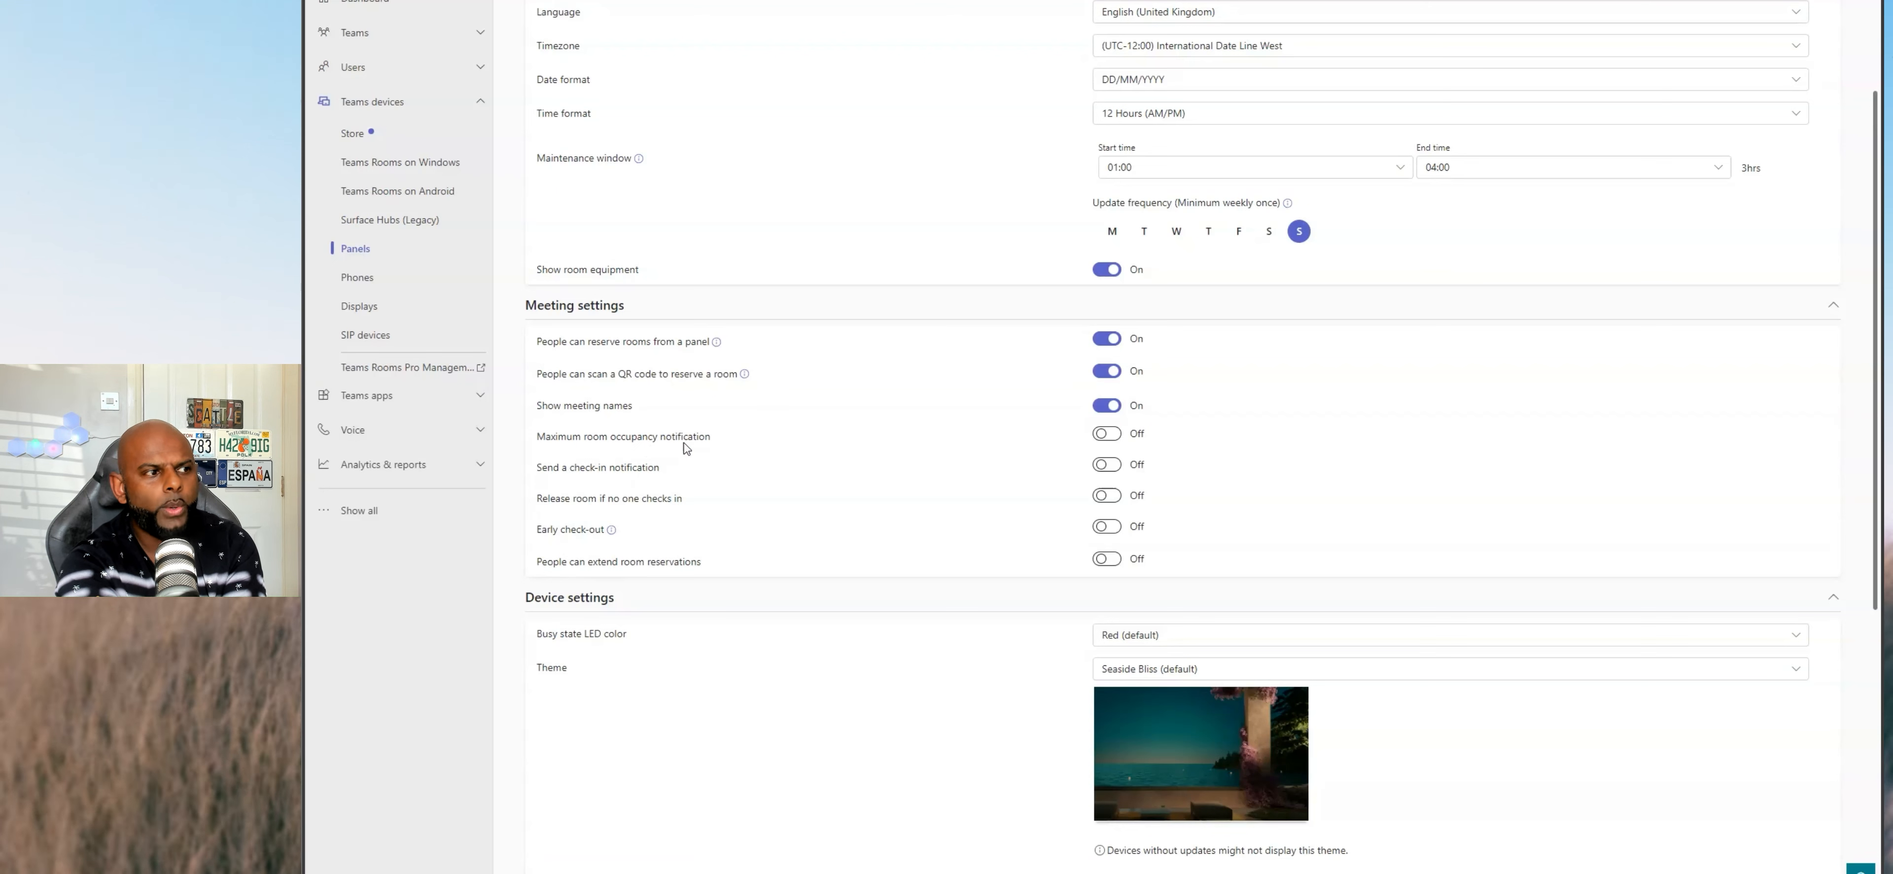
Turn on the maximum room occupancy and check-in notifications, and release the room after 15 minutes if no one checks in
click(1107, 434)
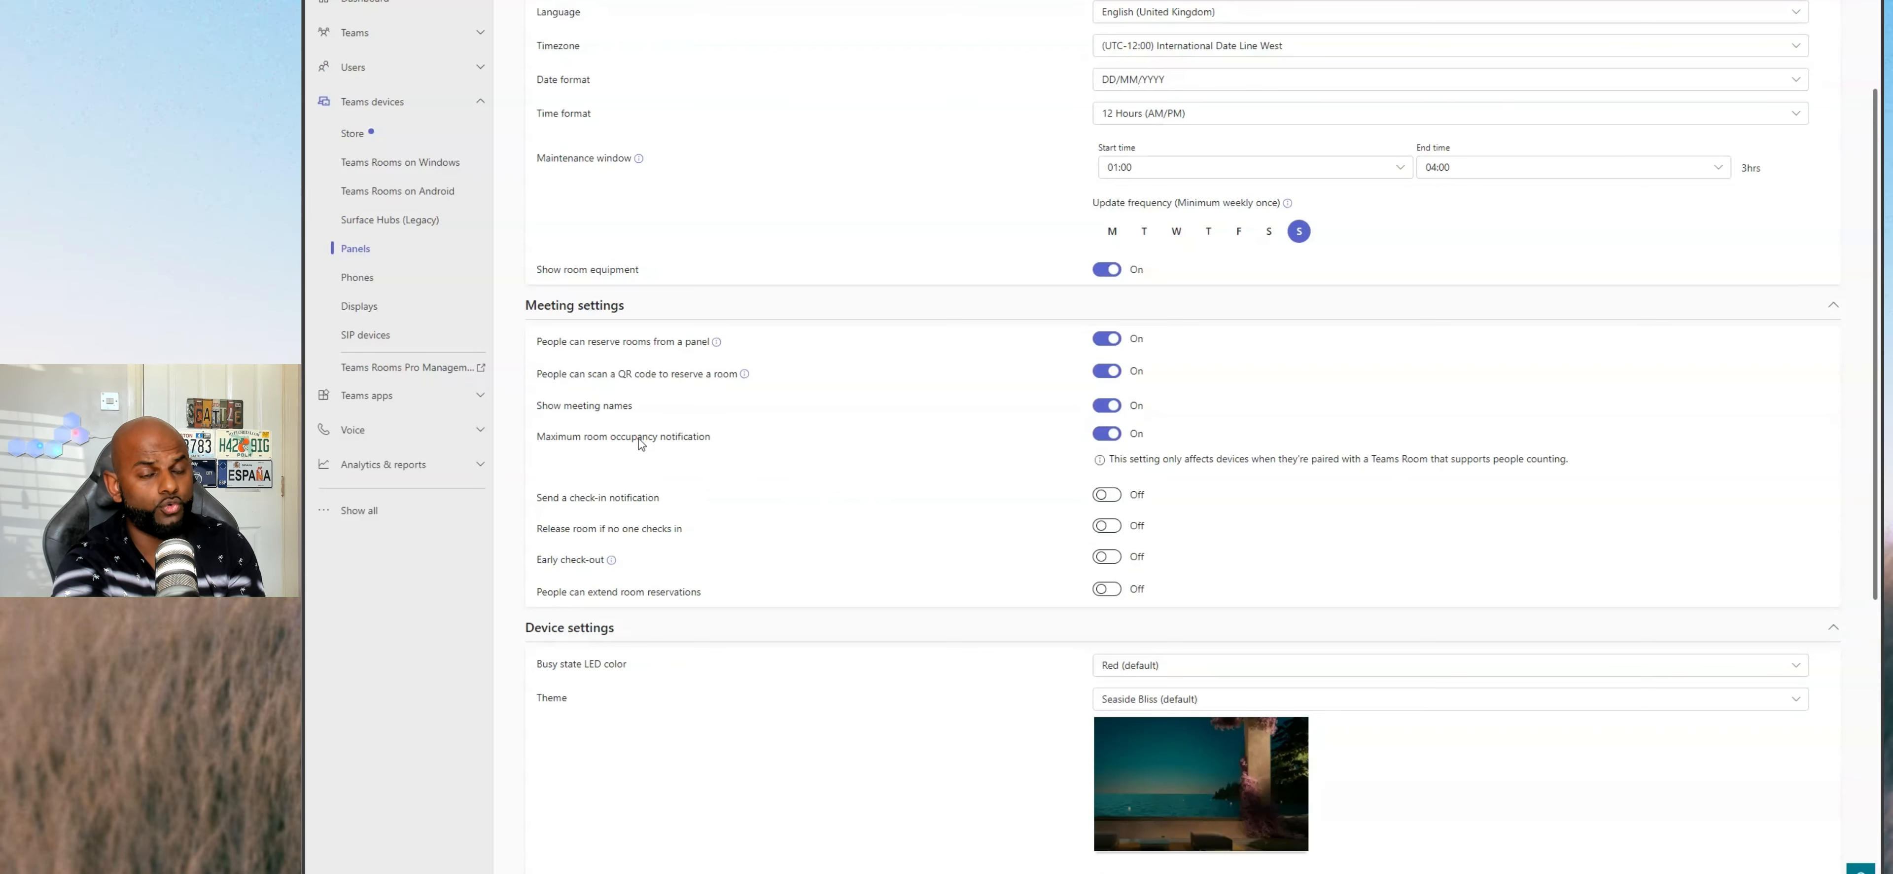
click(1106, 494)
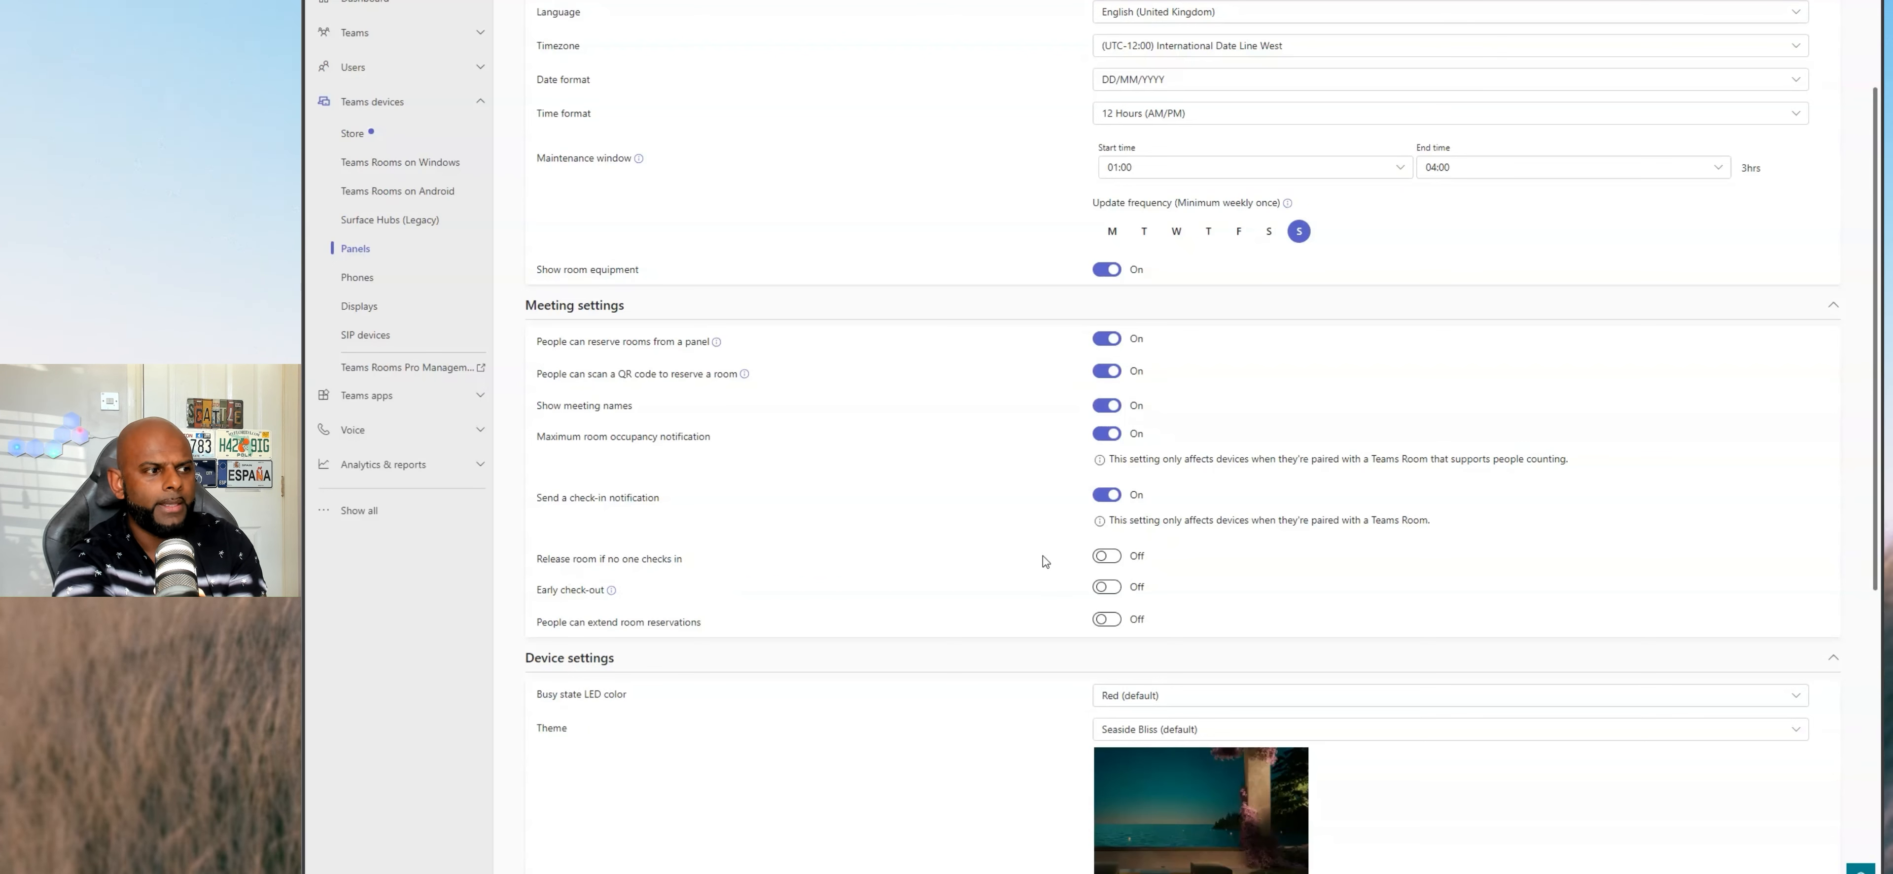
click(1118, 560)
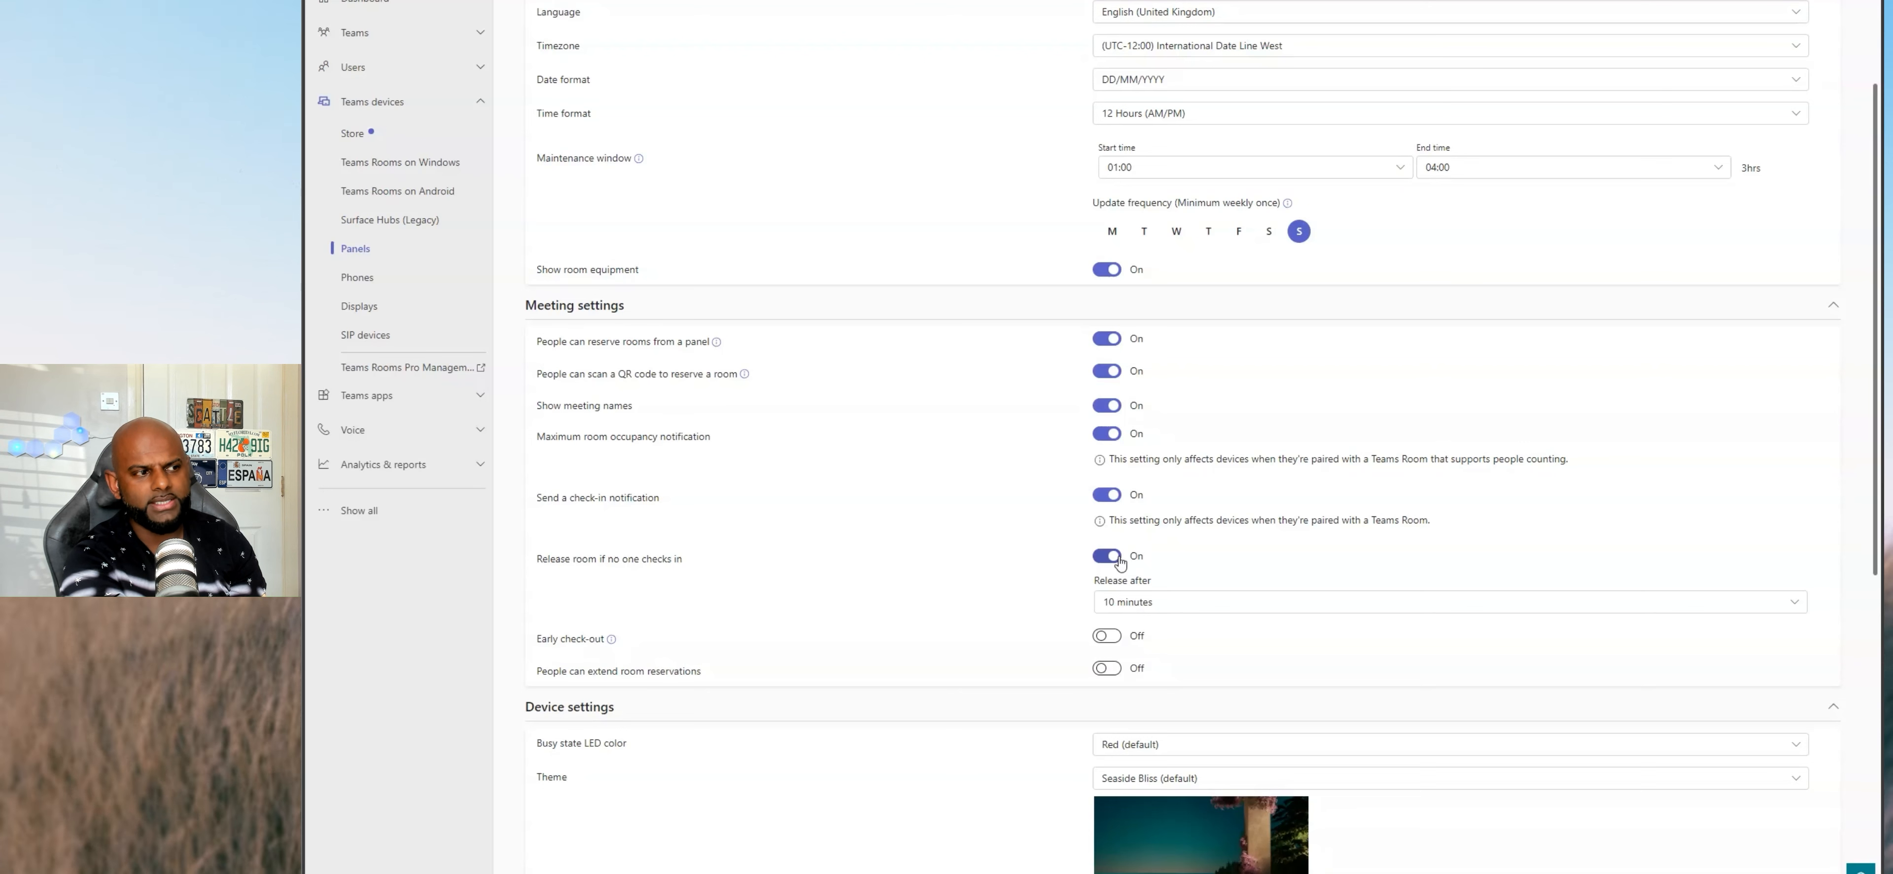
click(1111, 601)
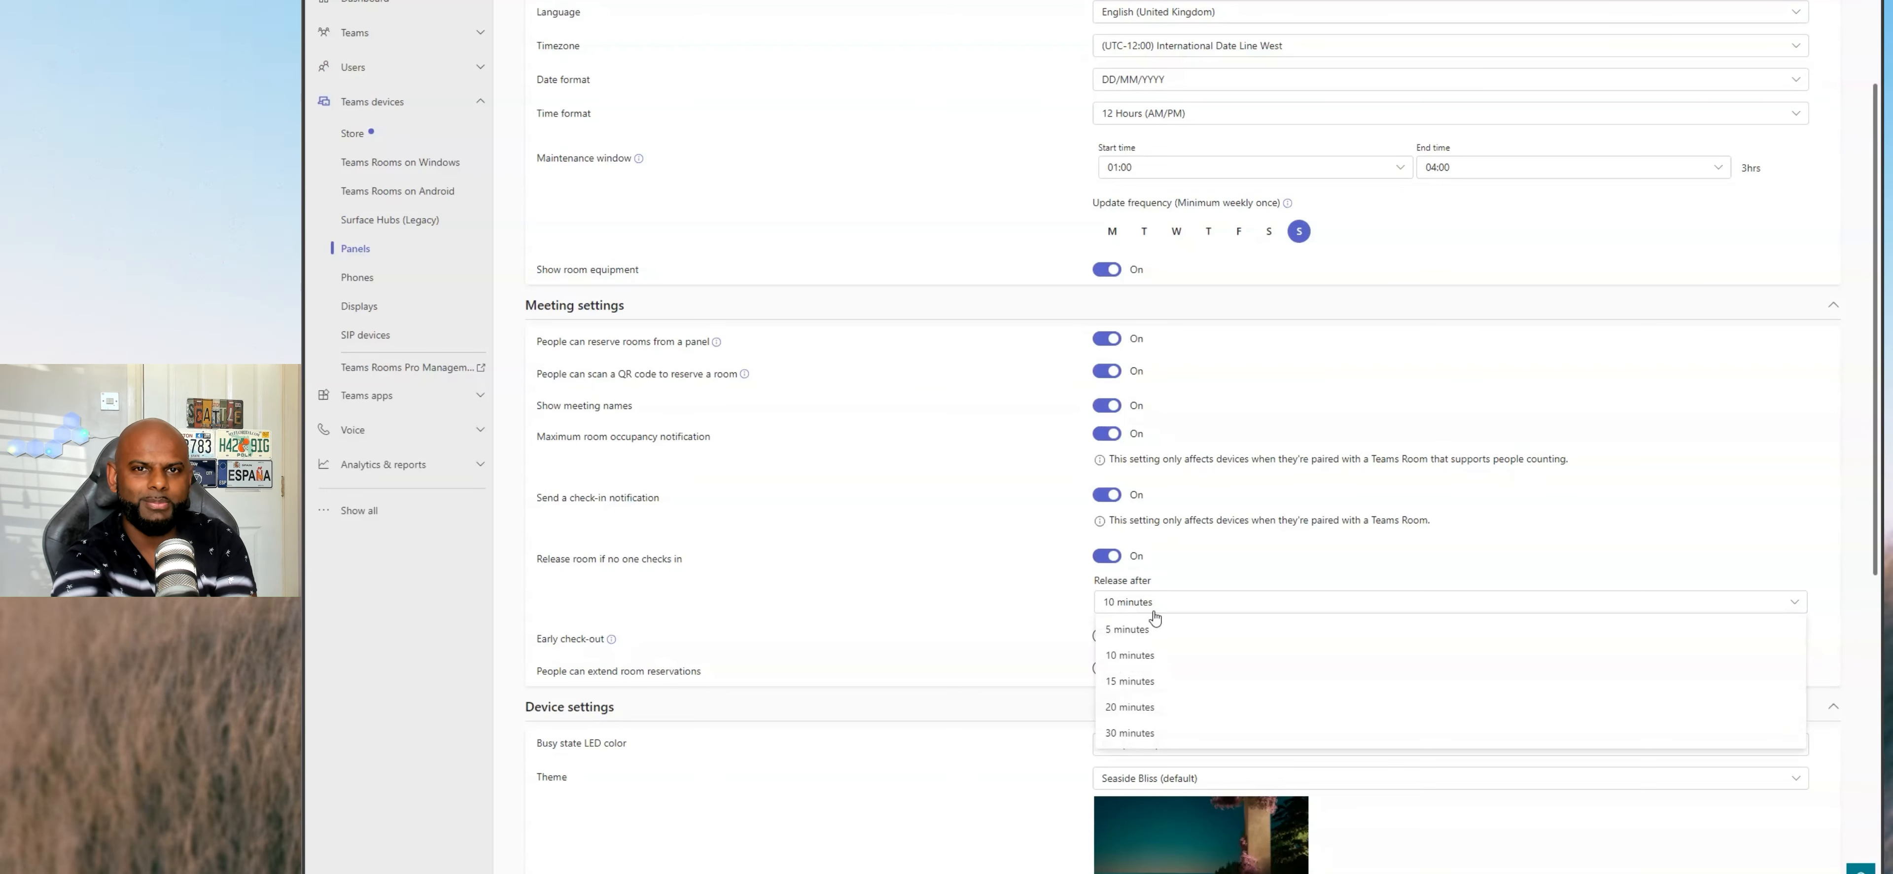
click(1168, 673)
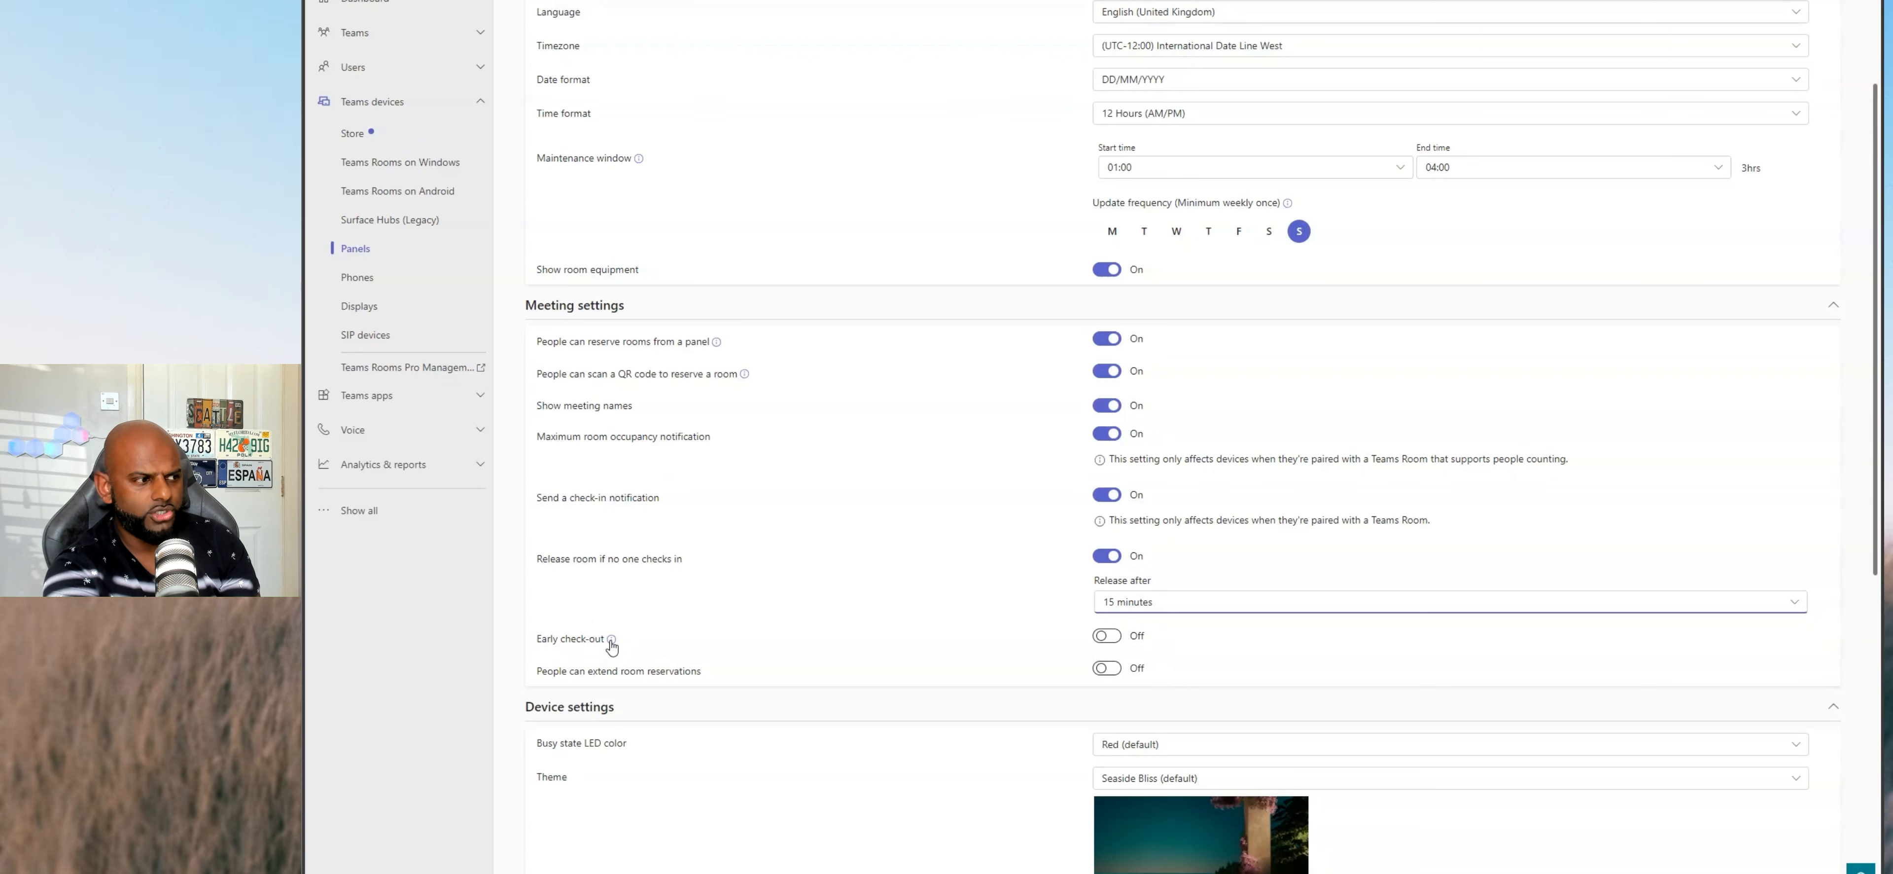
Turn on early check-out and leave the option for people to extend room reservations off
mouse_move(611, 646)
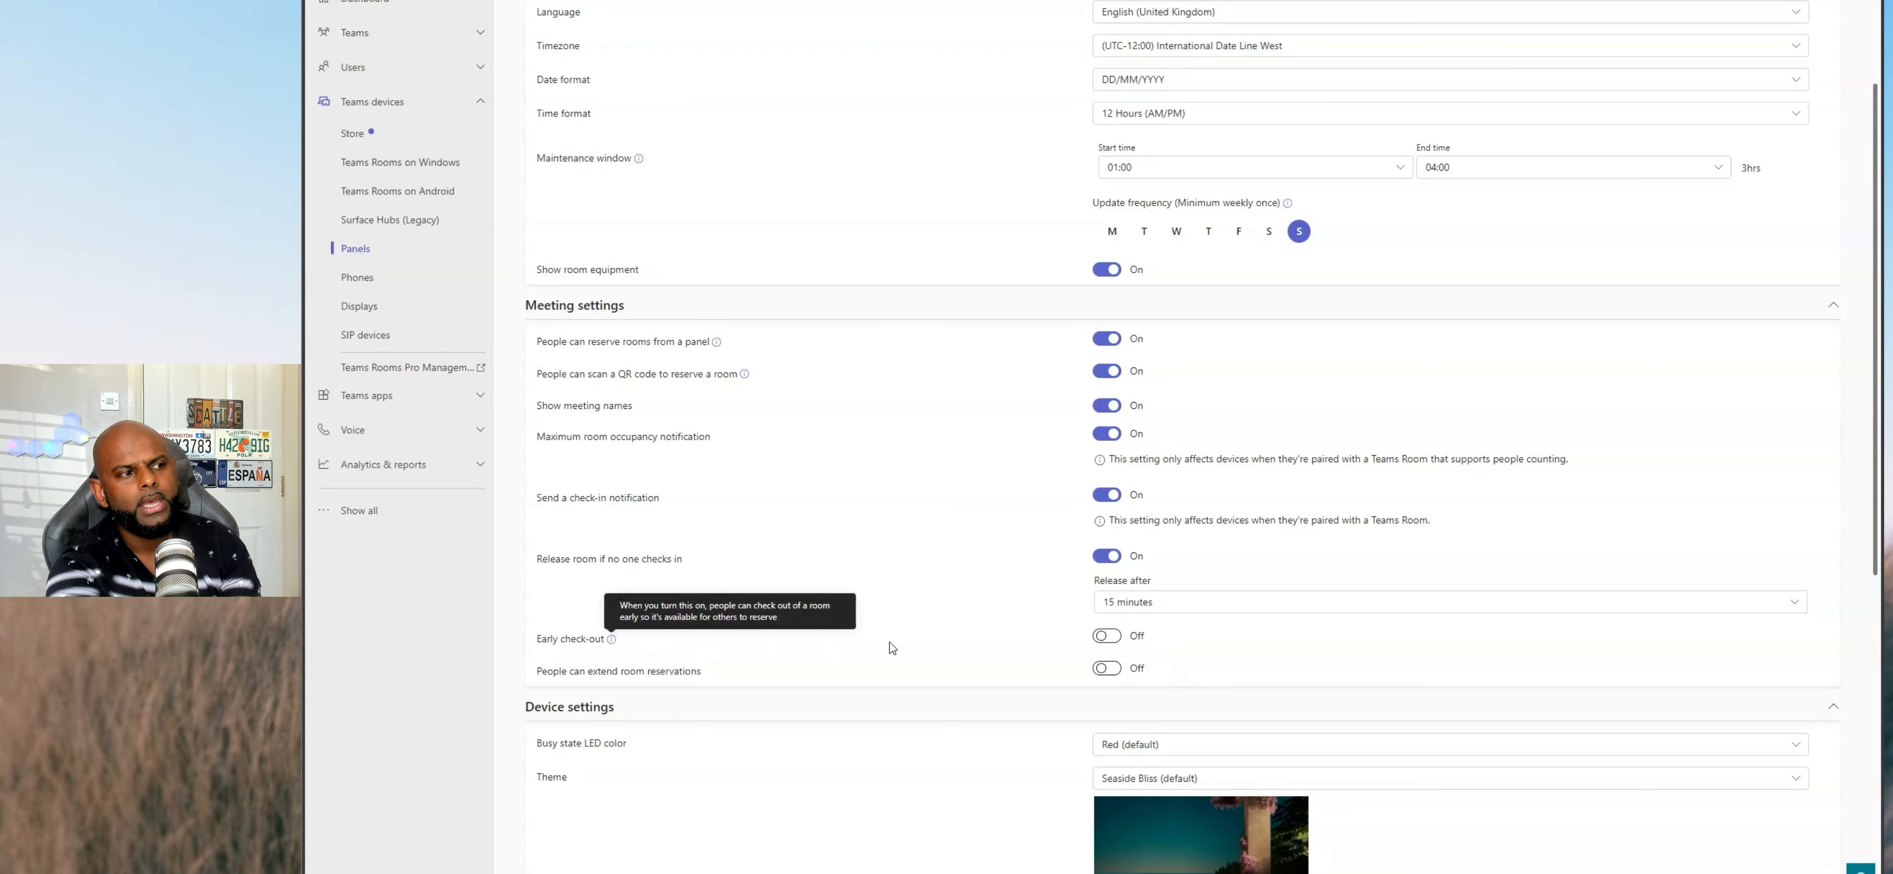
click(1101, 638)
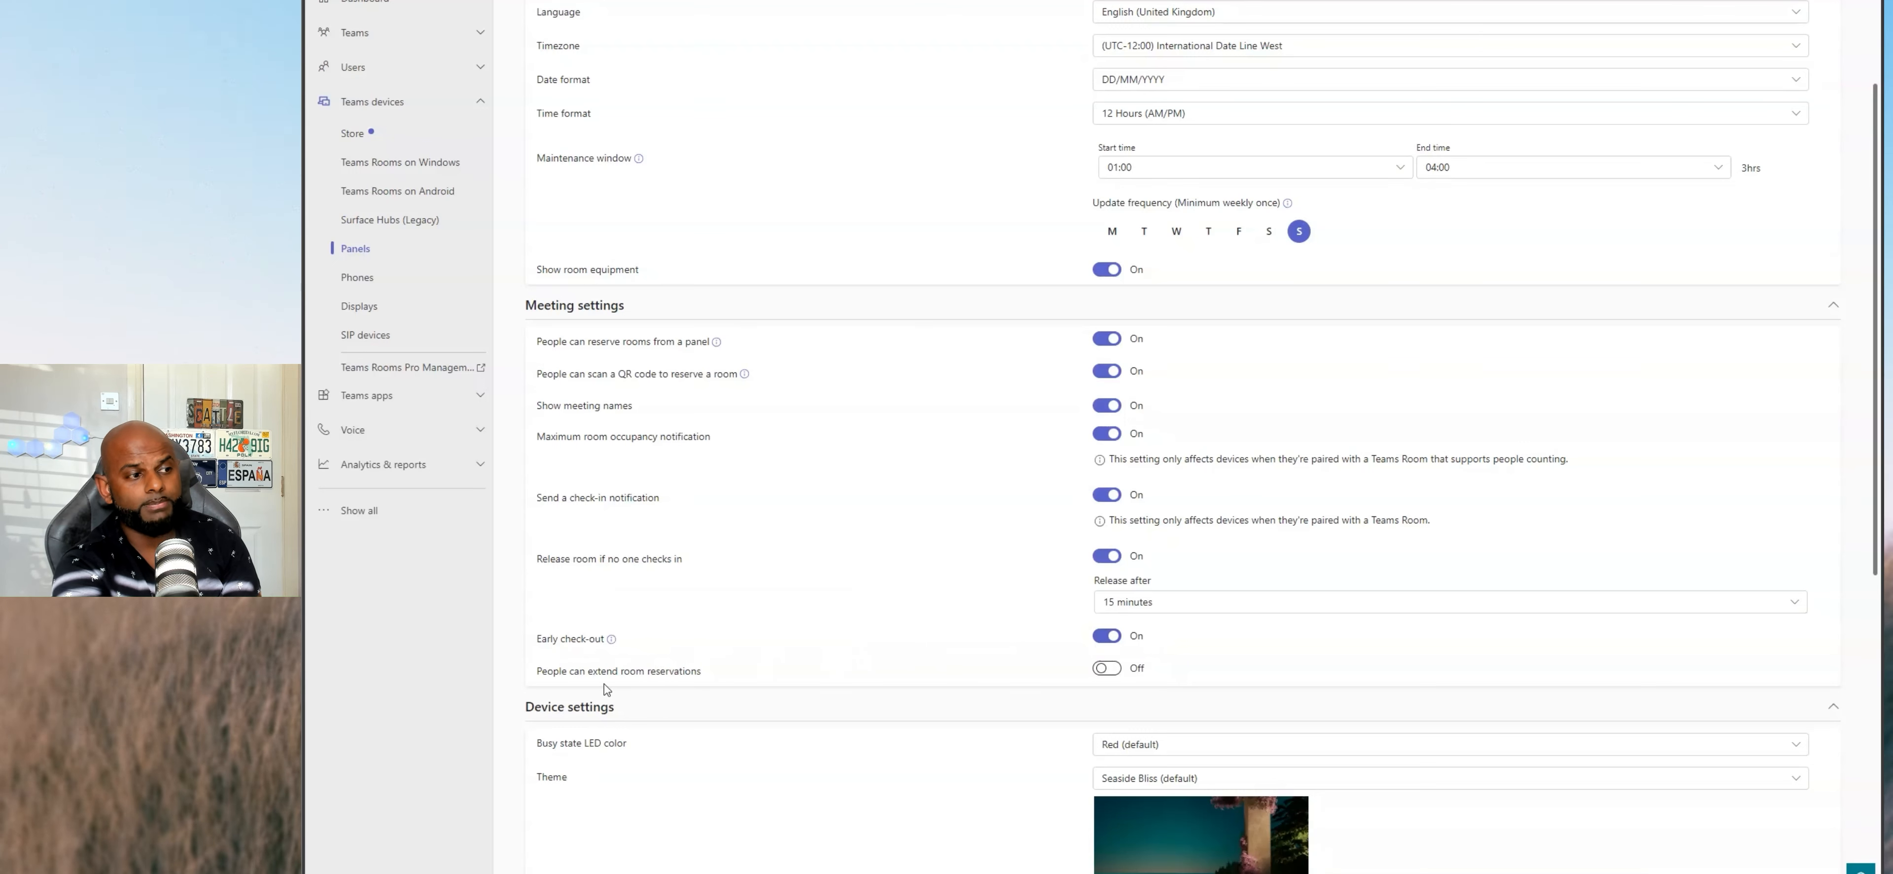
click(1117, 672)
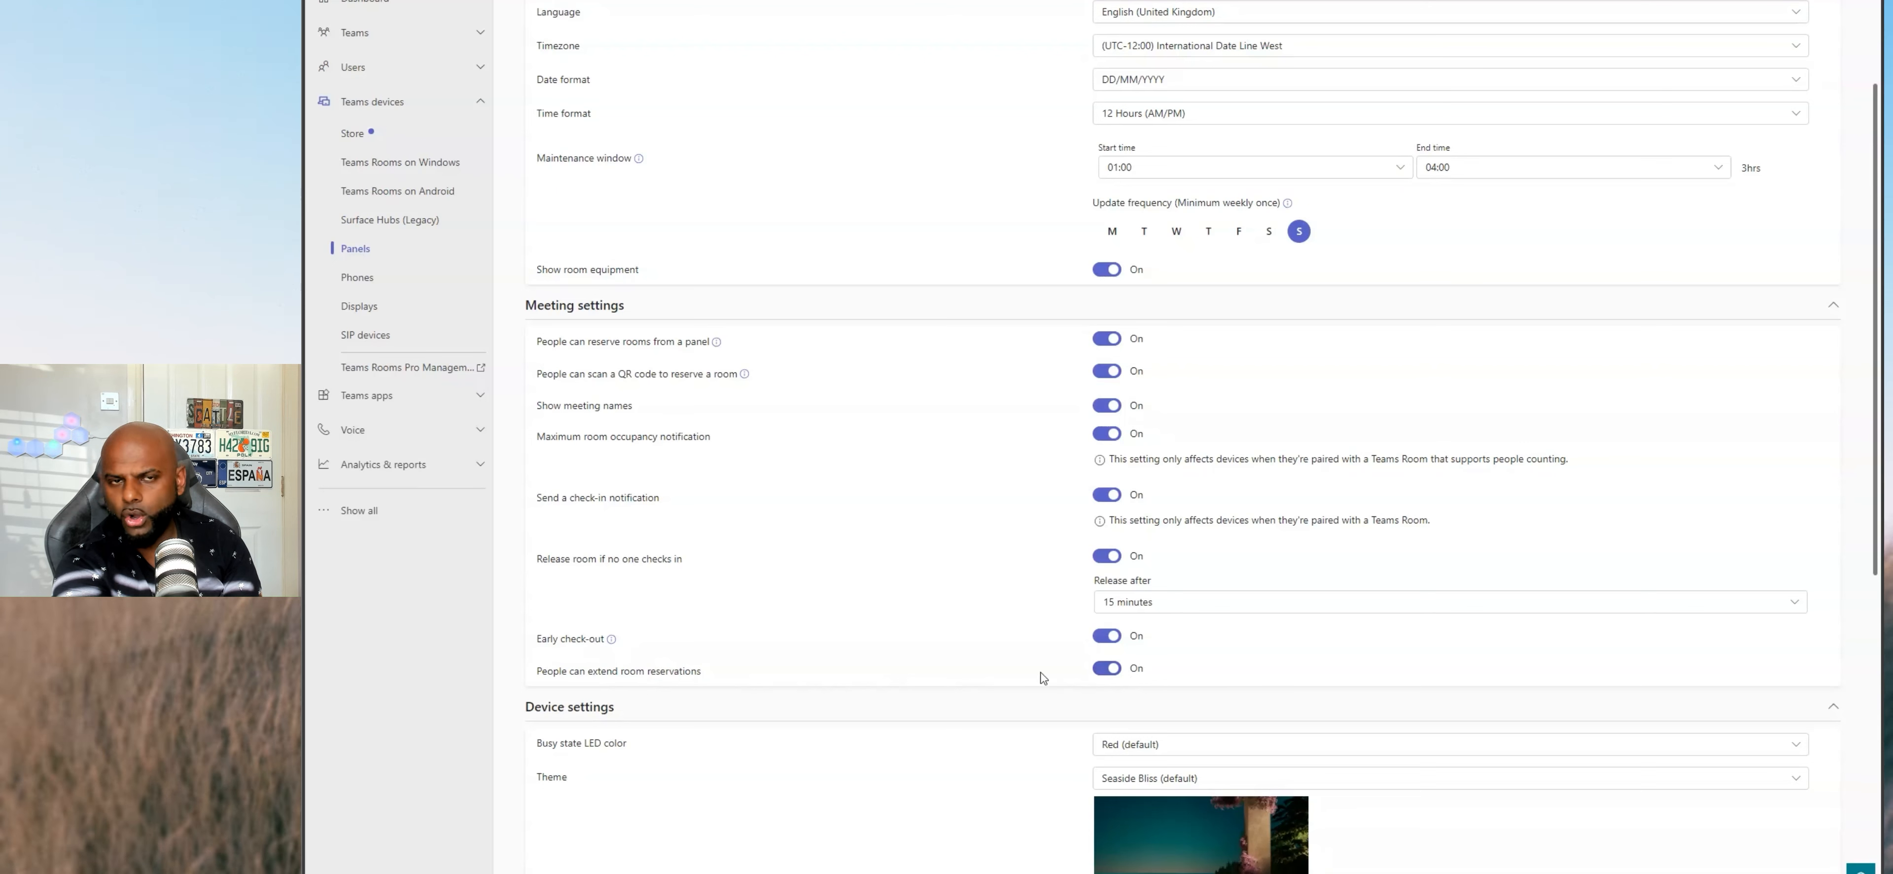
click(1097, 672)
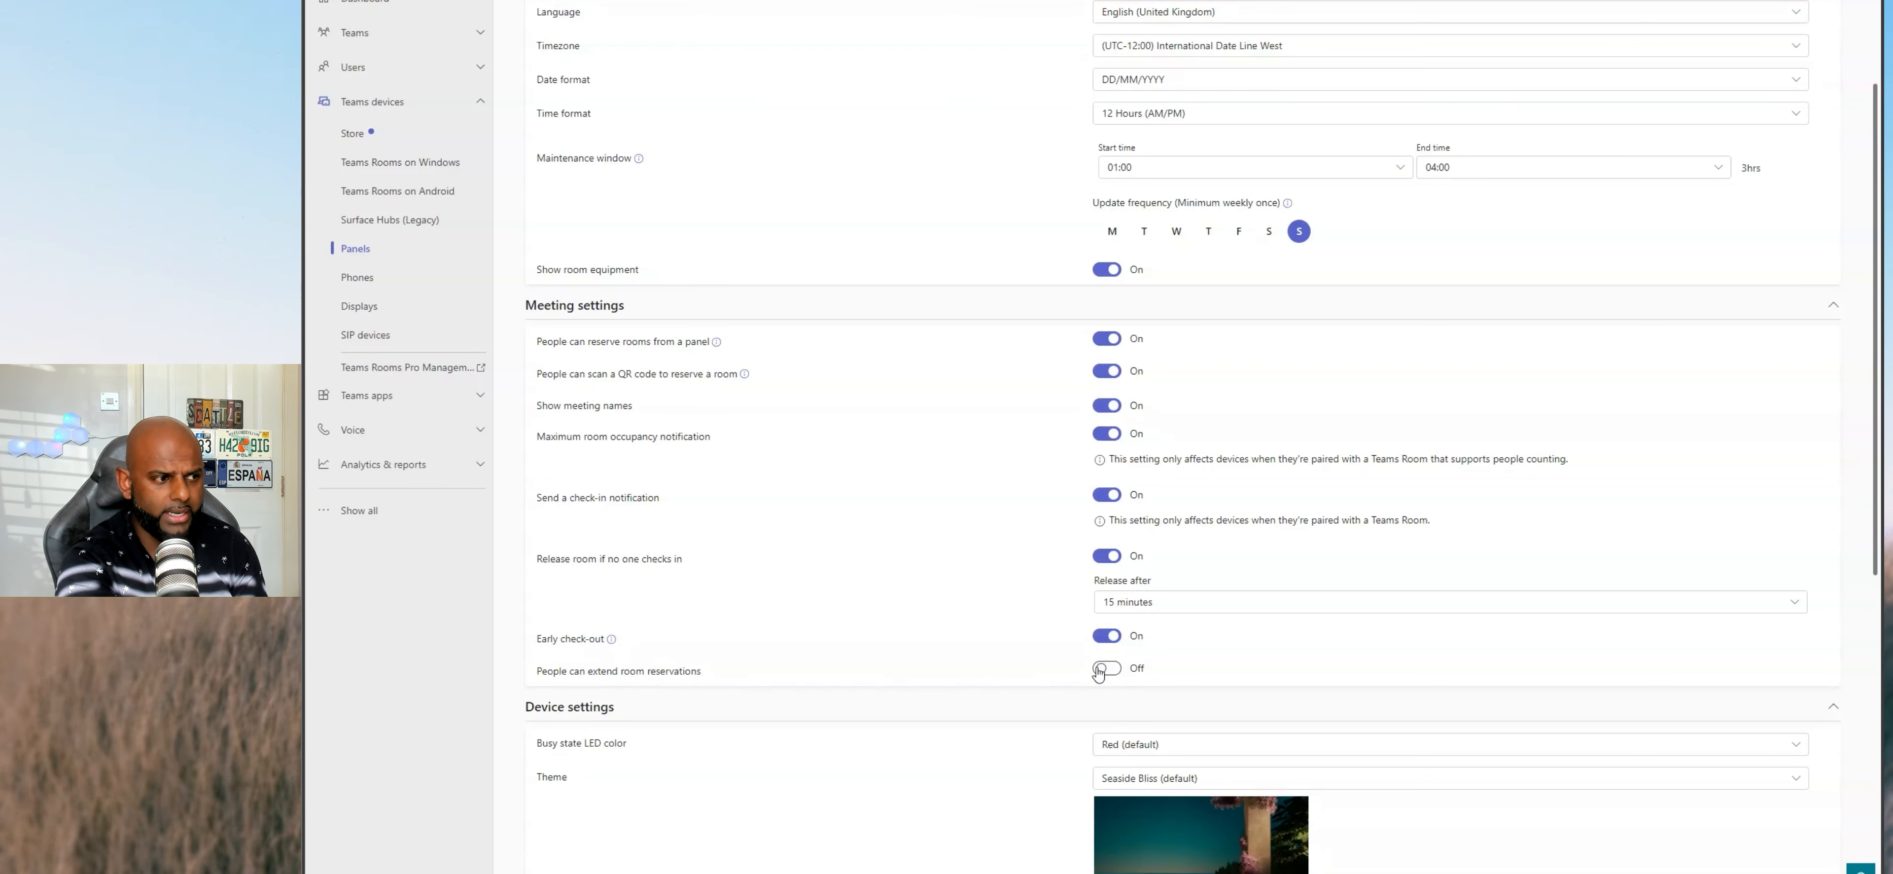
Review the busy state LED color and theme choices in the device settings, keeping Red (default) and Seaside Bliss (default)
scroll(1029, 640, down, 6)
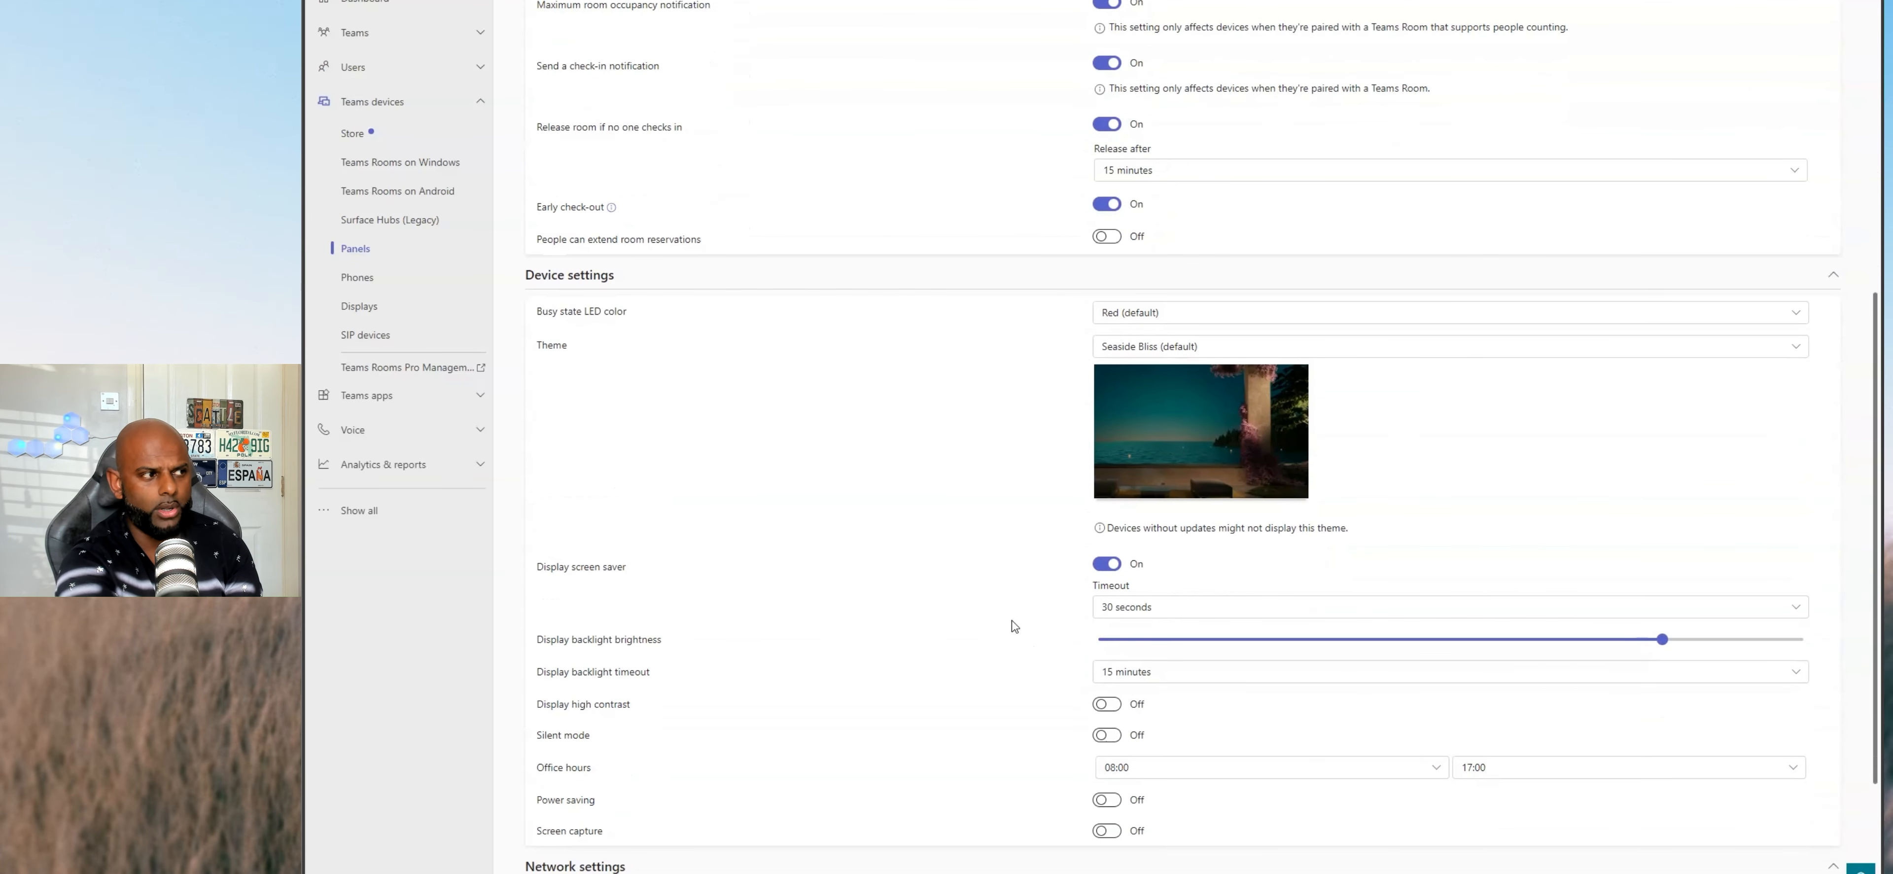
scroll(1003, 631, down, 2)
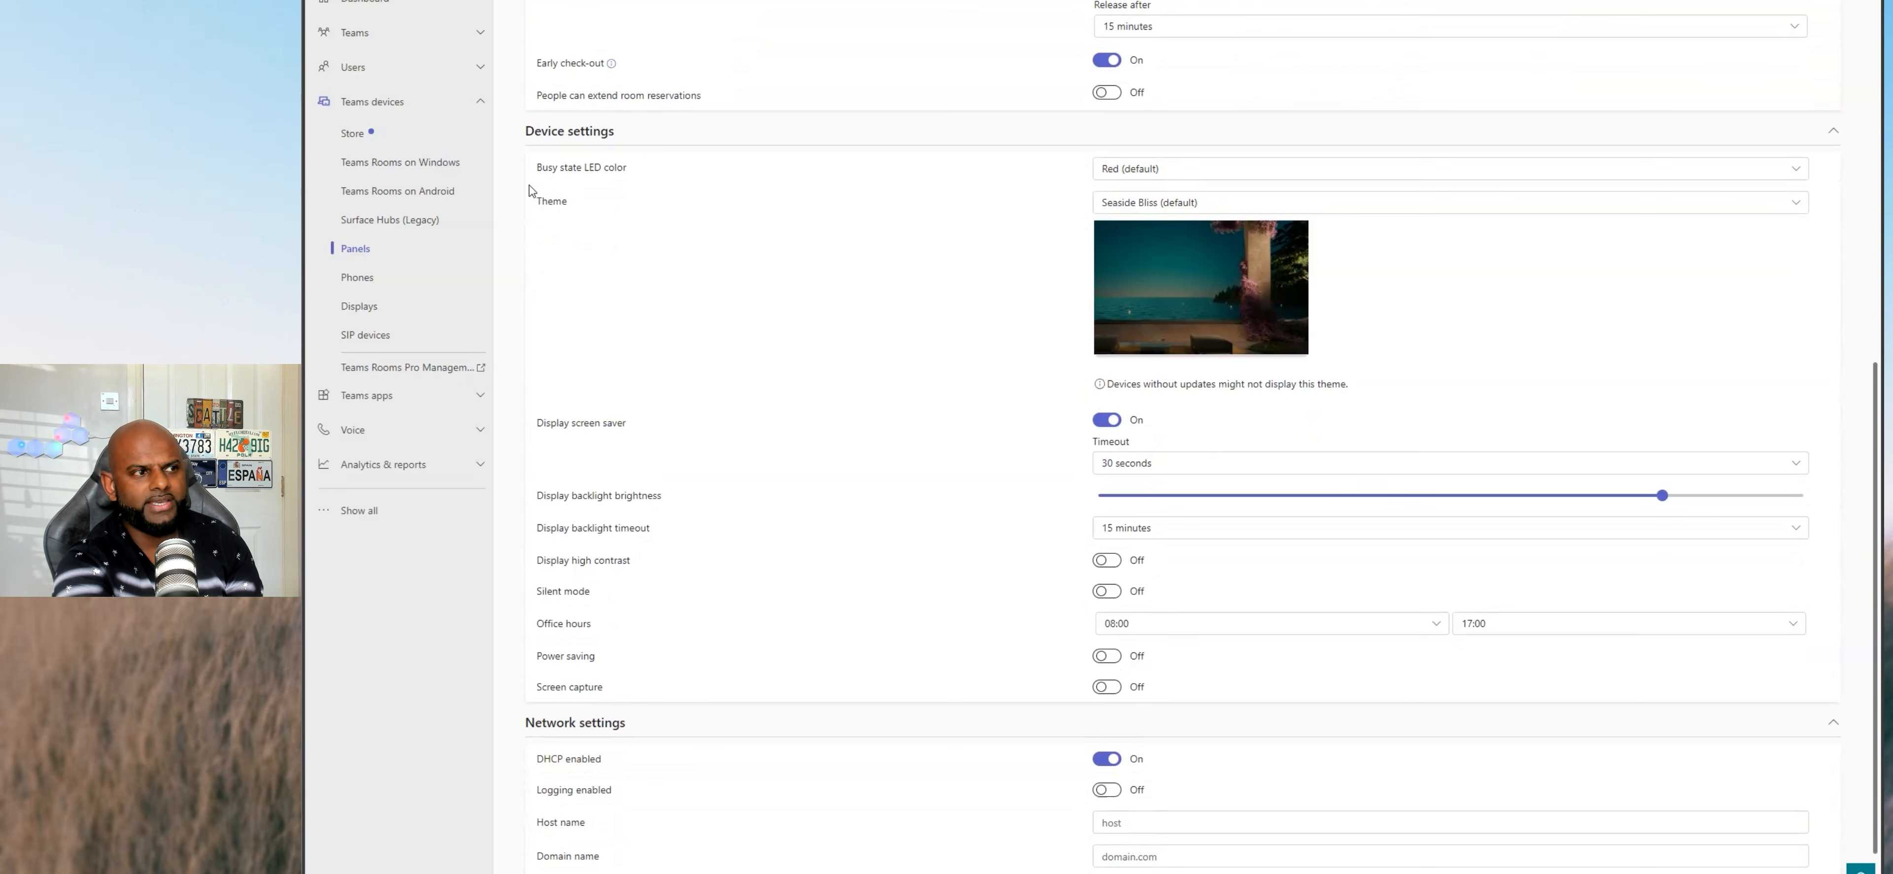
click(1391, 174)
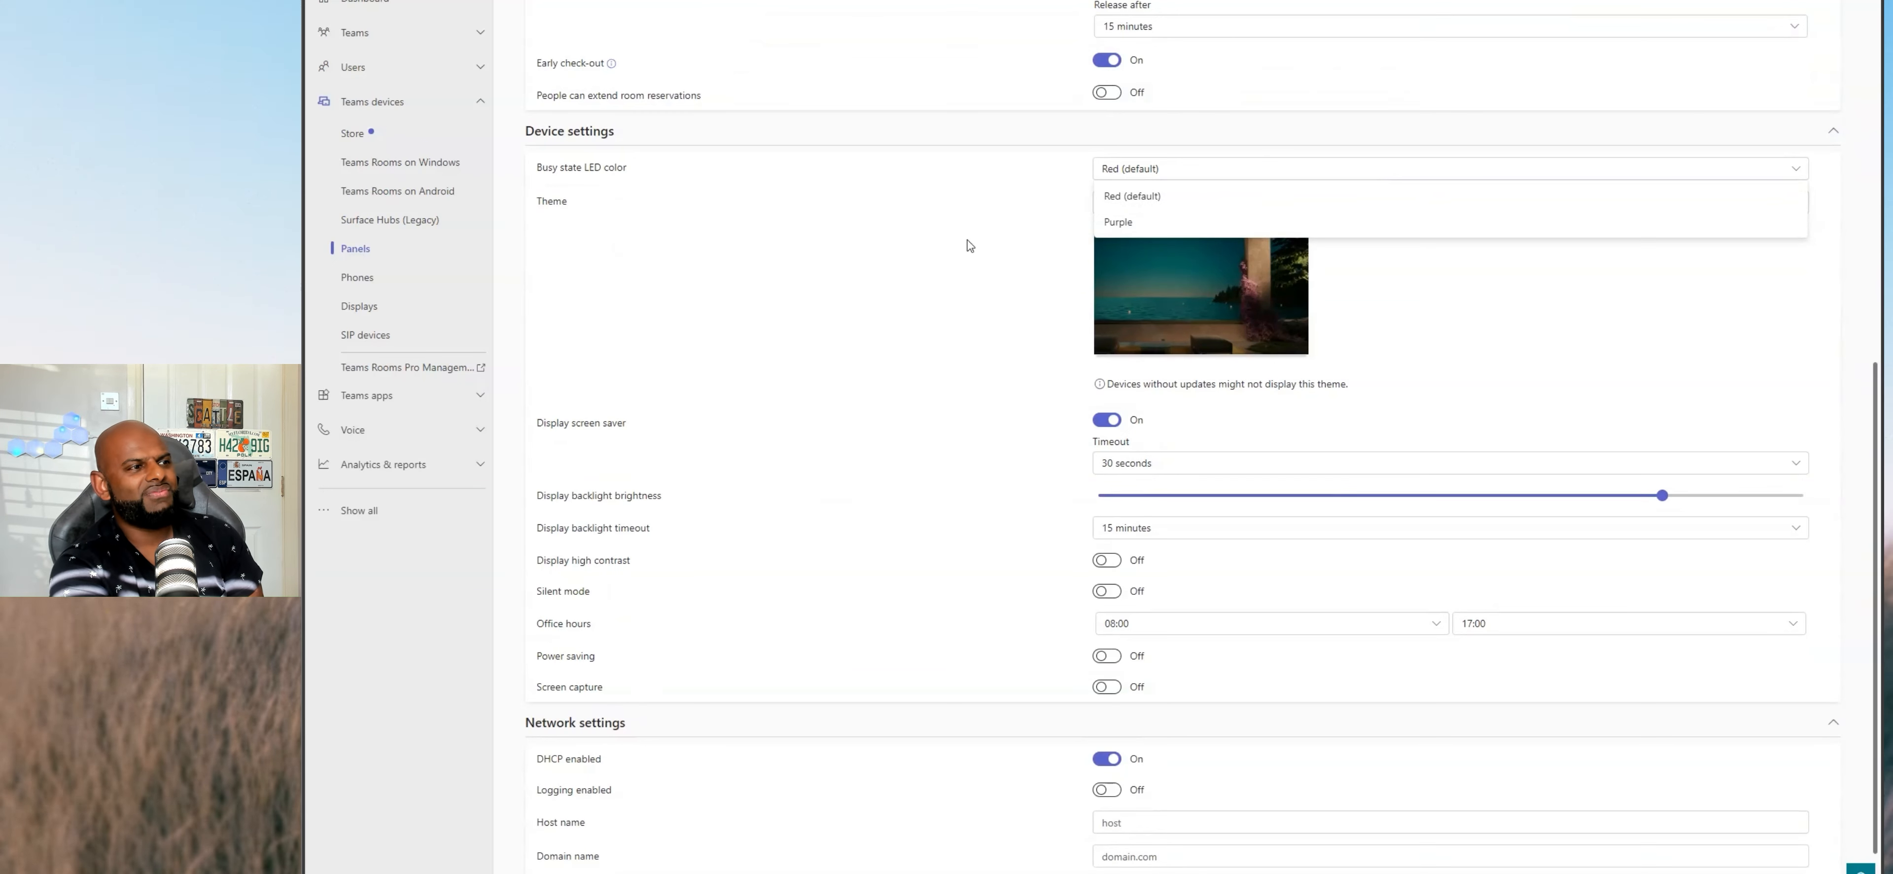
click(843, 354)
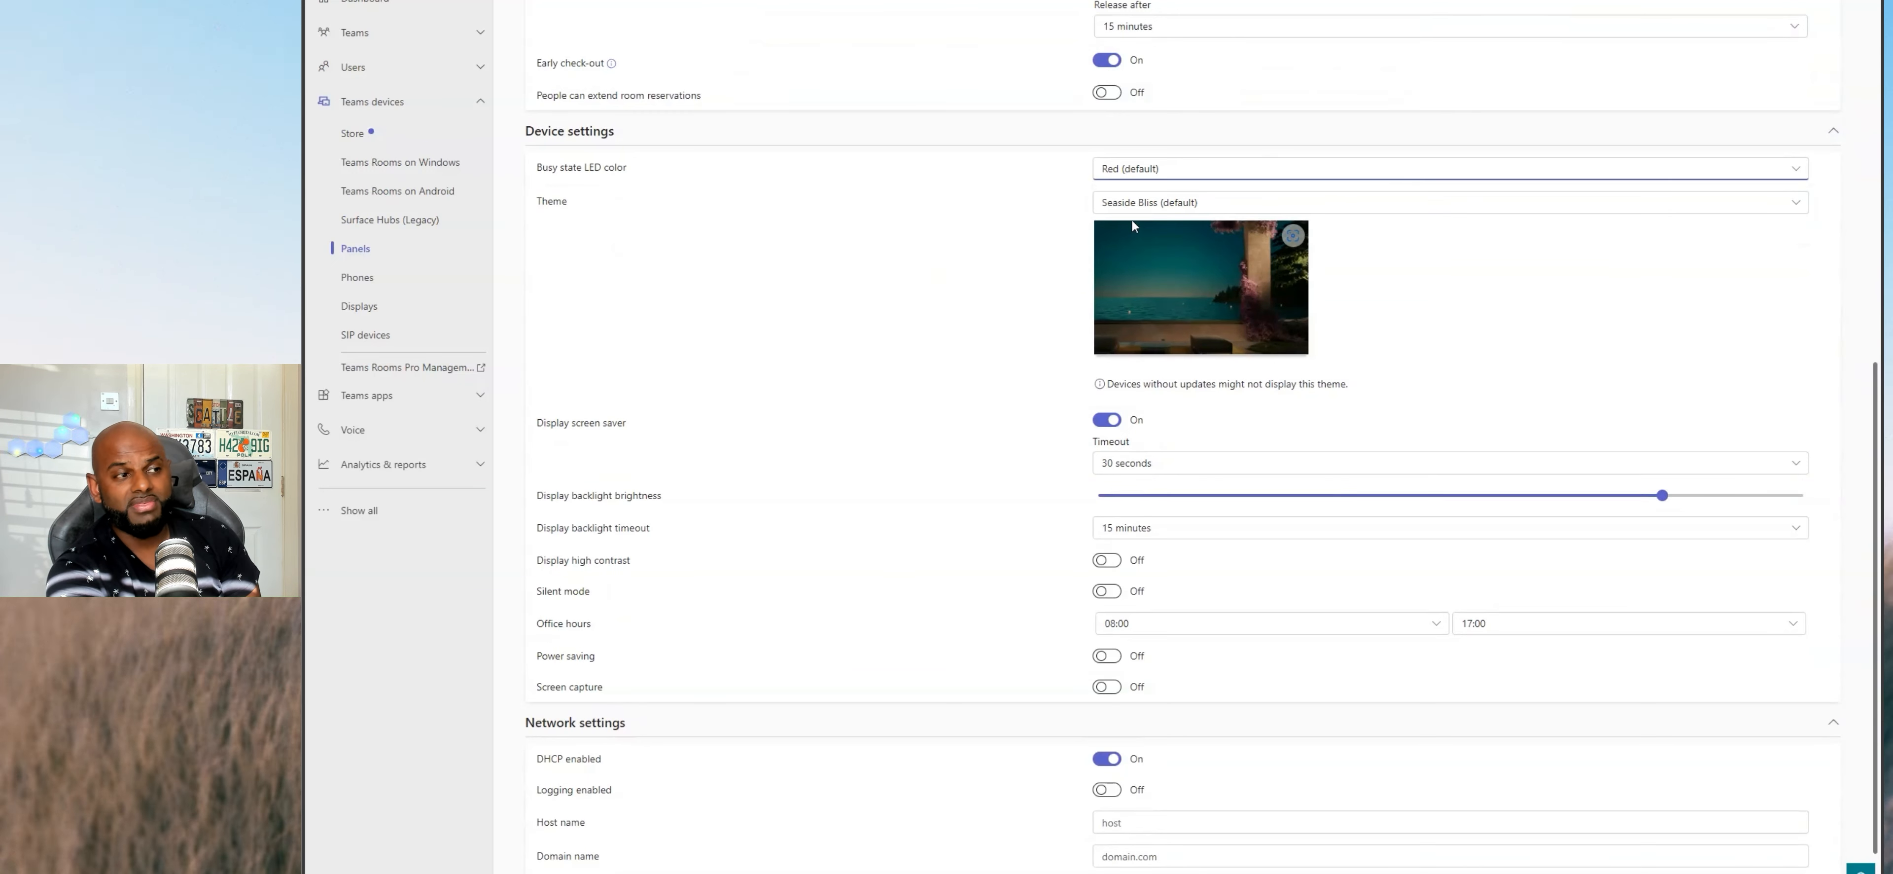
click(1221, 213)
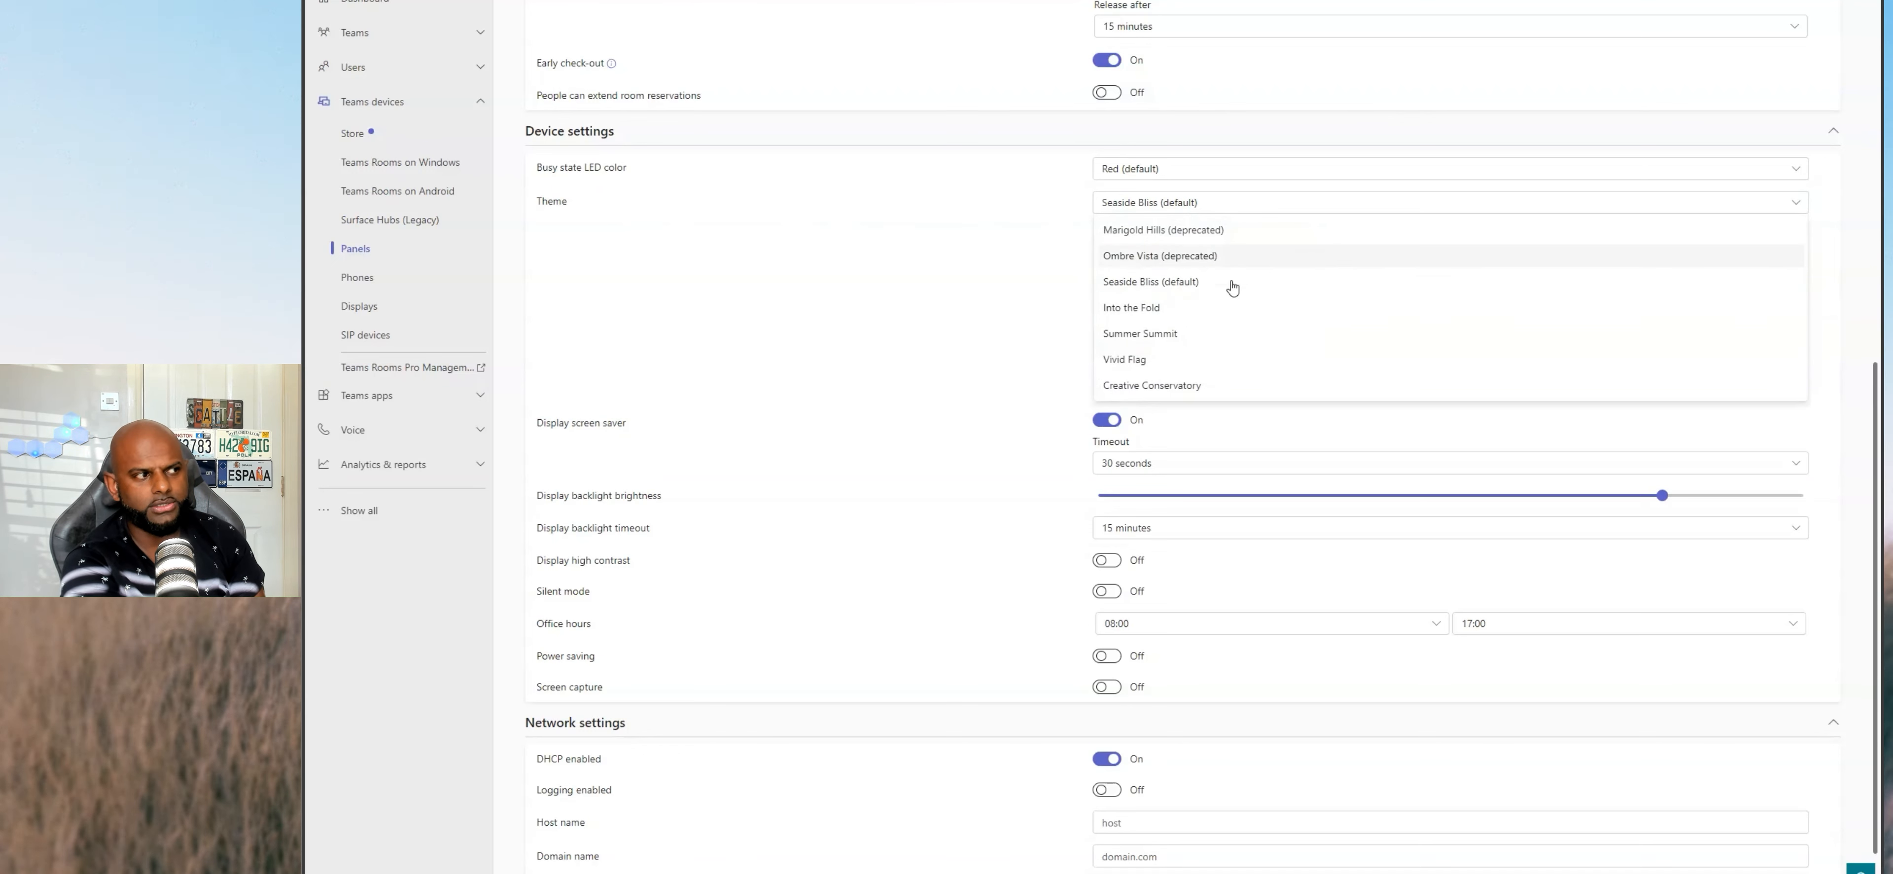
click(1051, 339)
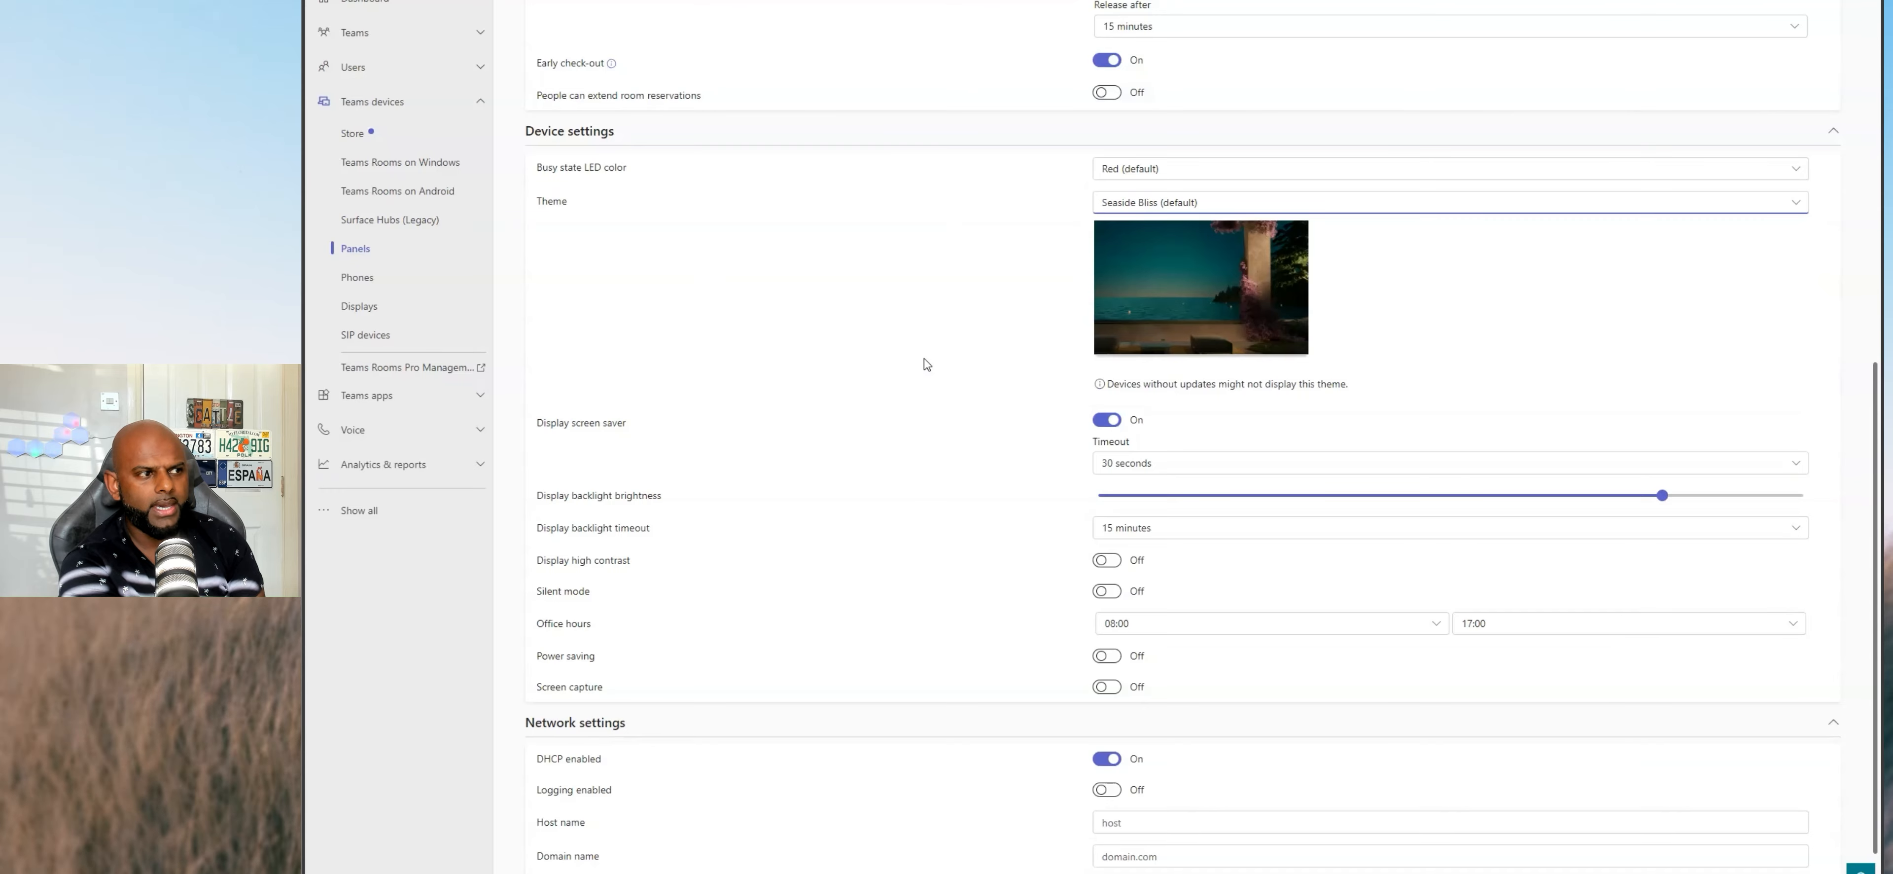
Lower the display backlight brightness to slightly below the middle of its range
scroll(921, 368, down, 1)
scroll(921, 381, down, 2)
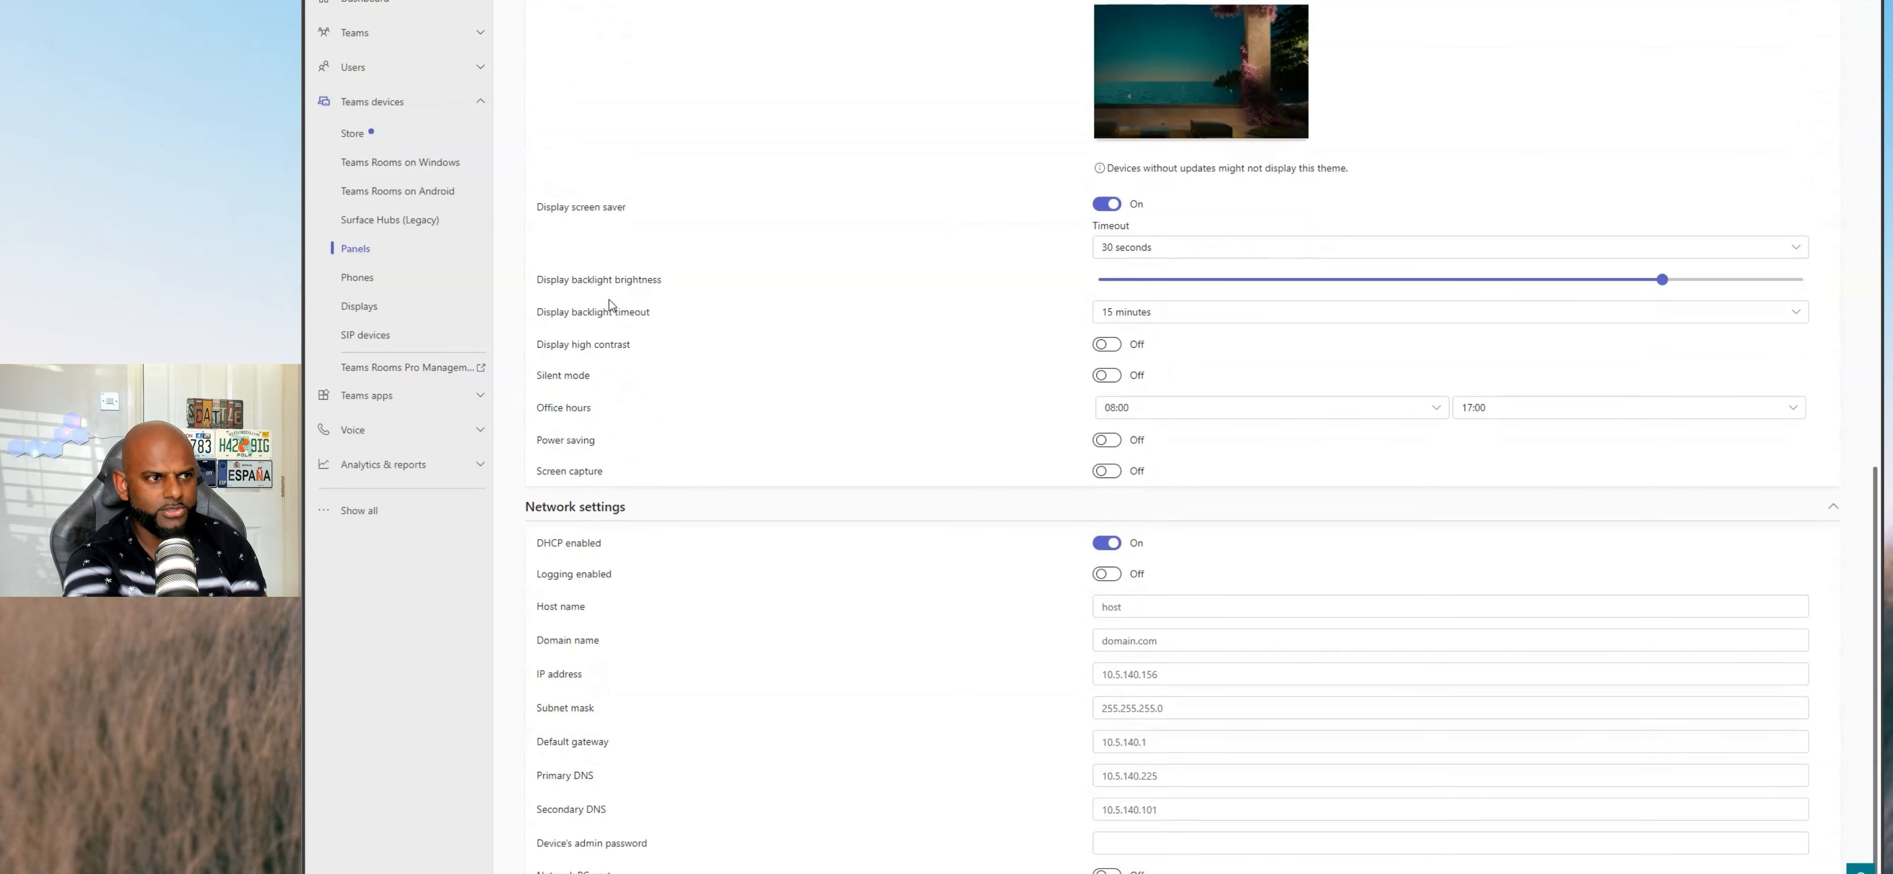
drag(1662, 281, 1422, 294)
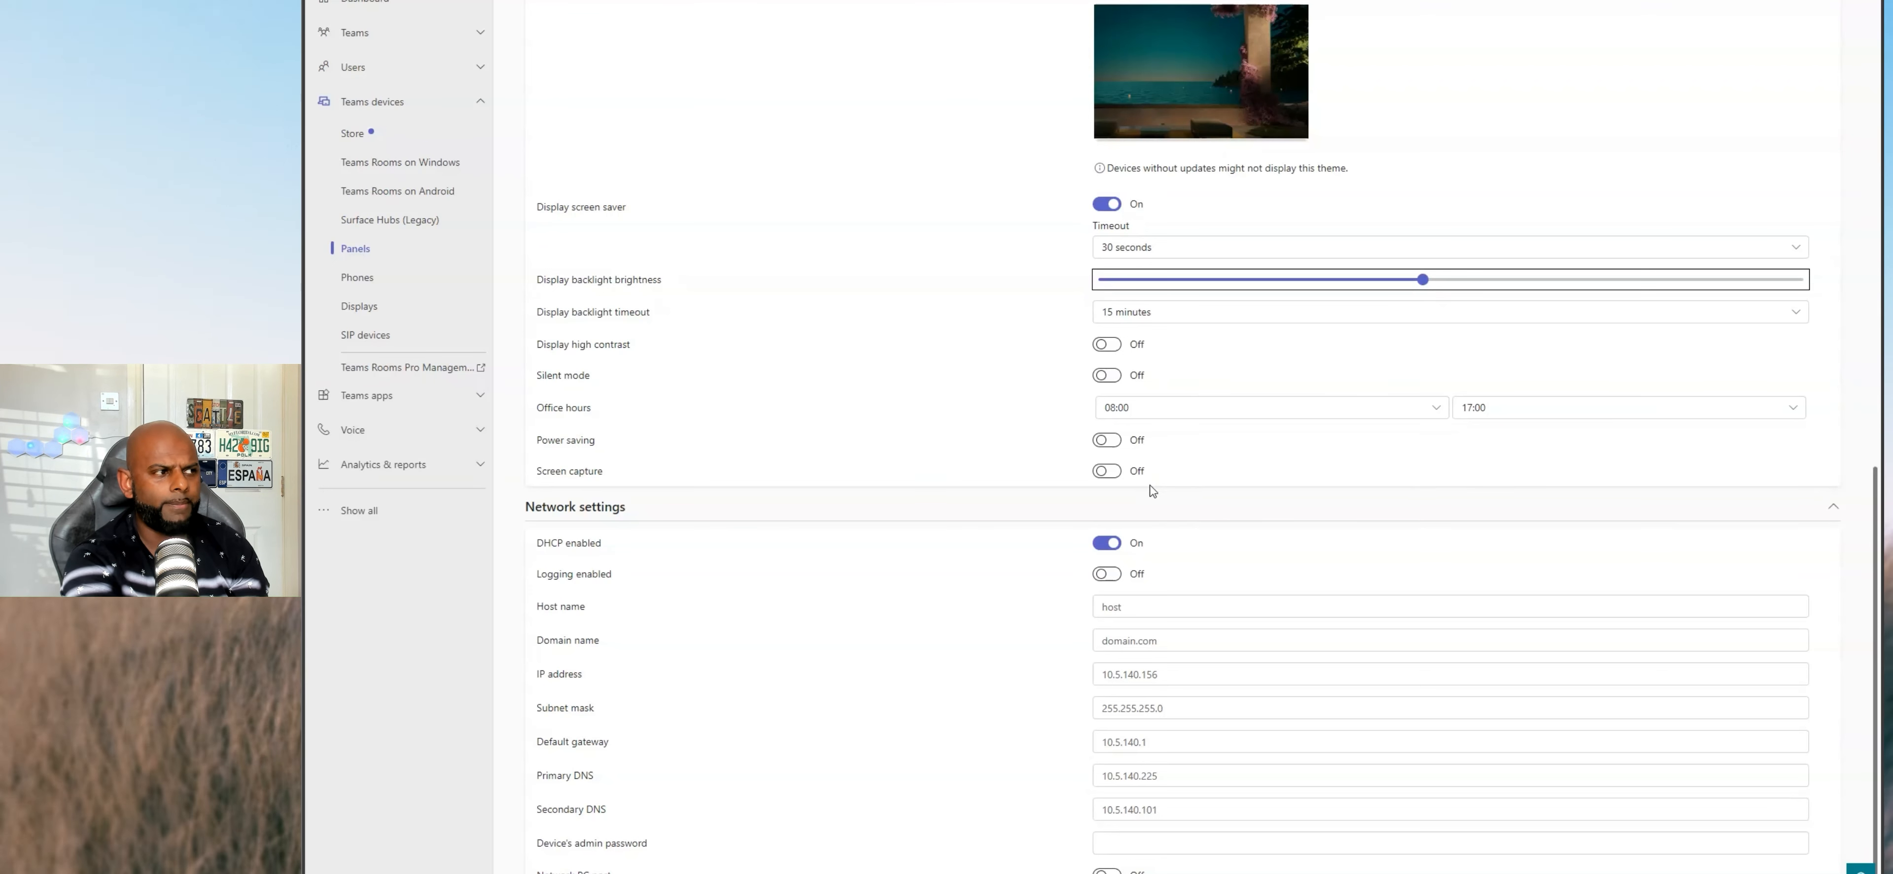
scroll(726, 323, up, 2)
scroll(726, 324, up, 2)
scroll(726, 323, down, 4)
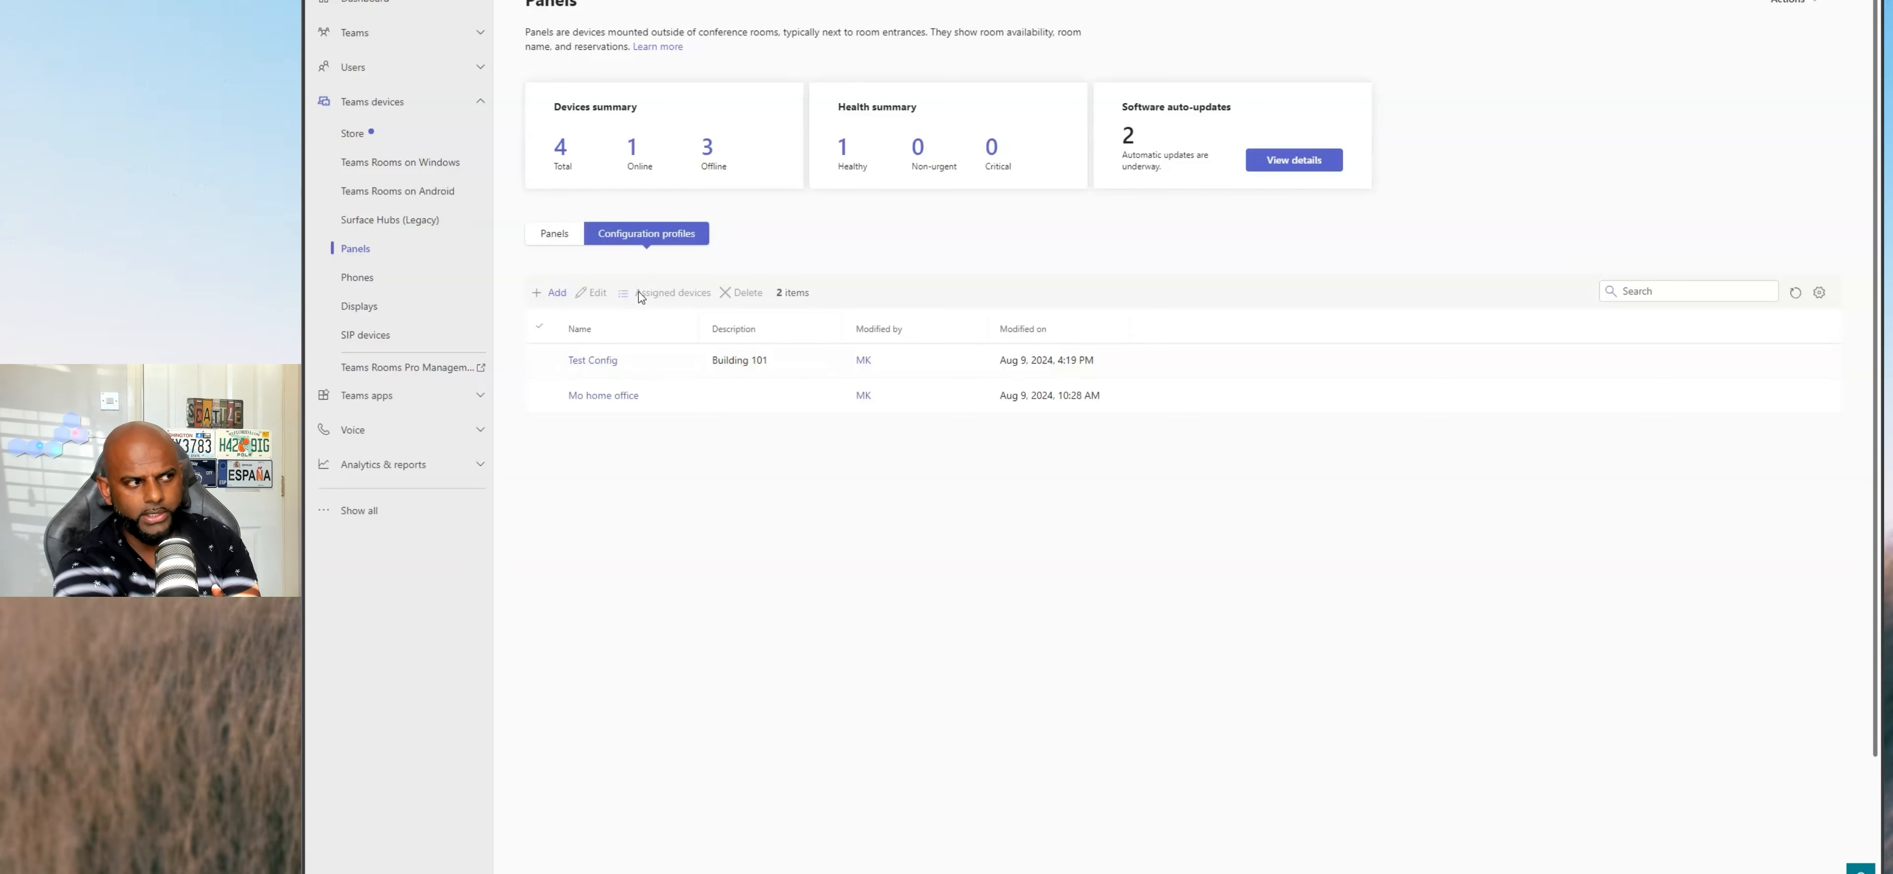
Show the list of panel devices instead of the configuration profiles
click(556, 234)
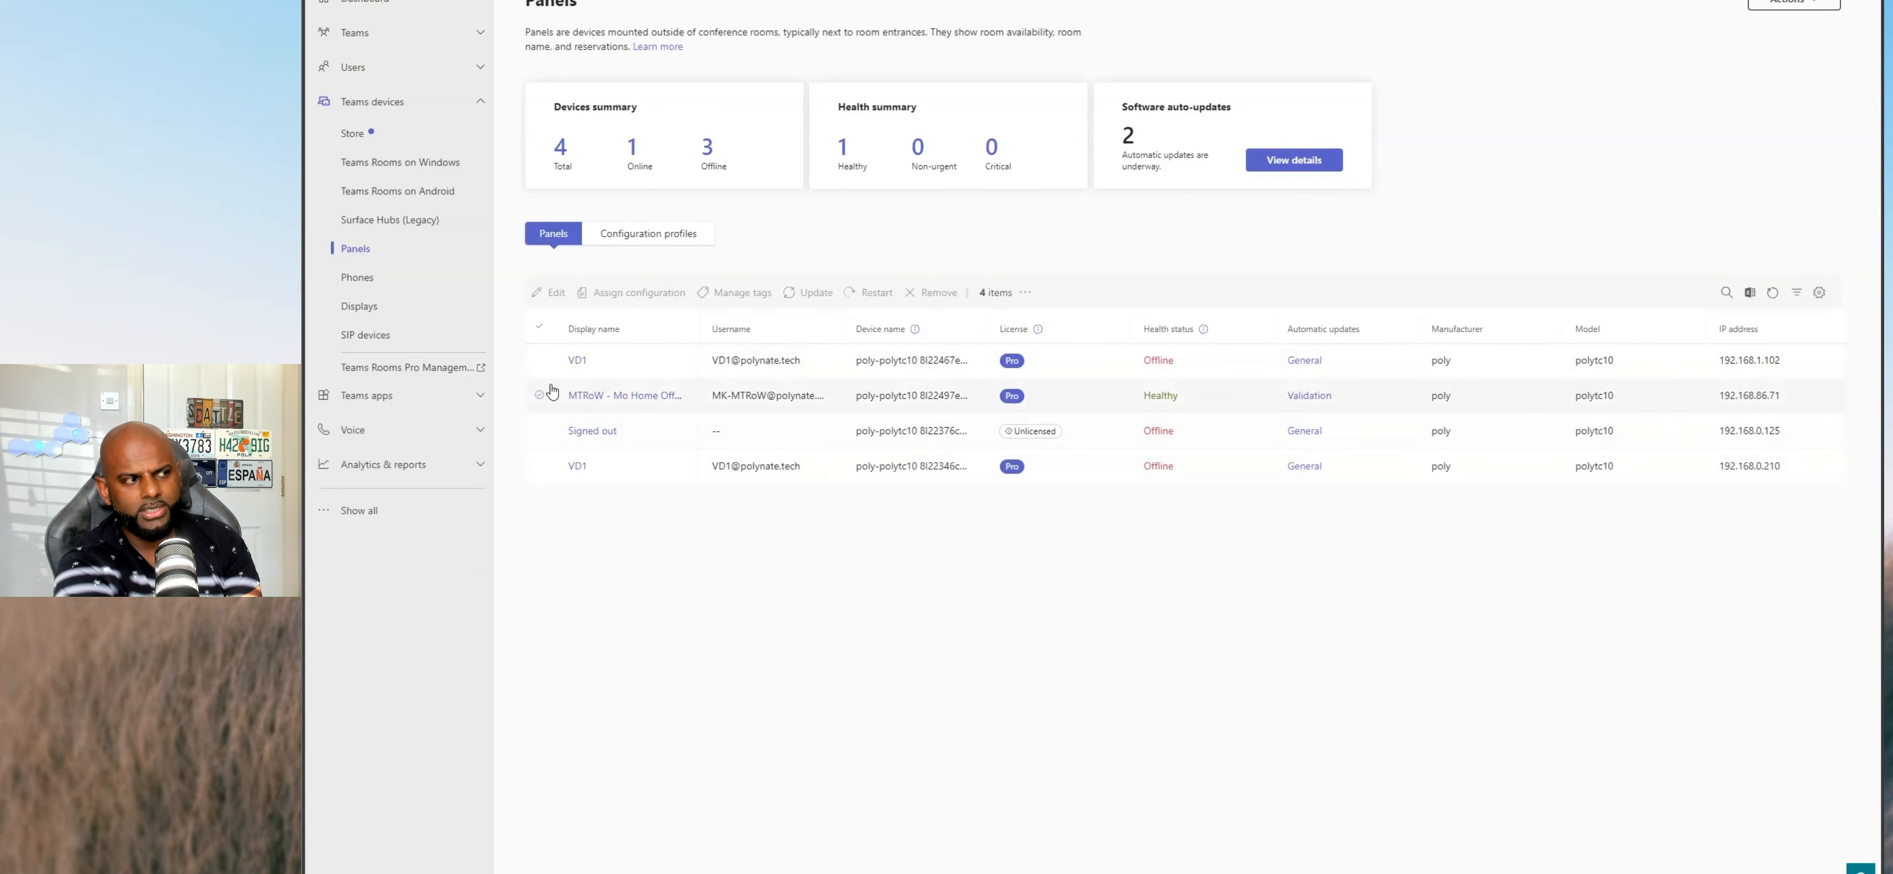
click(541, 361)
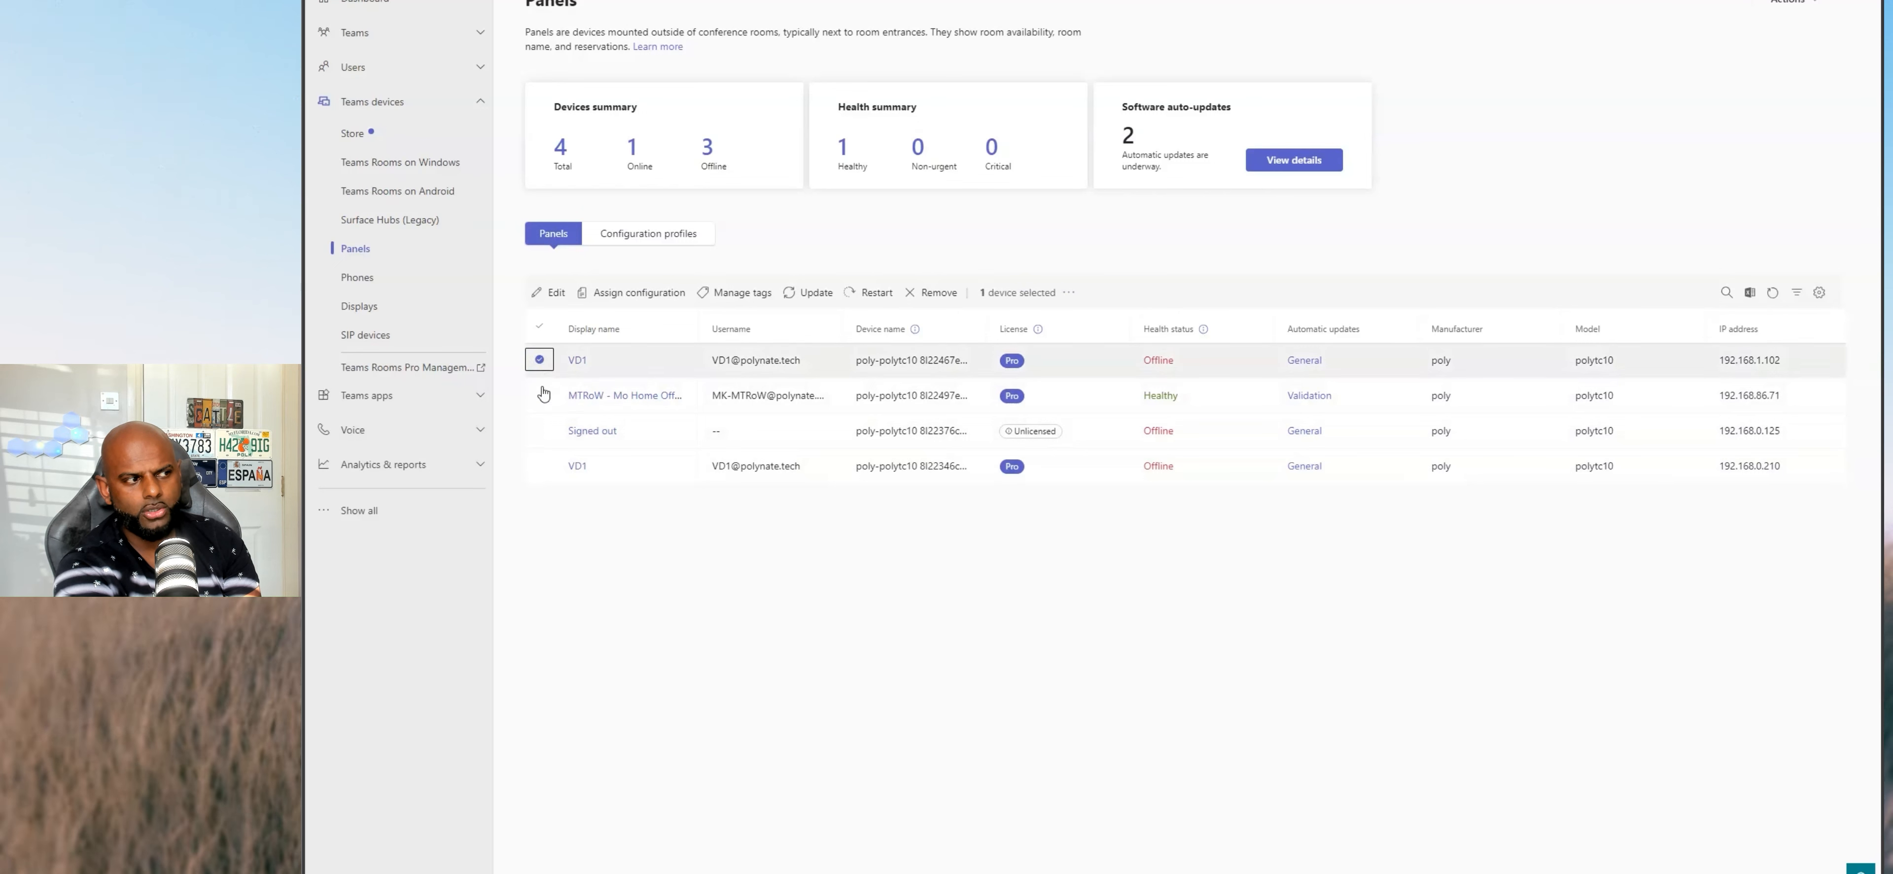
click(540, 395)
click(542, 429)
click(540, 465)
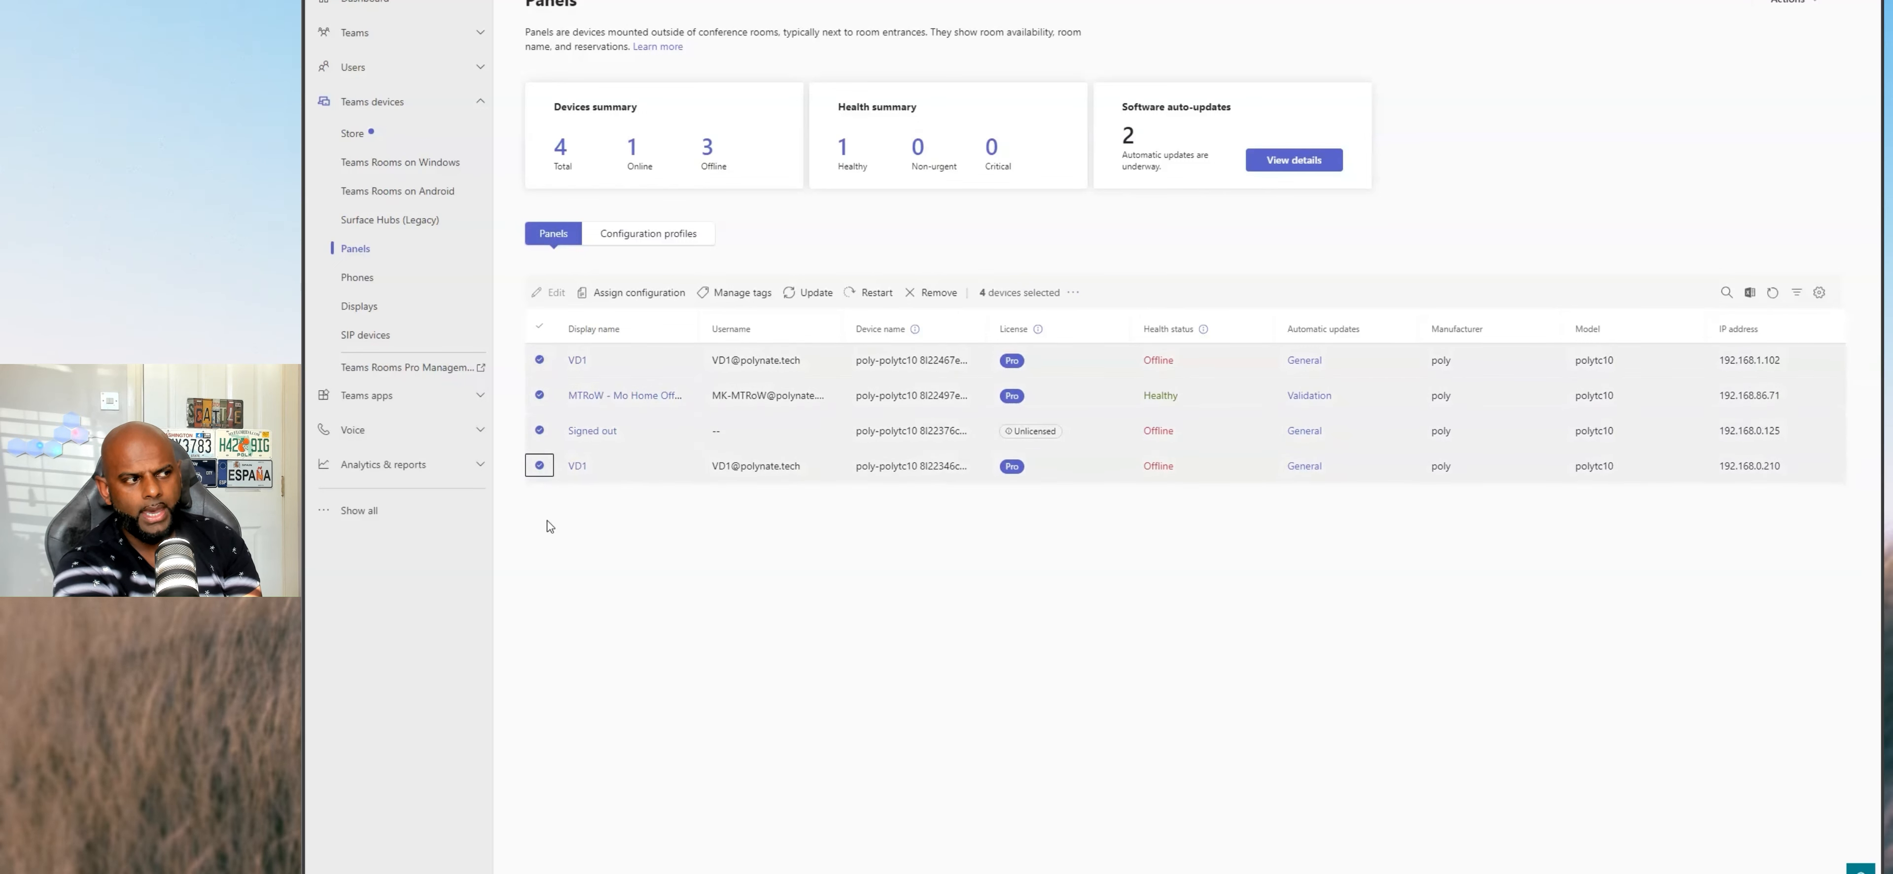
click(541, 360)
click(540, 395)
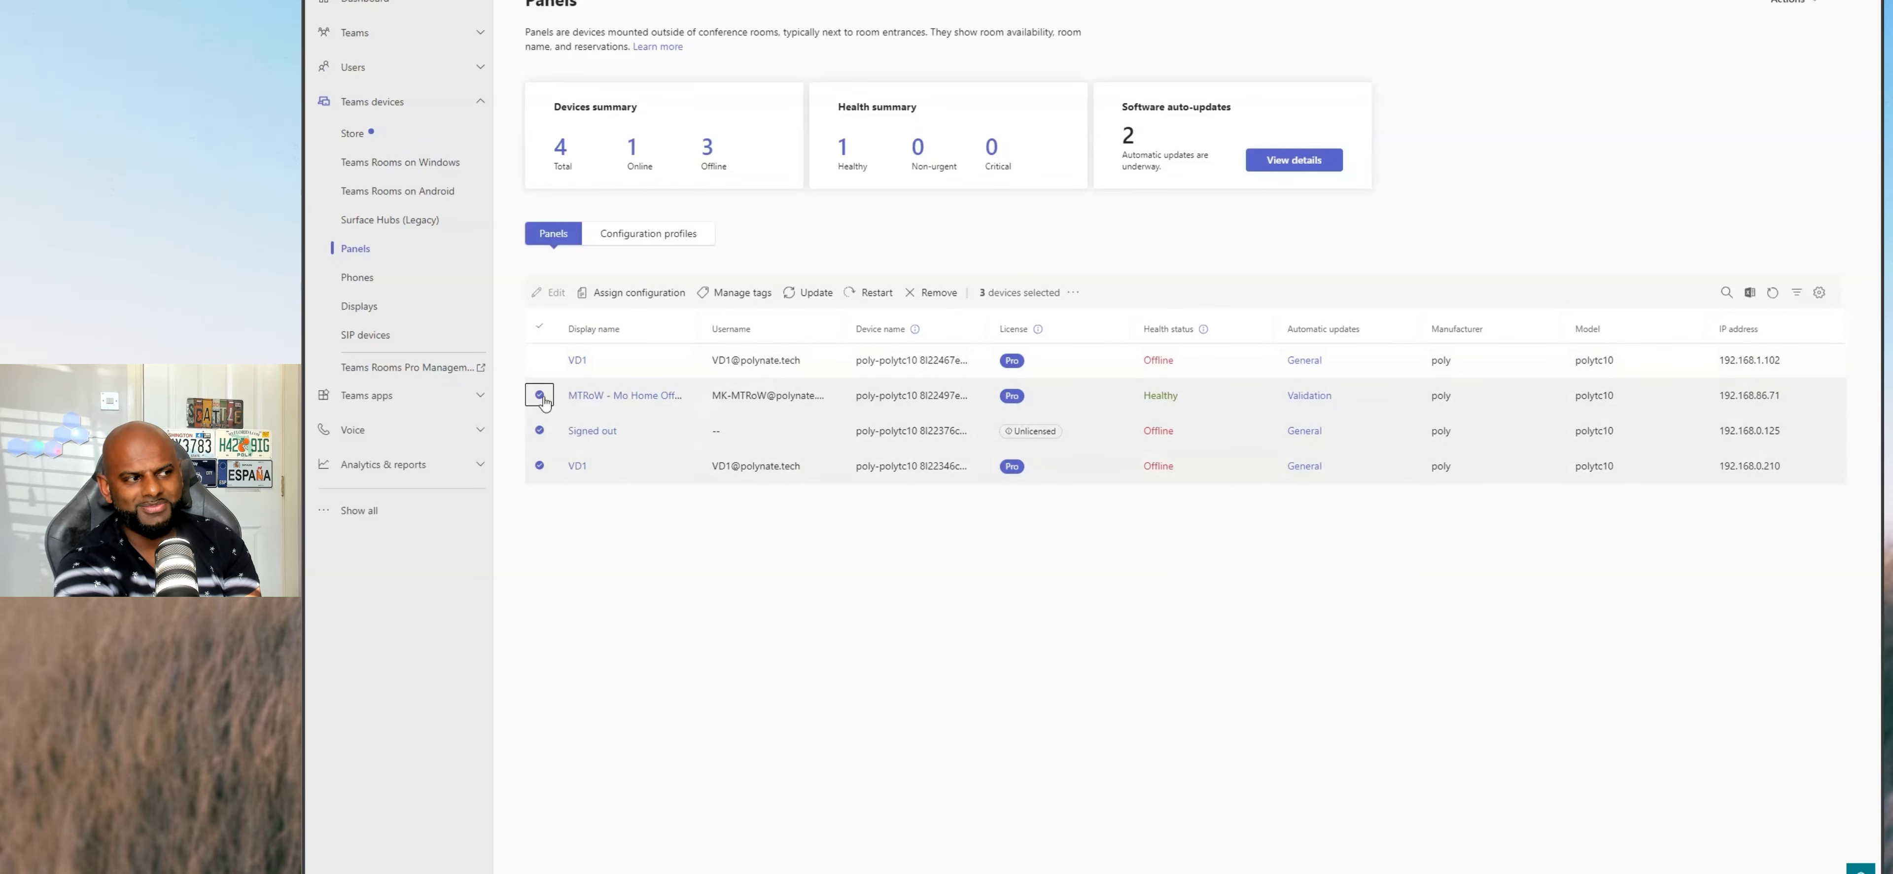
click(541, 431)
click(542, 463)
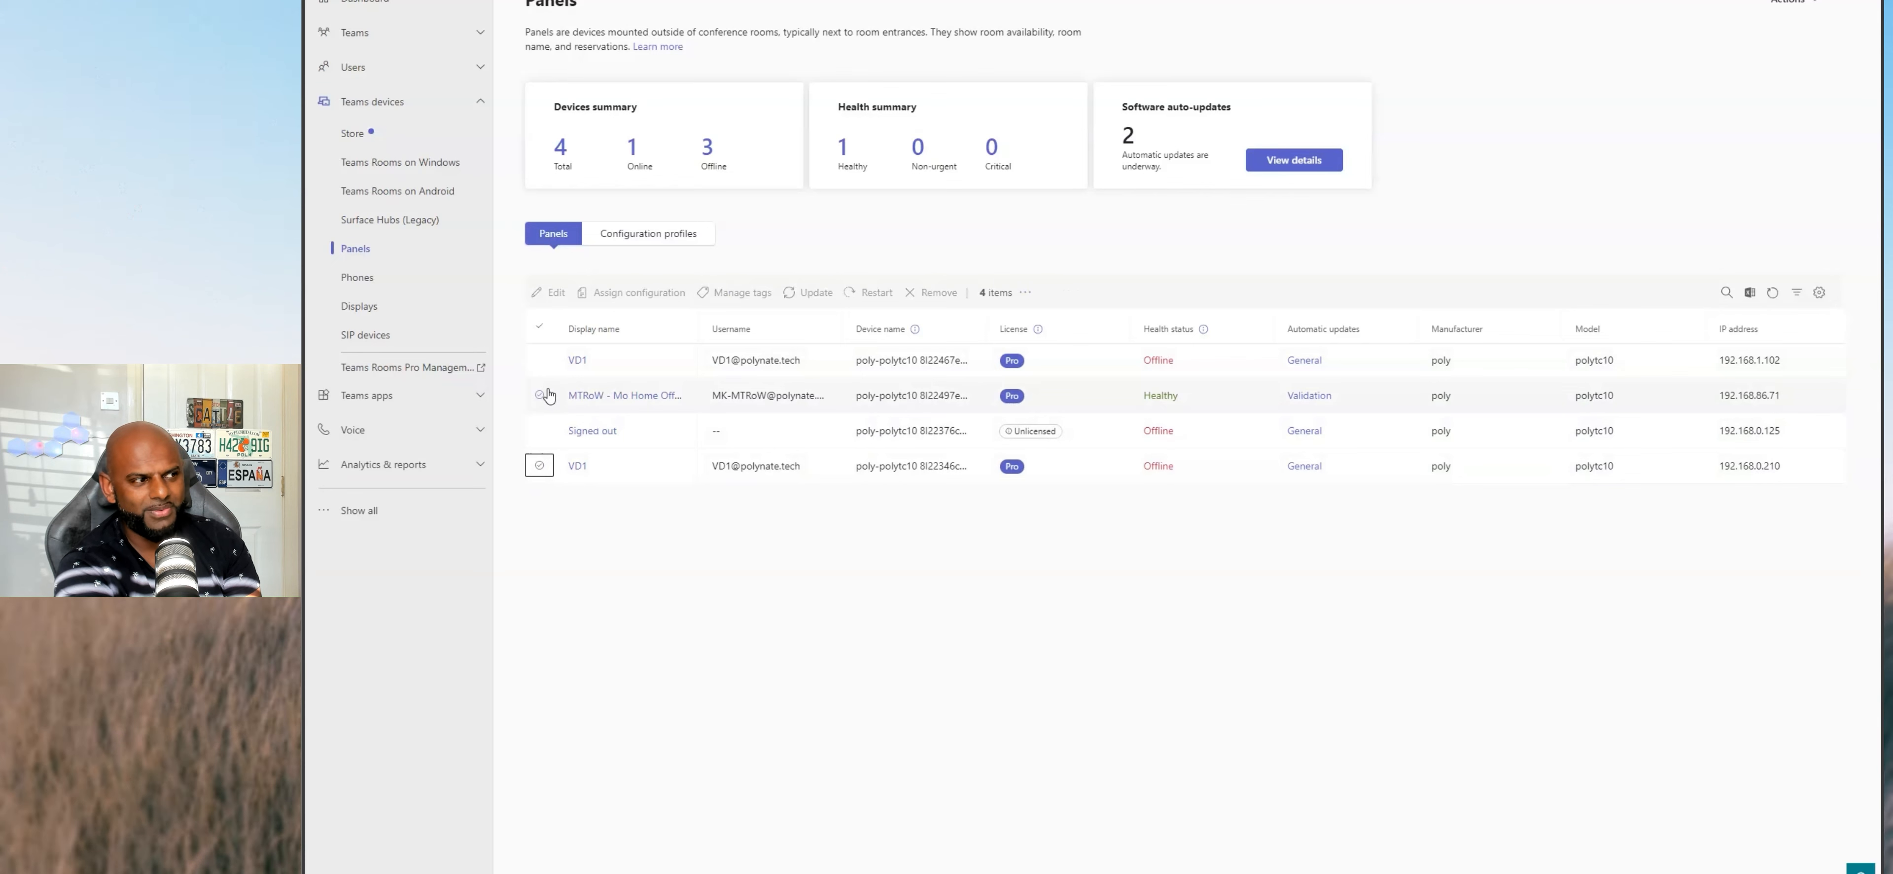
Start assigning a configuration to the healthy home office panel and choose the Test Config profile
click(542, 396)
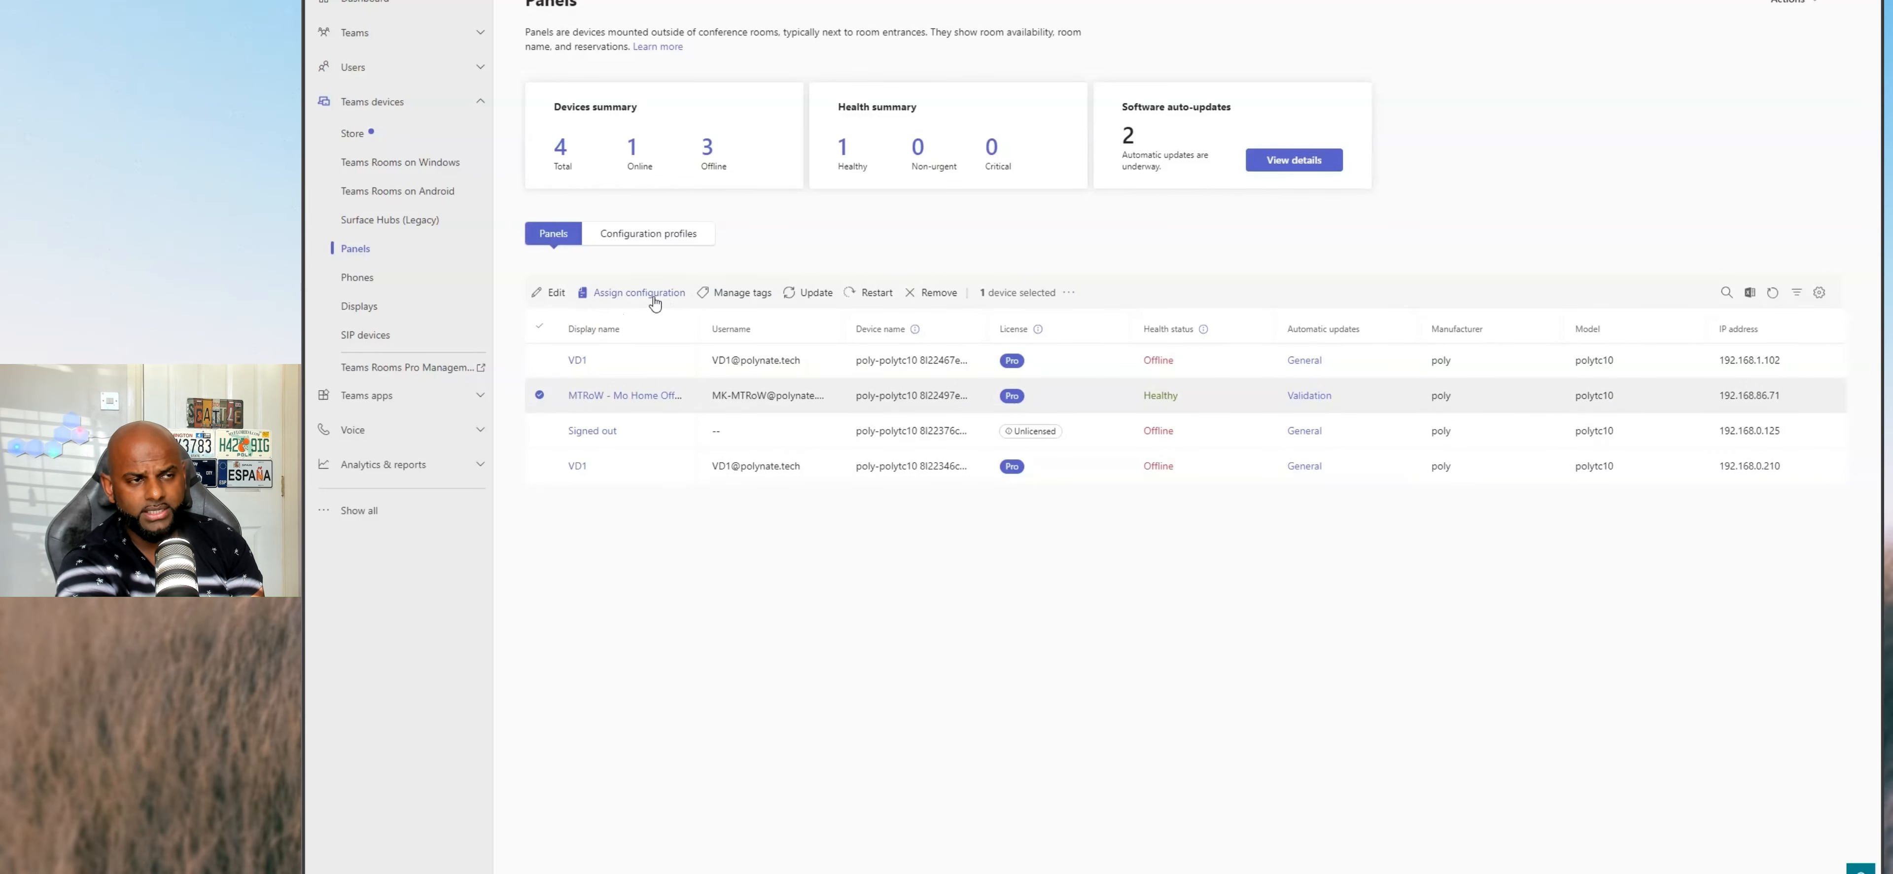
click(638, 293)
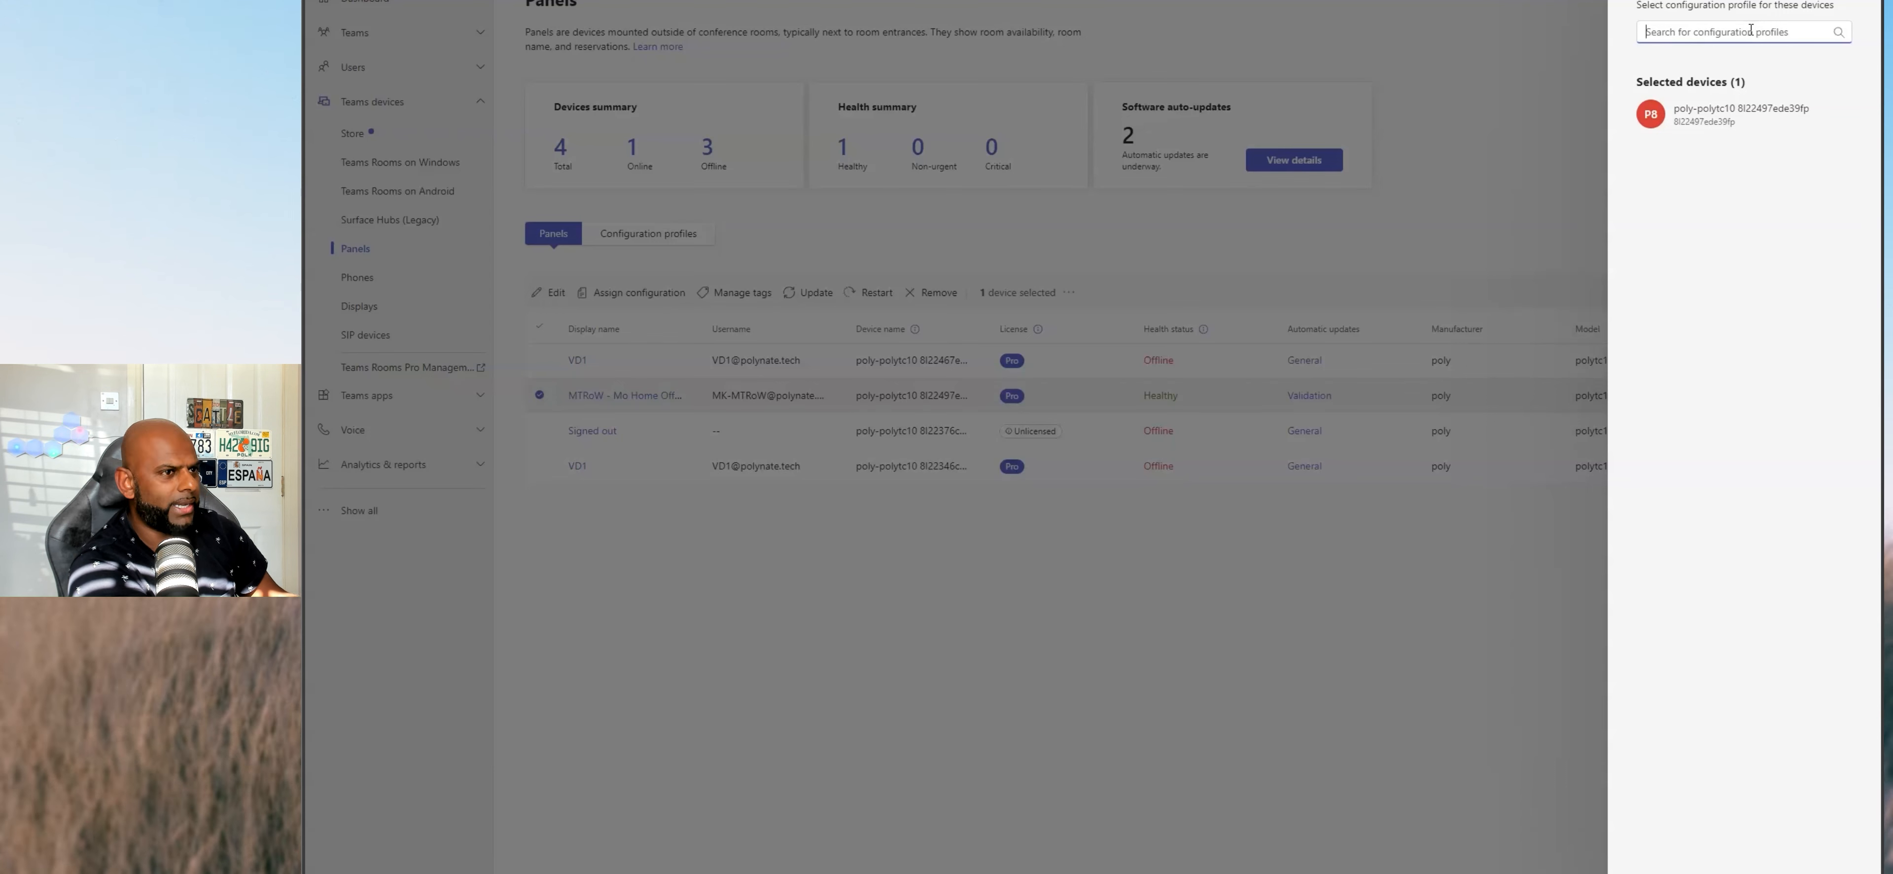
text(test)
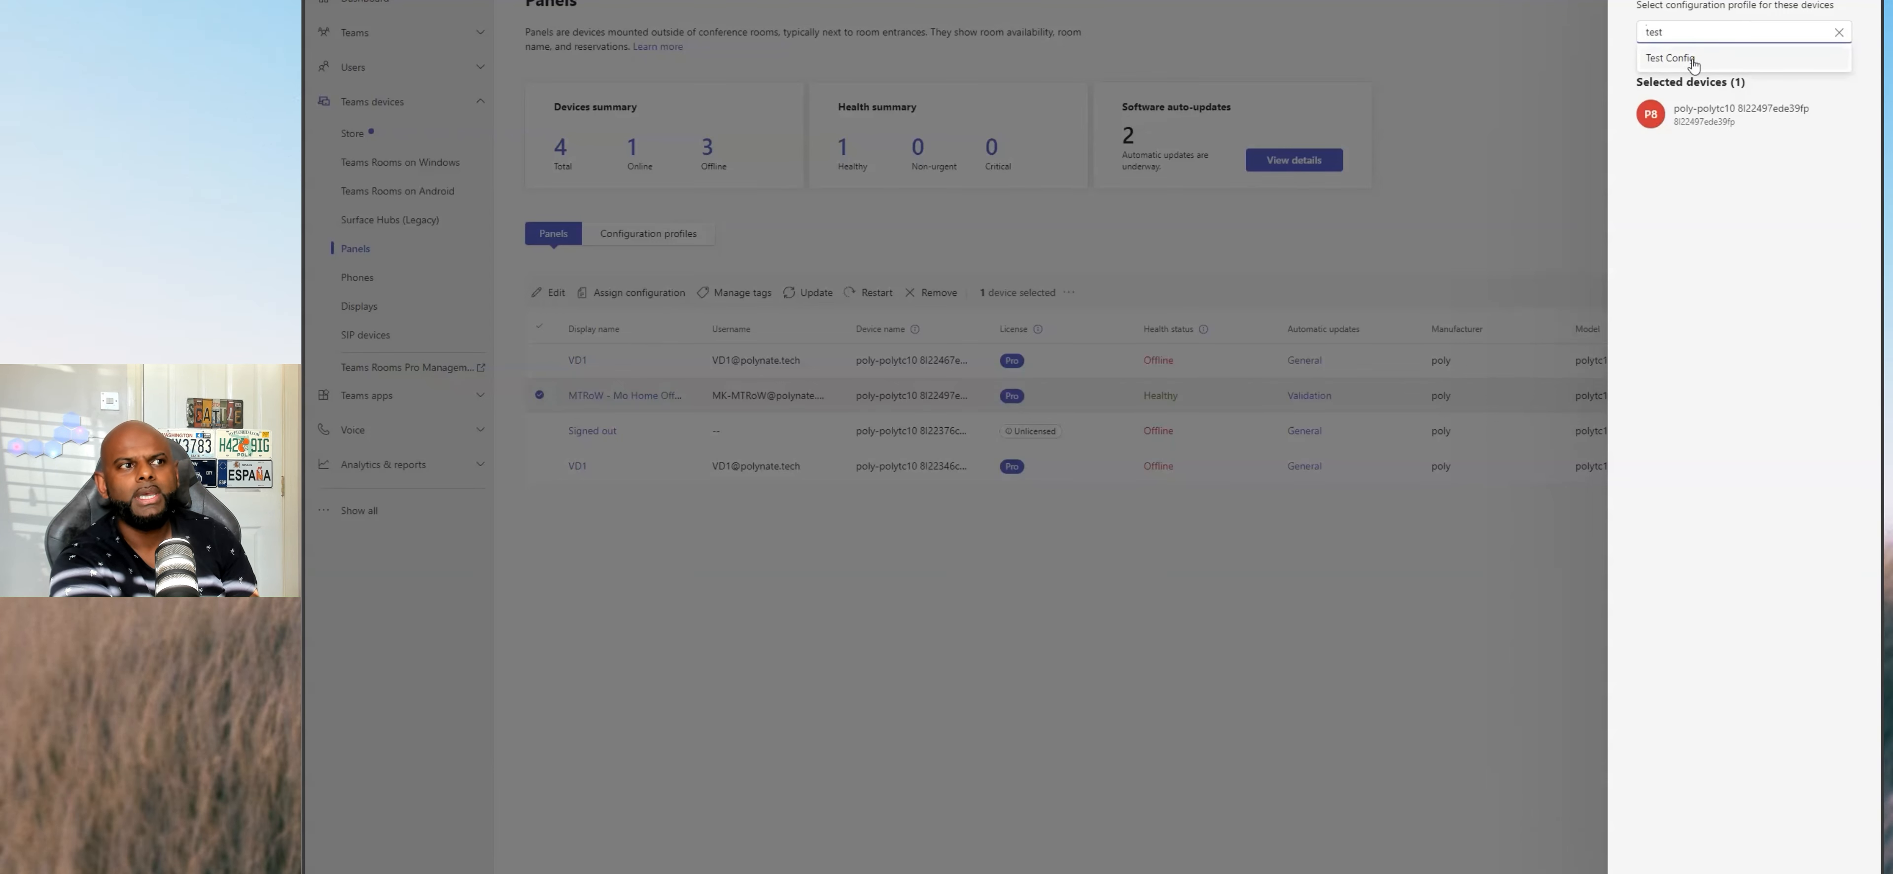
click(1694, 58)
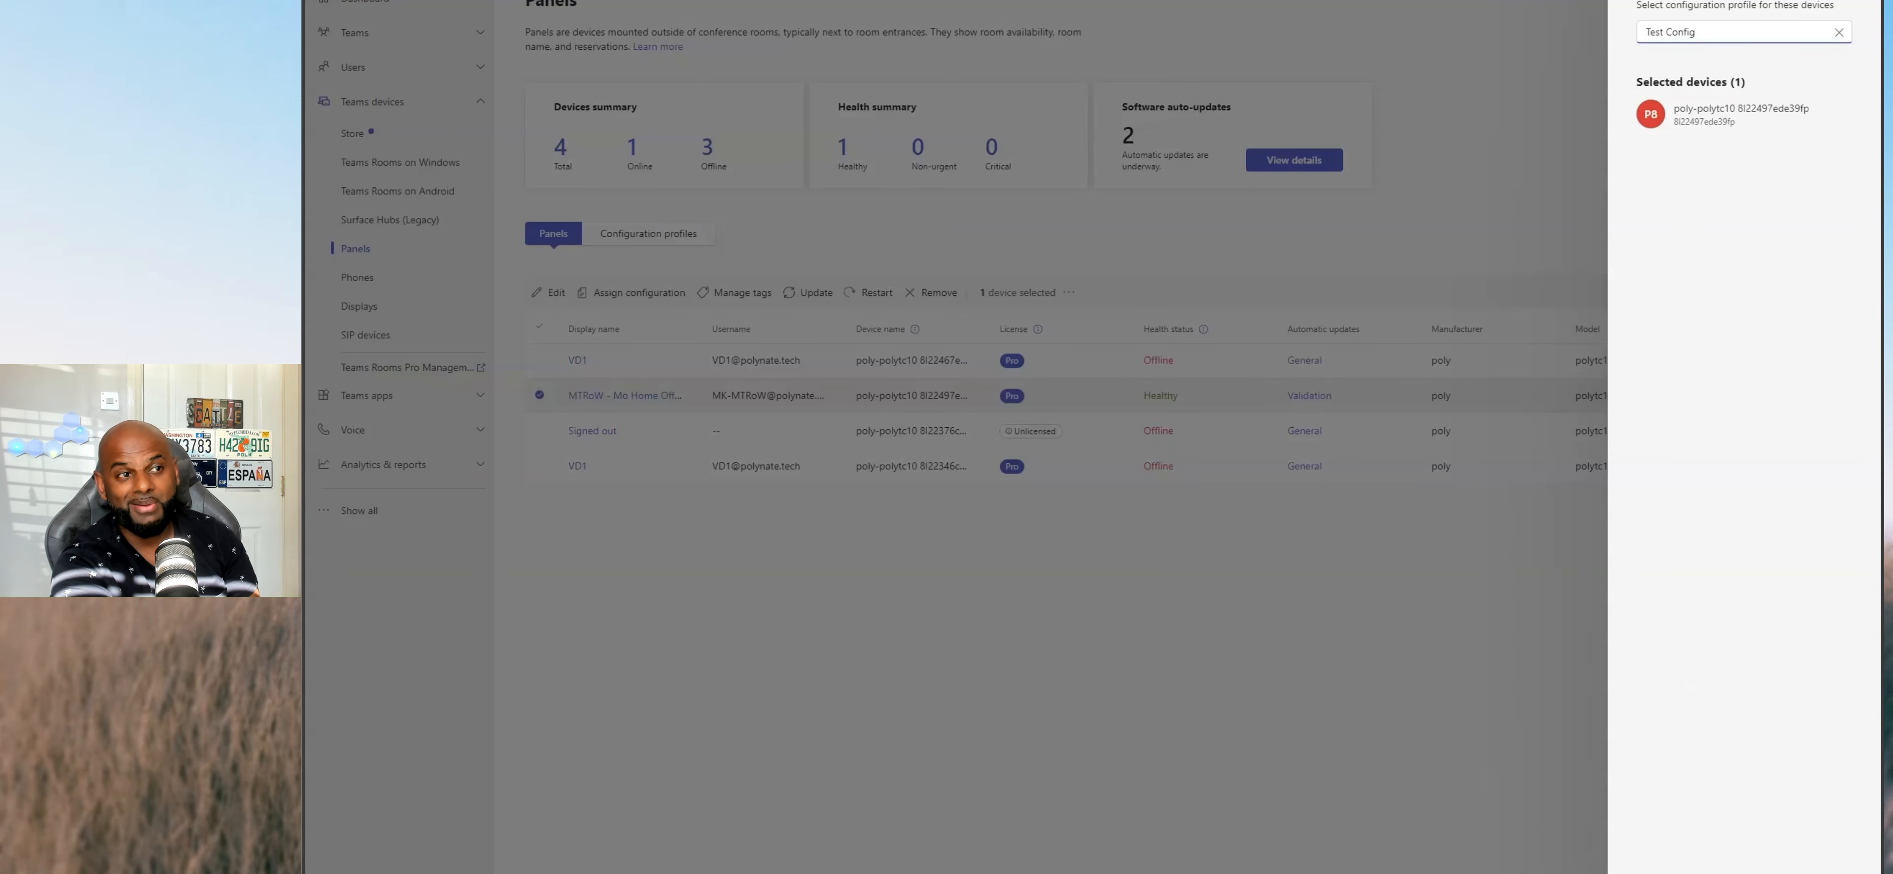
Replace the profile chosen for the panel with the existing home office profile
key(ctrl+a)
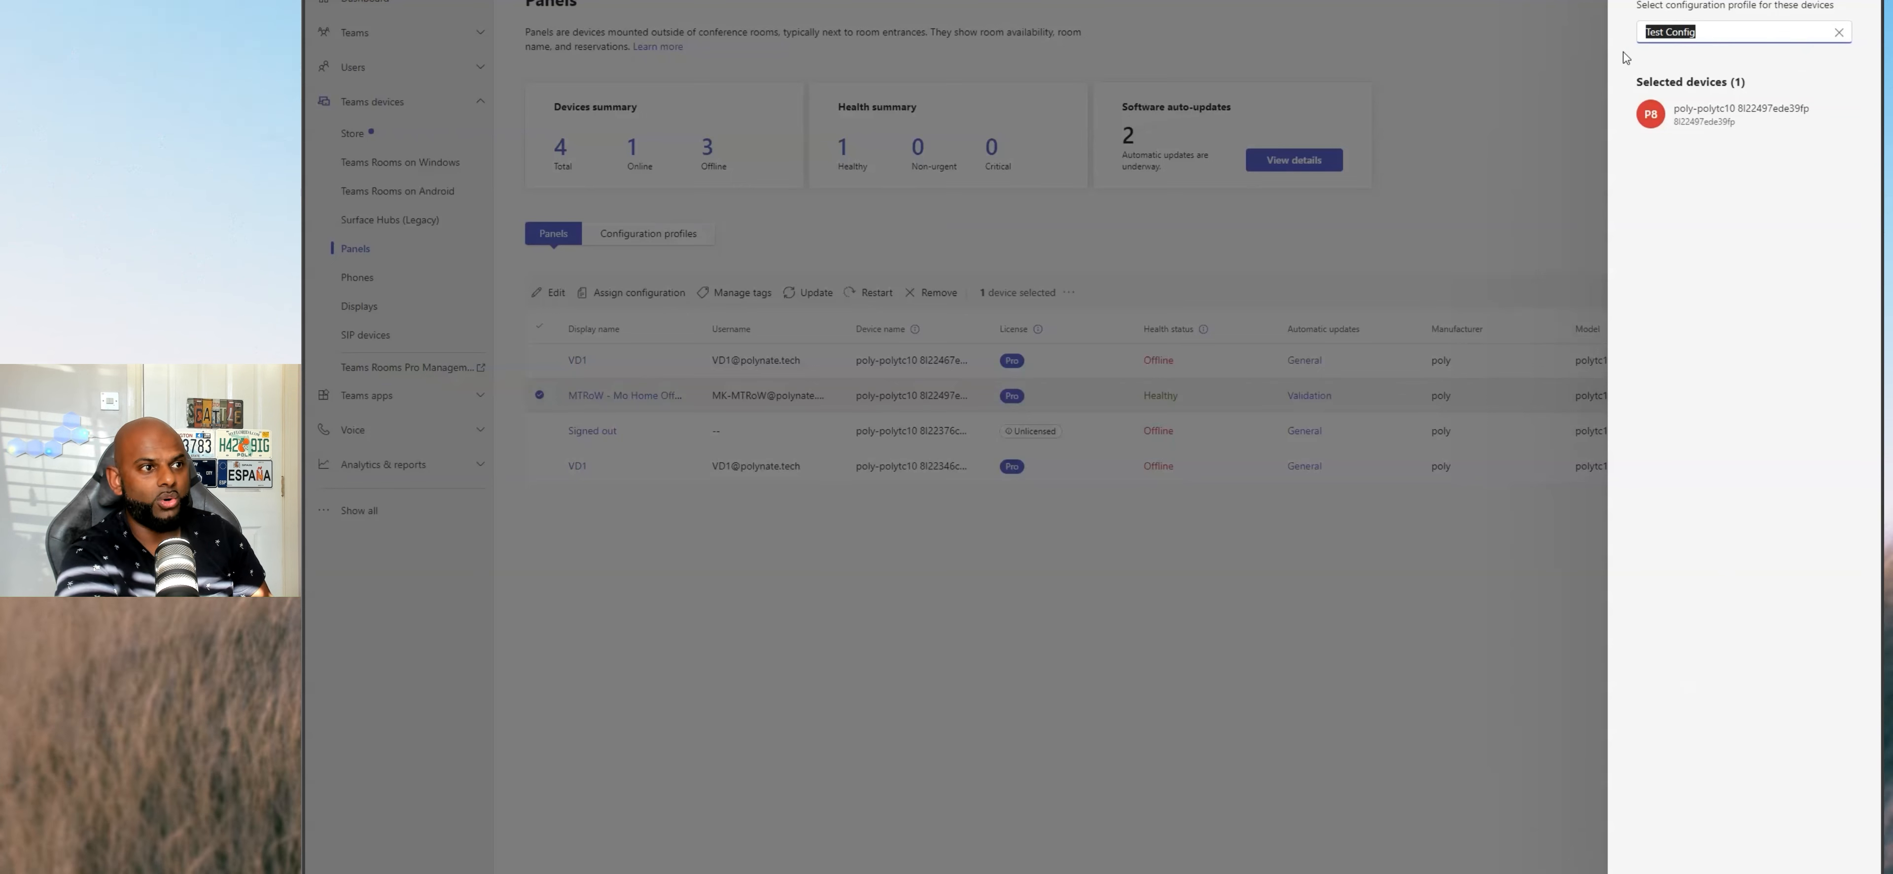
text(mo)
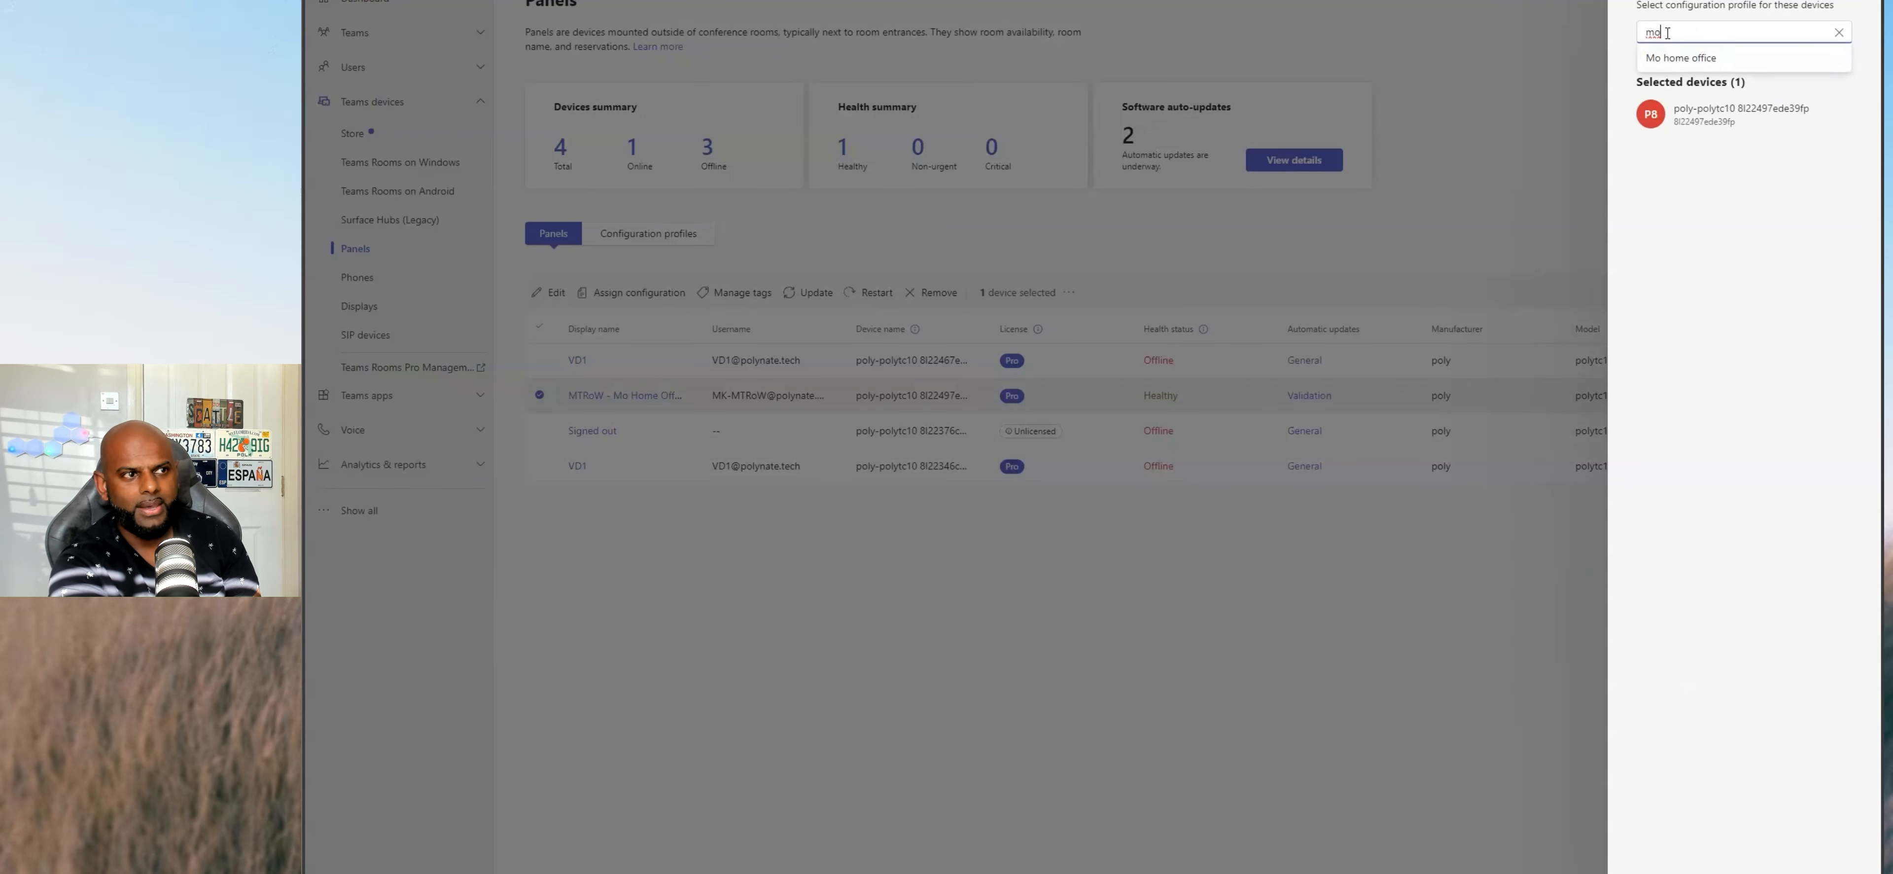
click(1688, 63)
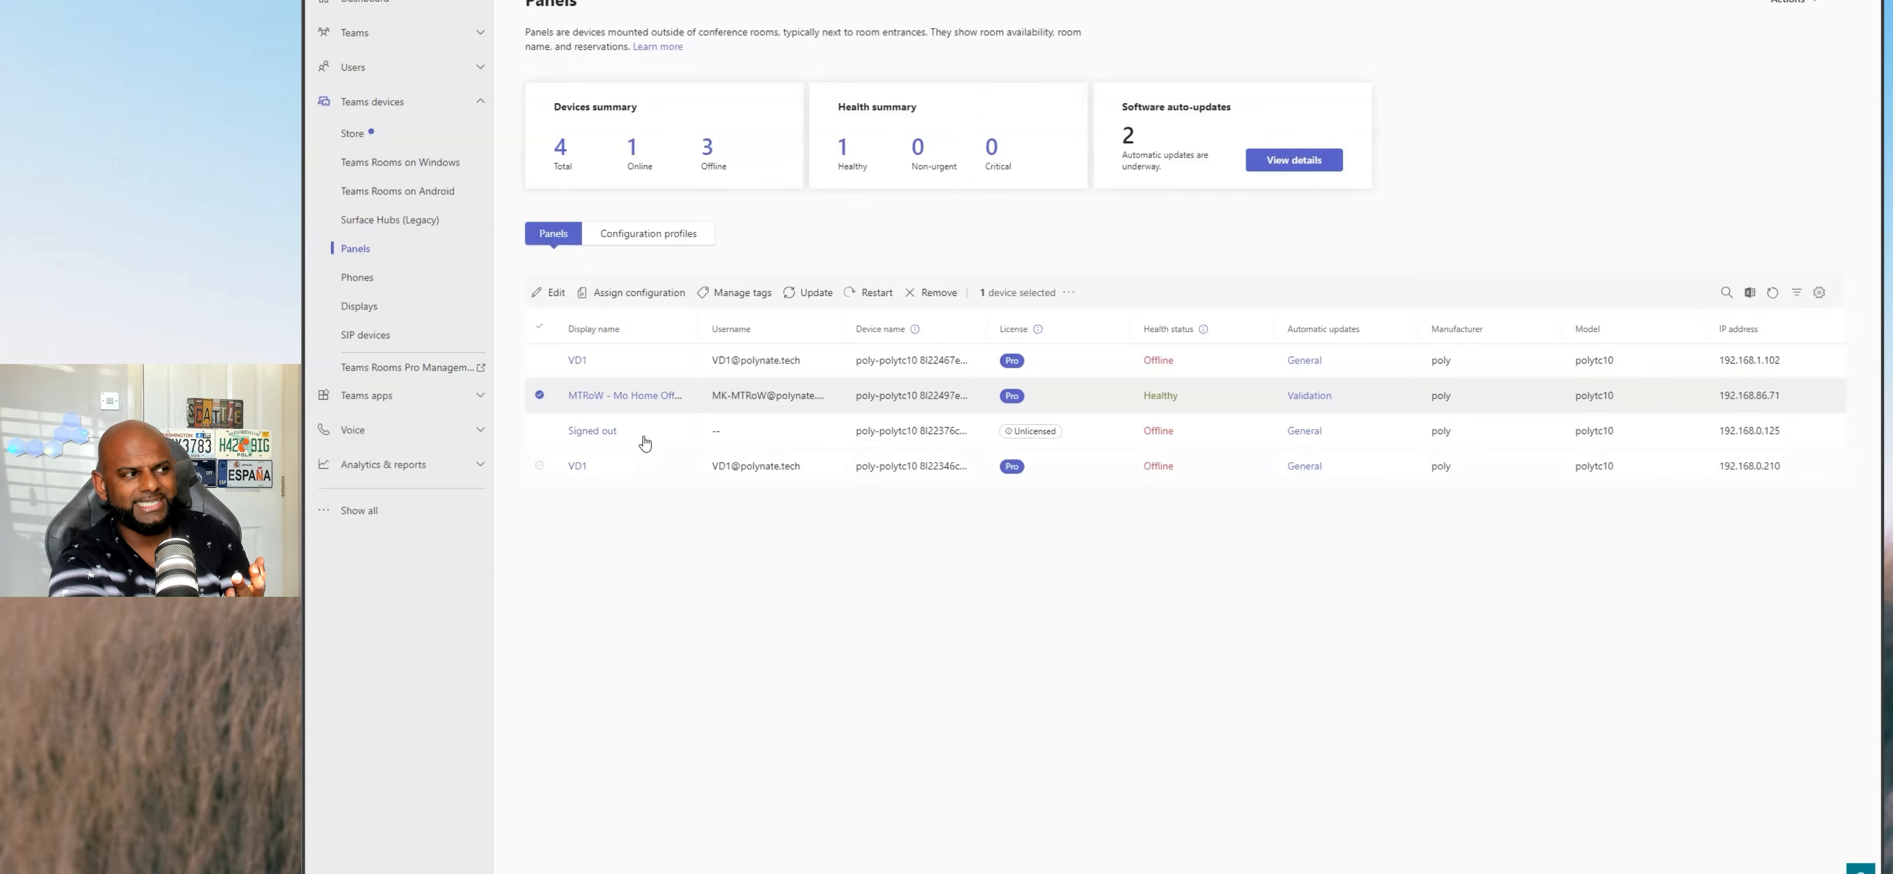
Open the home office panel's device page and view its history of actions
click(596, 398)
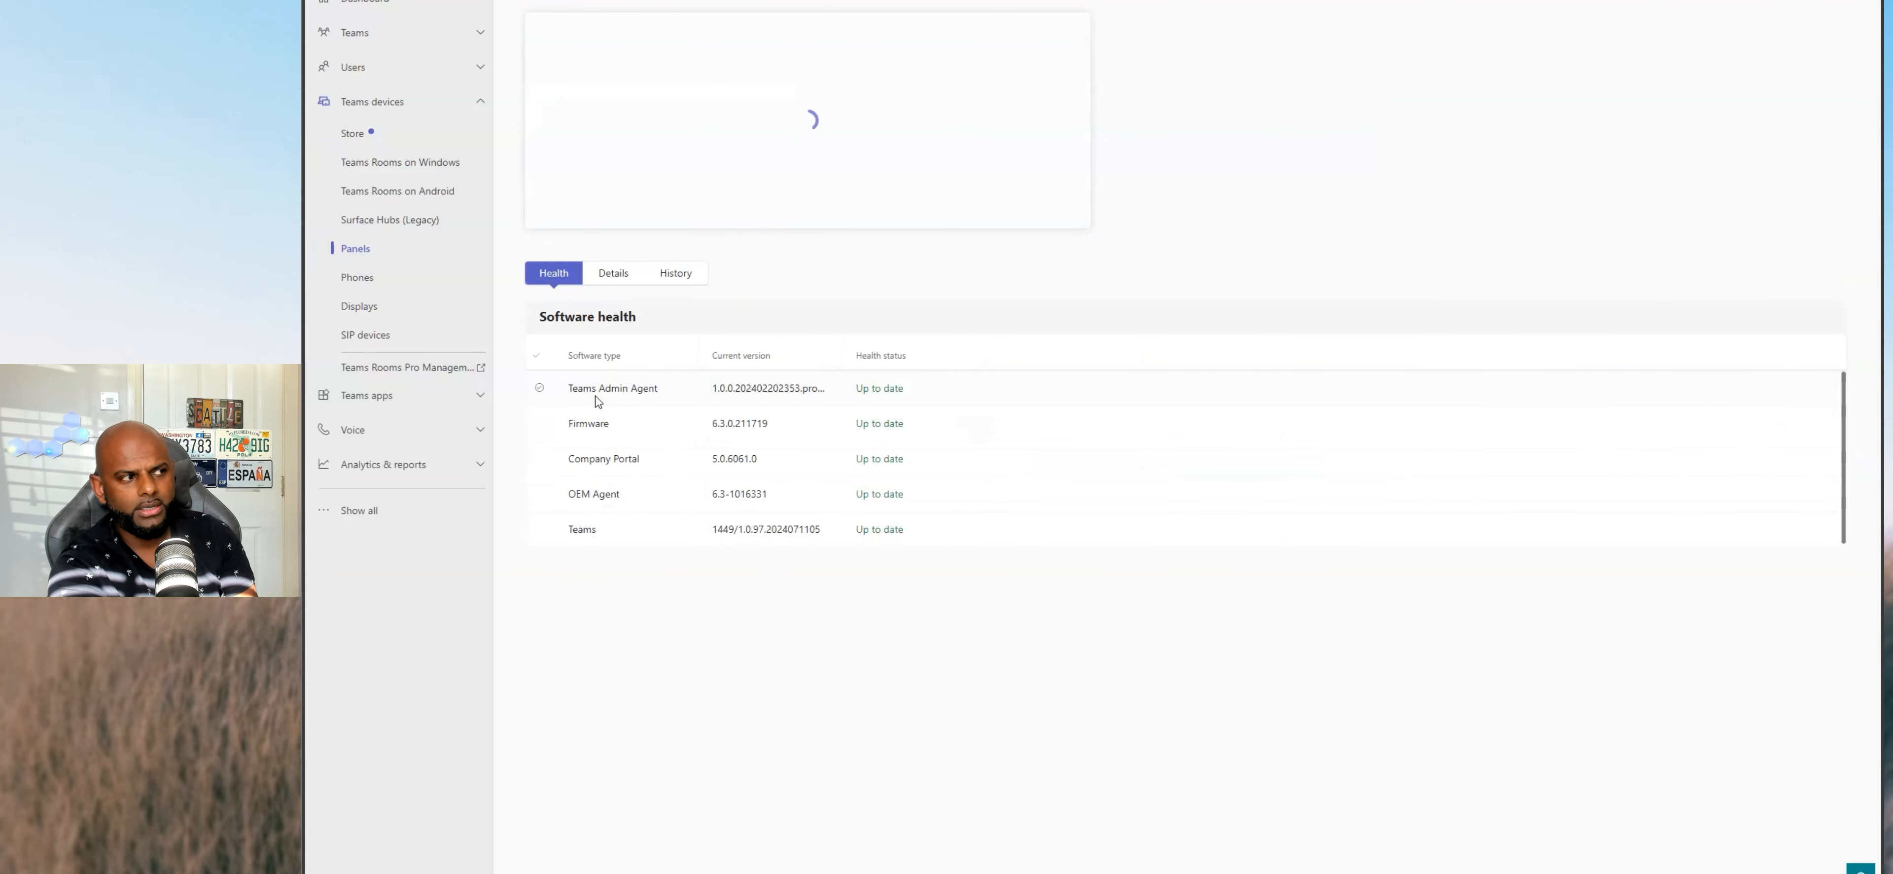
click(695, 272)
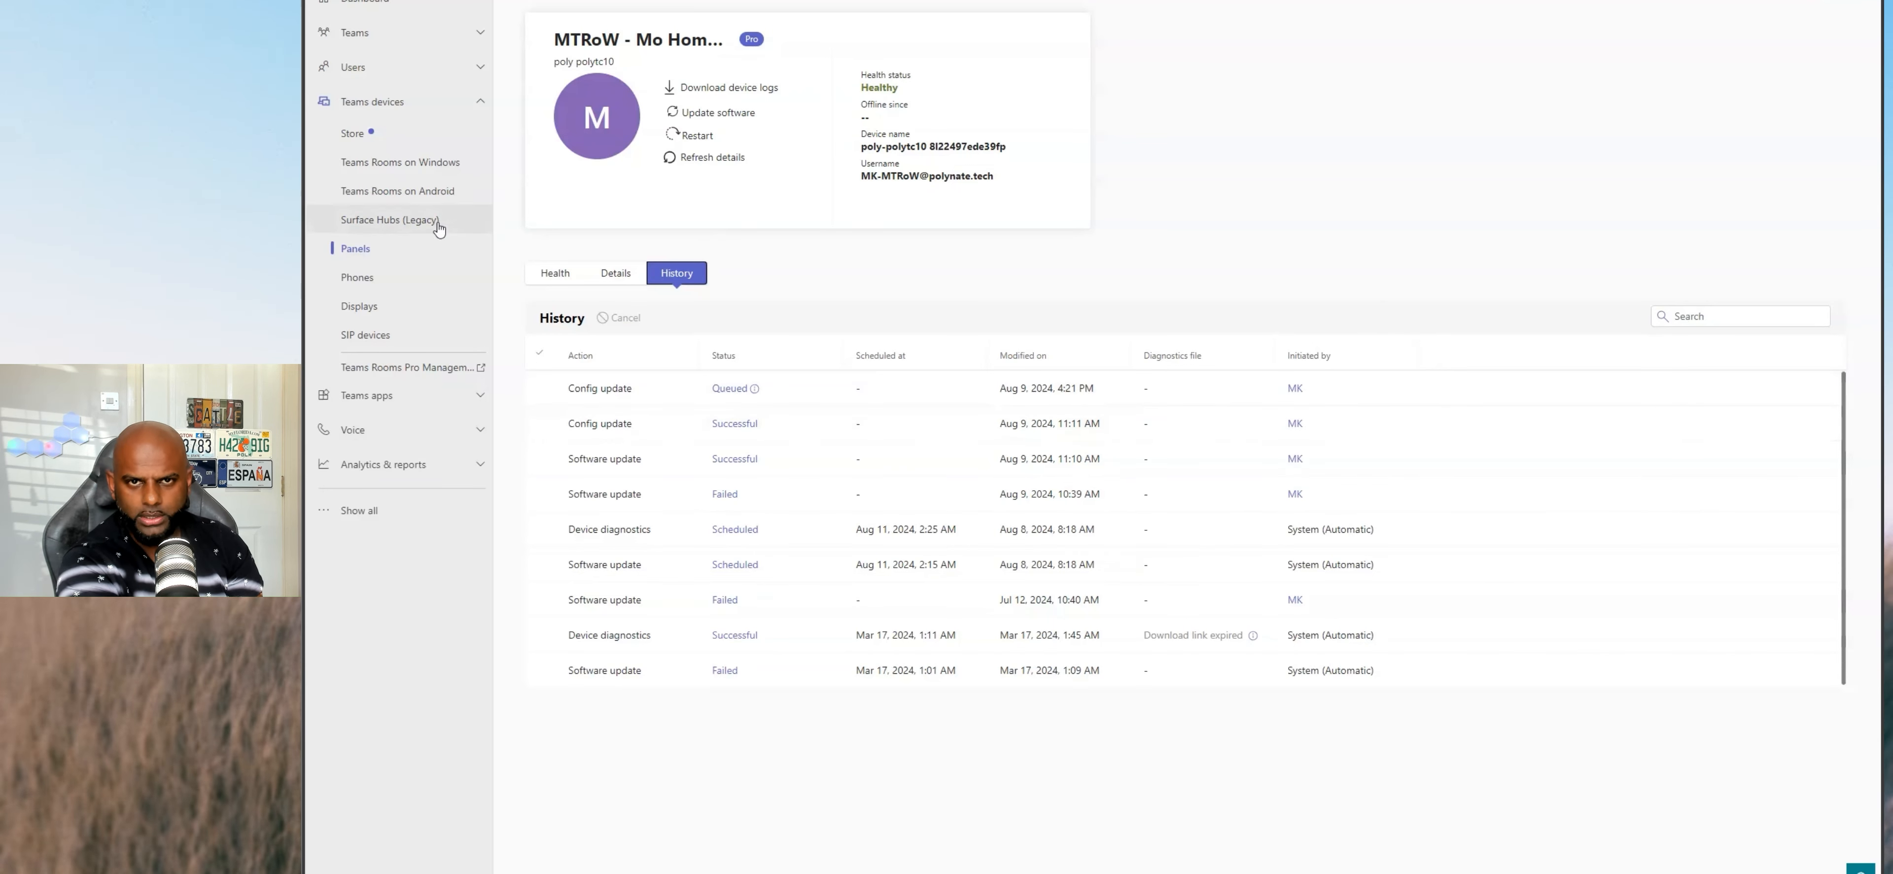
Start a new configuration profile for Teams Rooms on Android devices
click(419, 200)
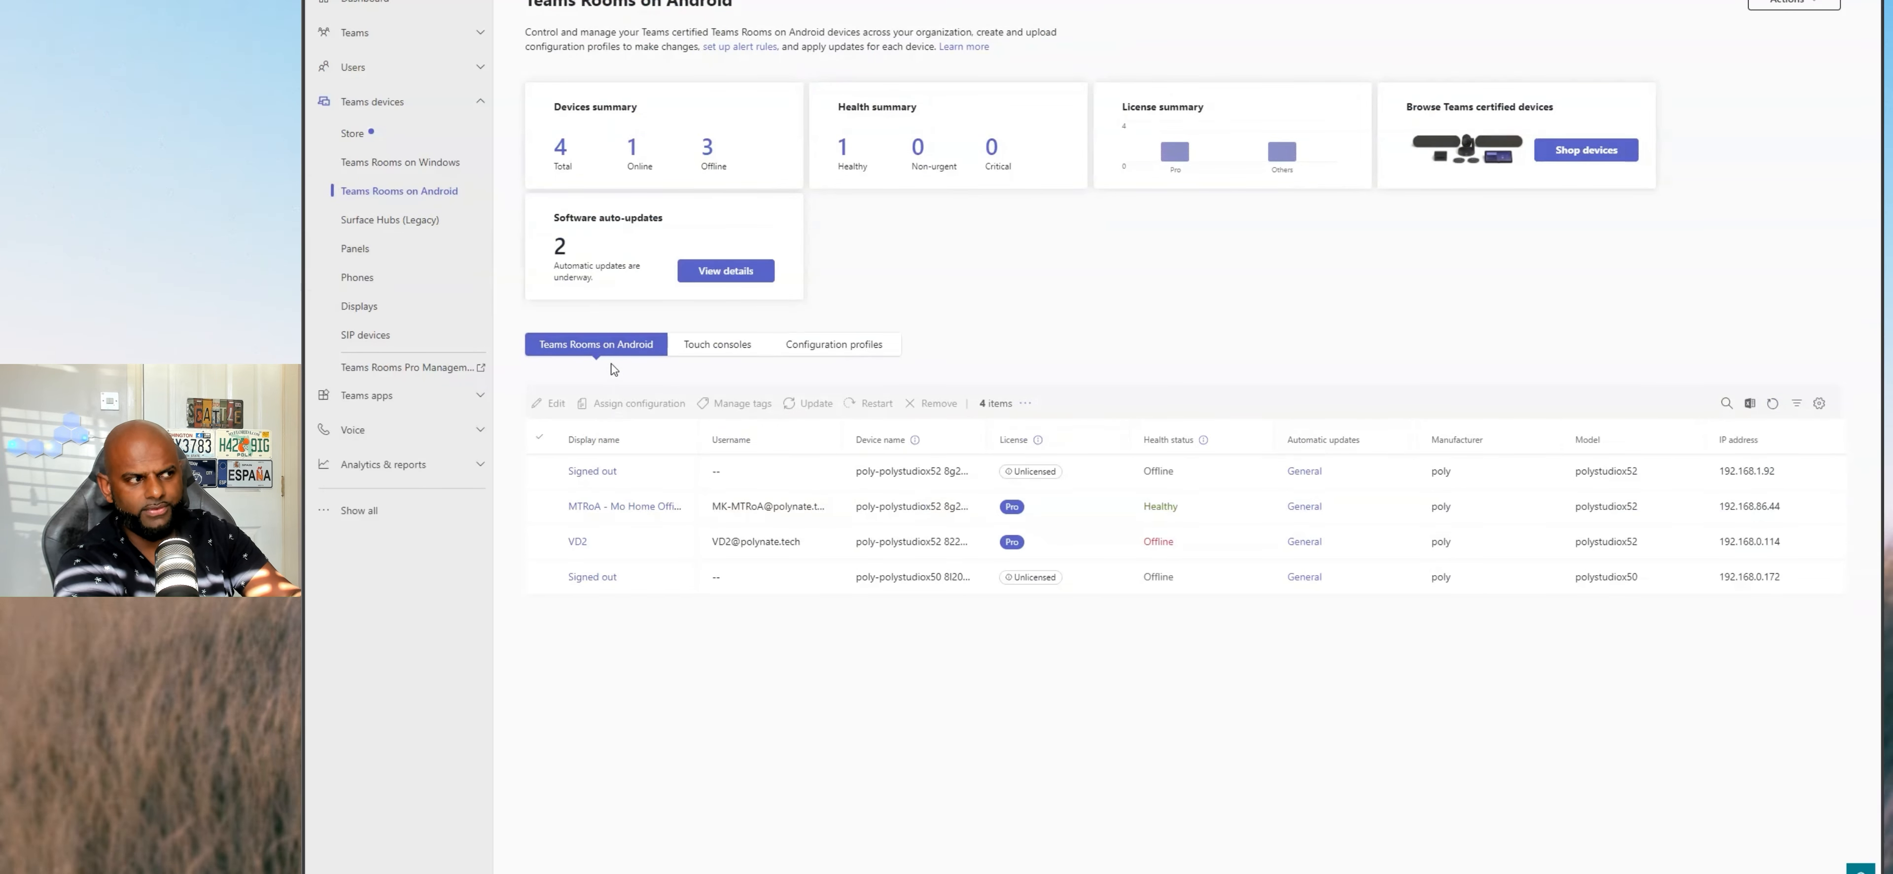
click(842, 351)
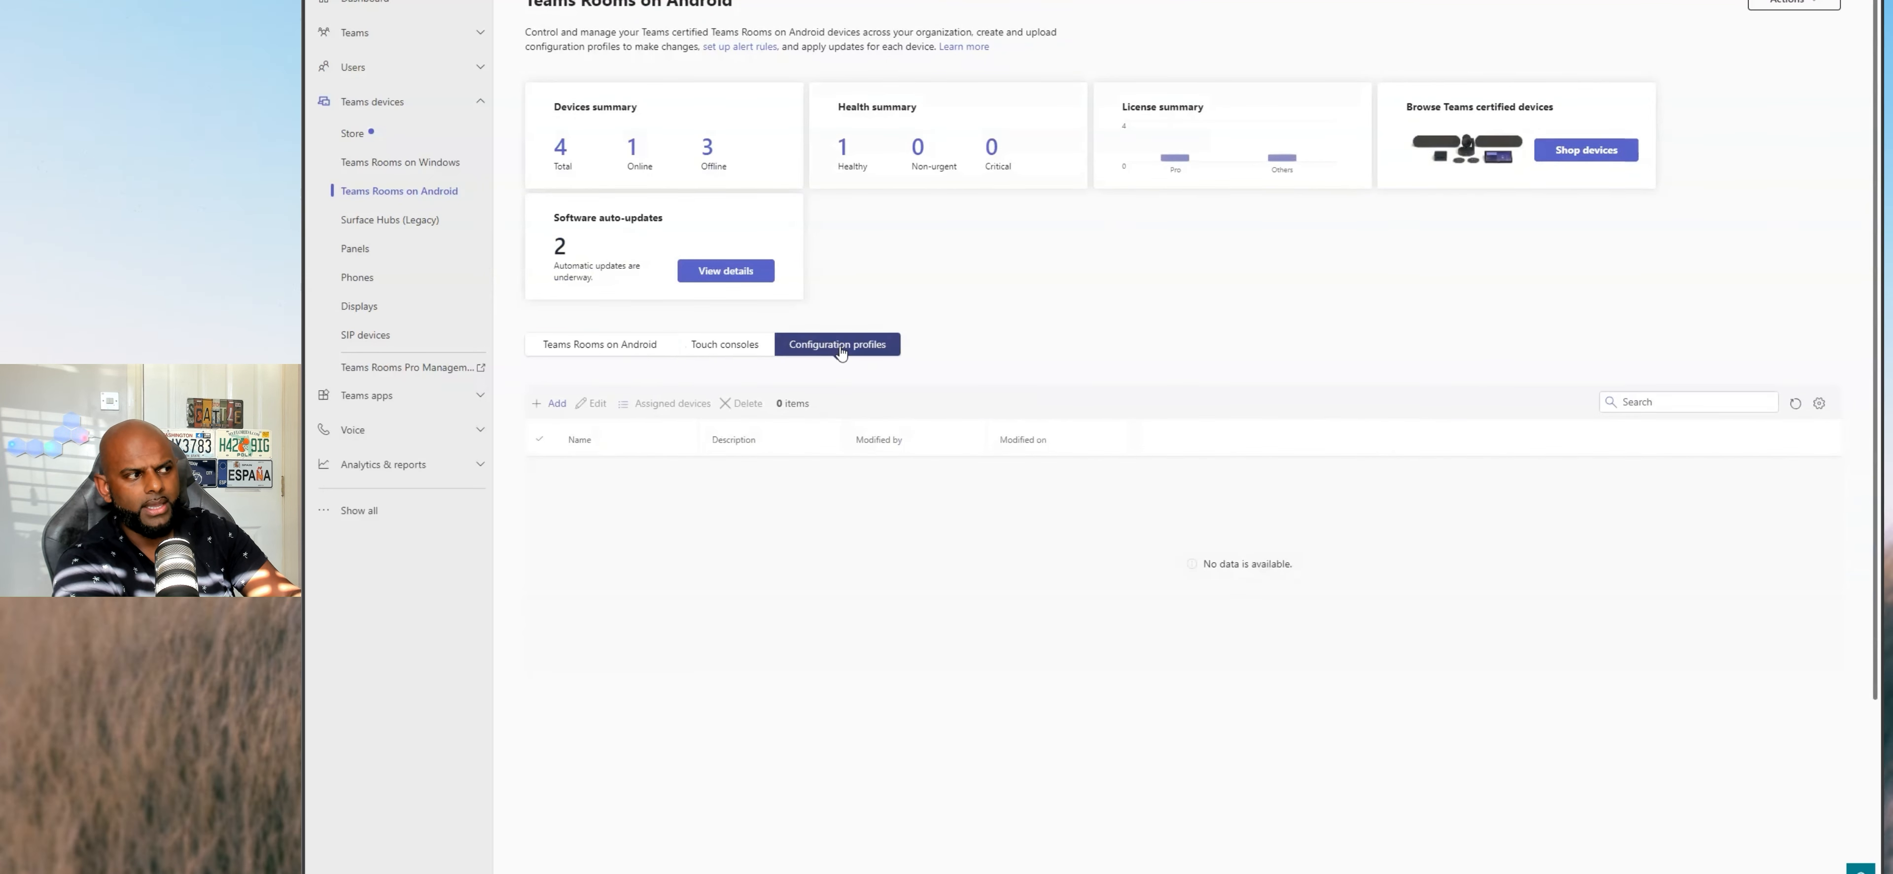
click(556, 404)
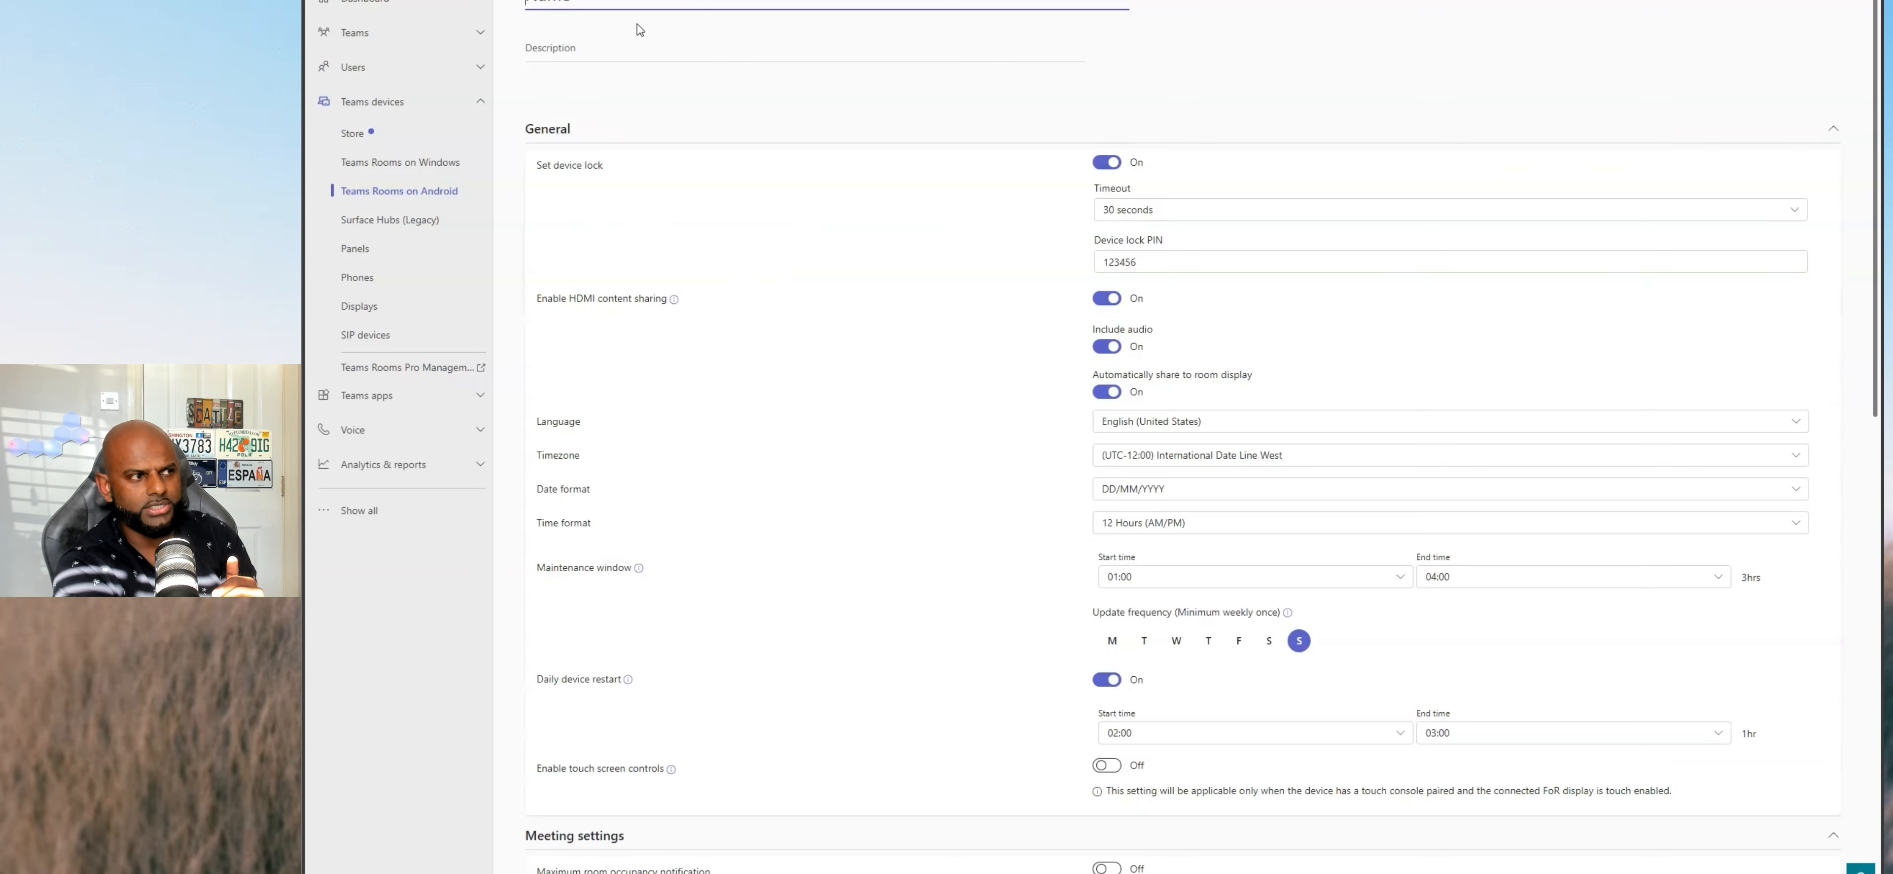
Review the general, meeting, device and network settings offered in the new Teams Rooms on Android profile
scroll(828, 393, down, 4)
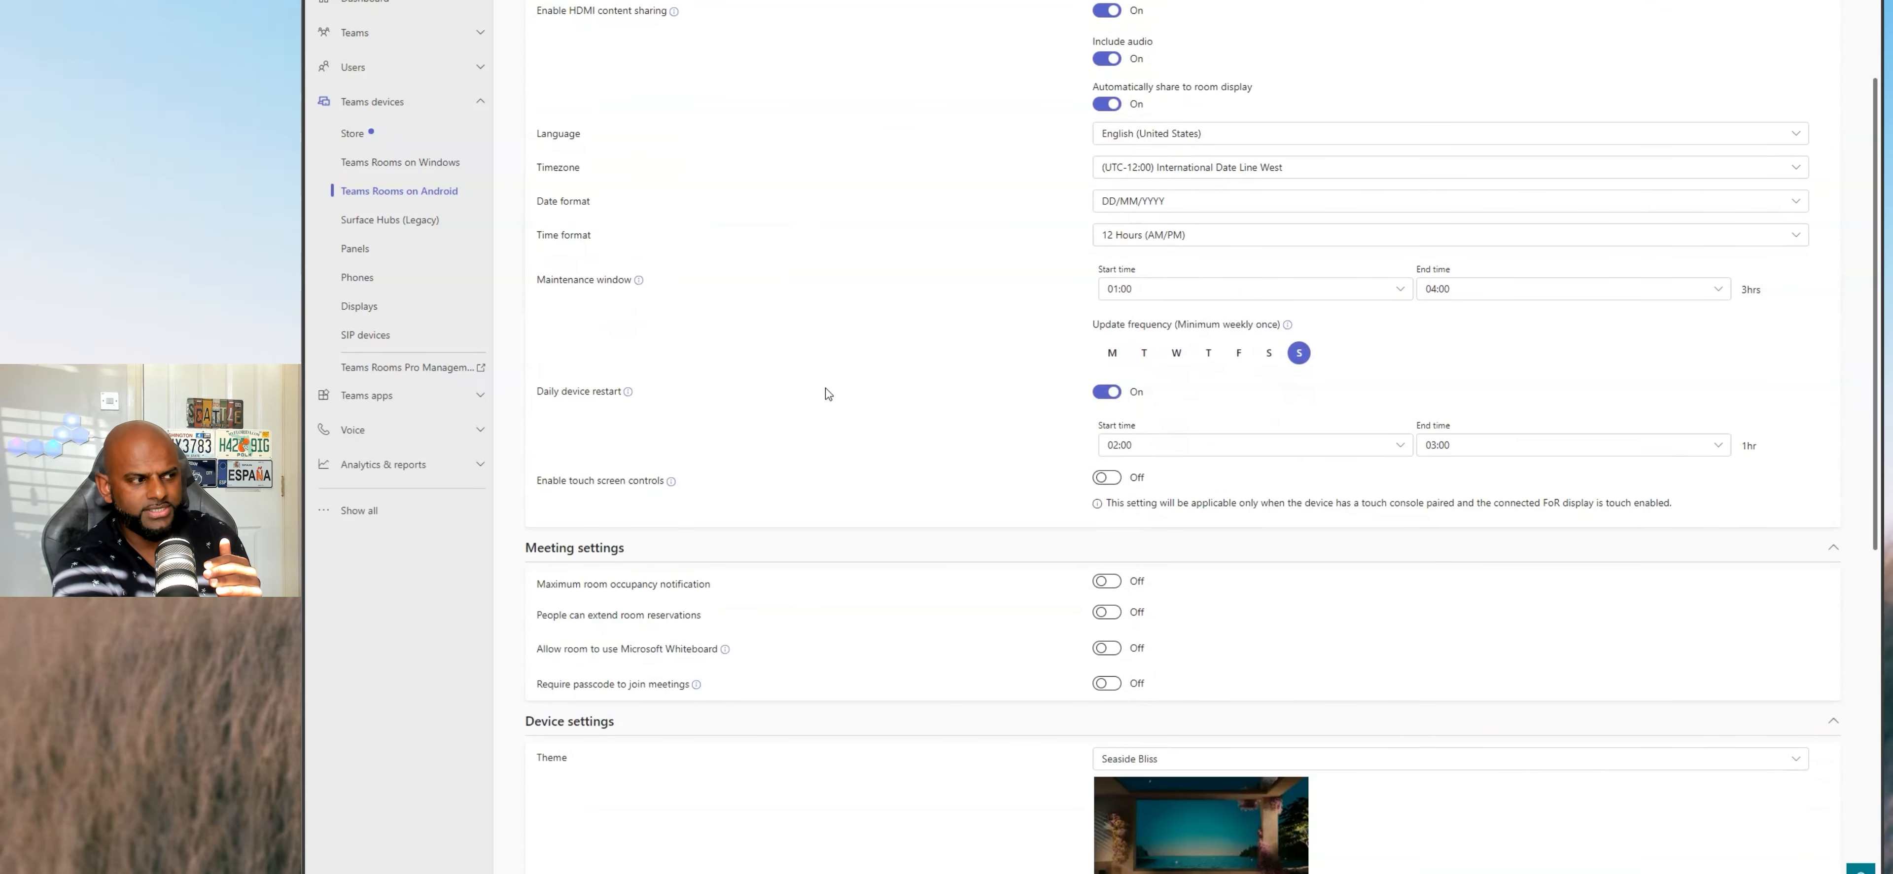
scroll(828, 393, down, 2)
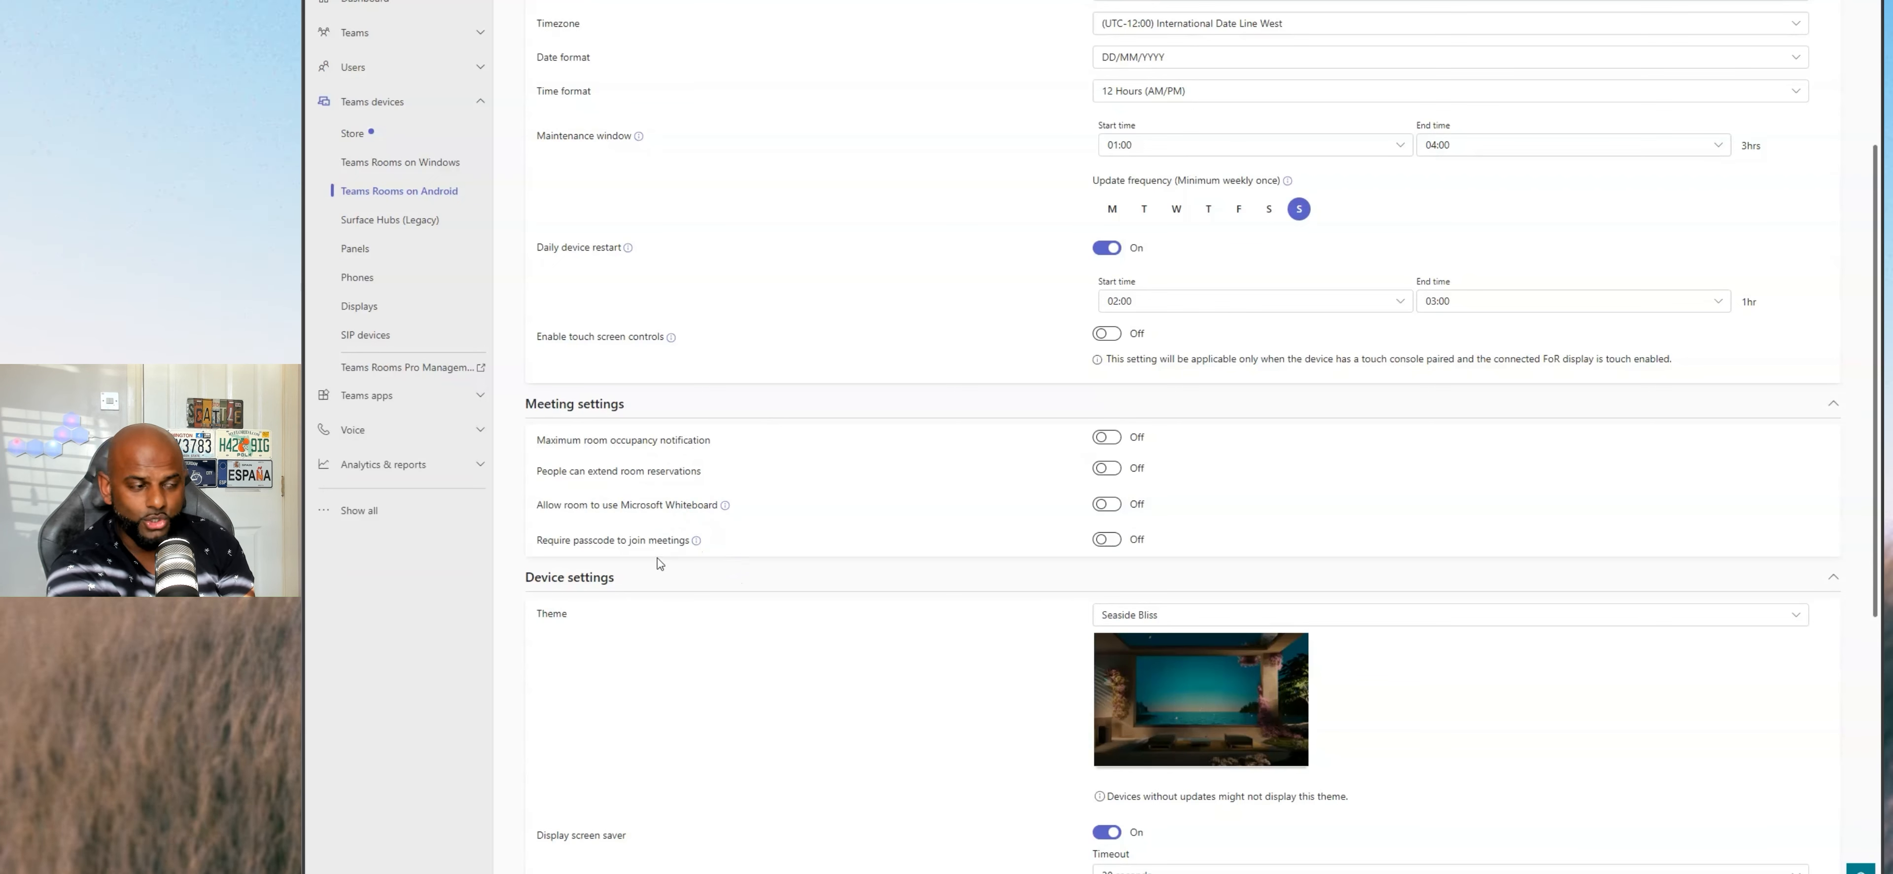
scroll(693, 507, down, 3)
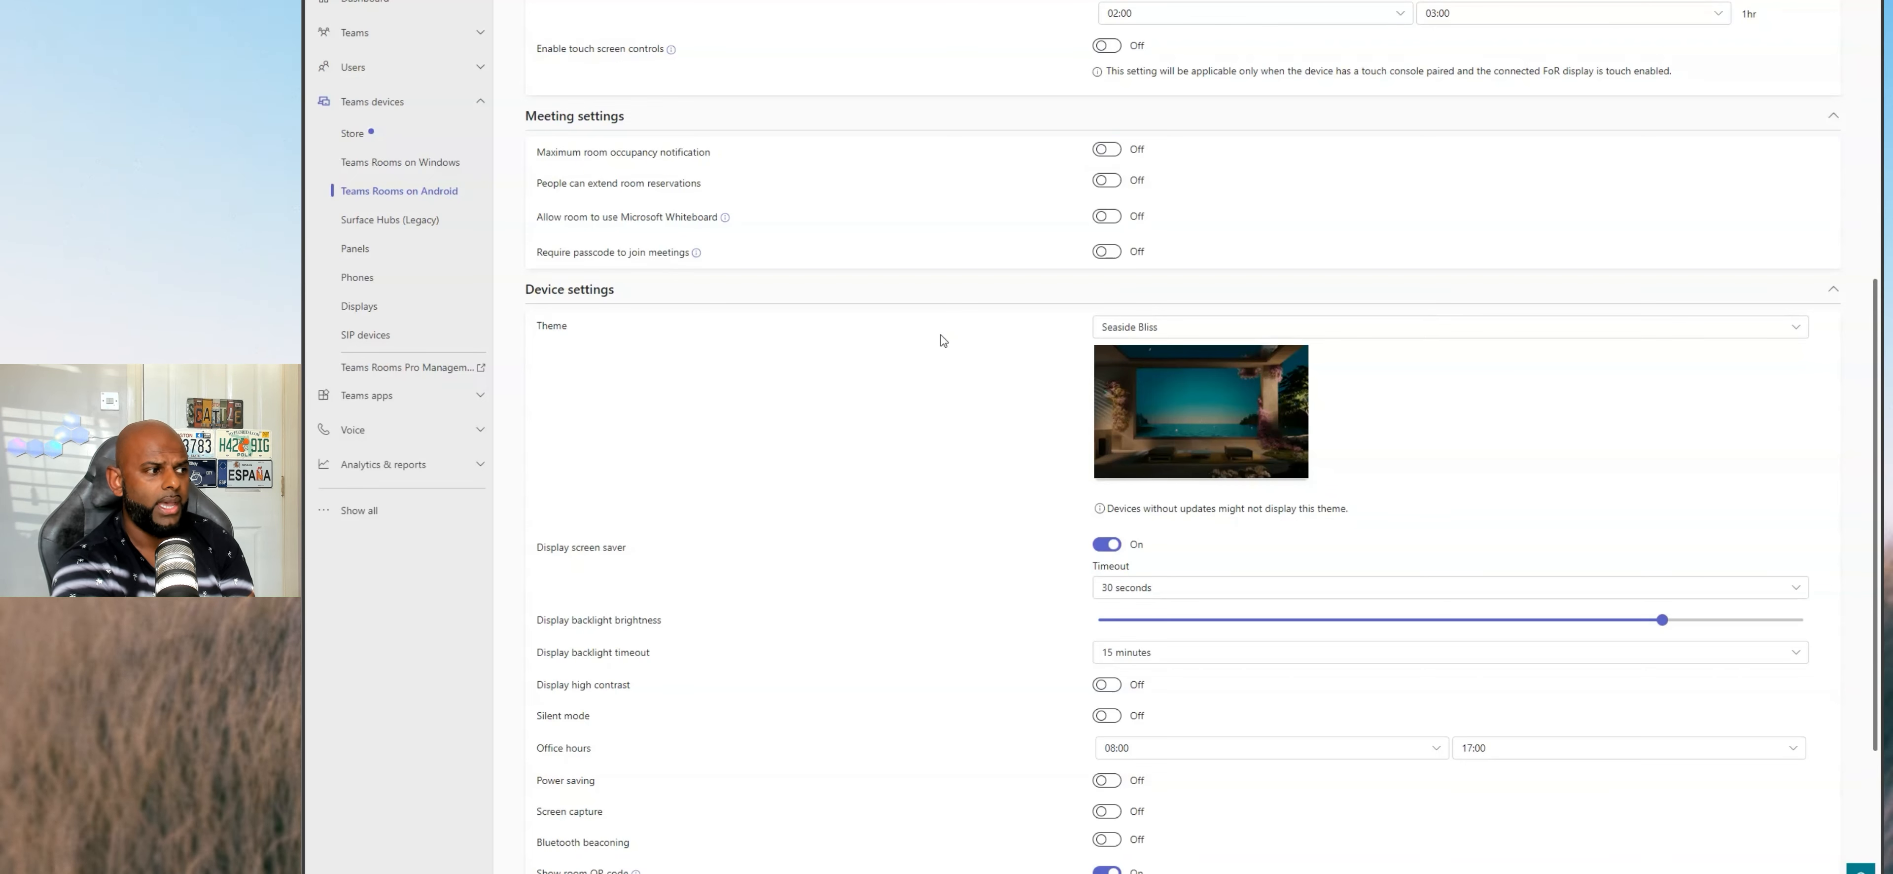
scroll(972, 463, down, 5)
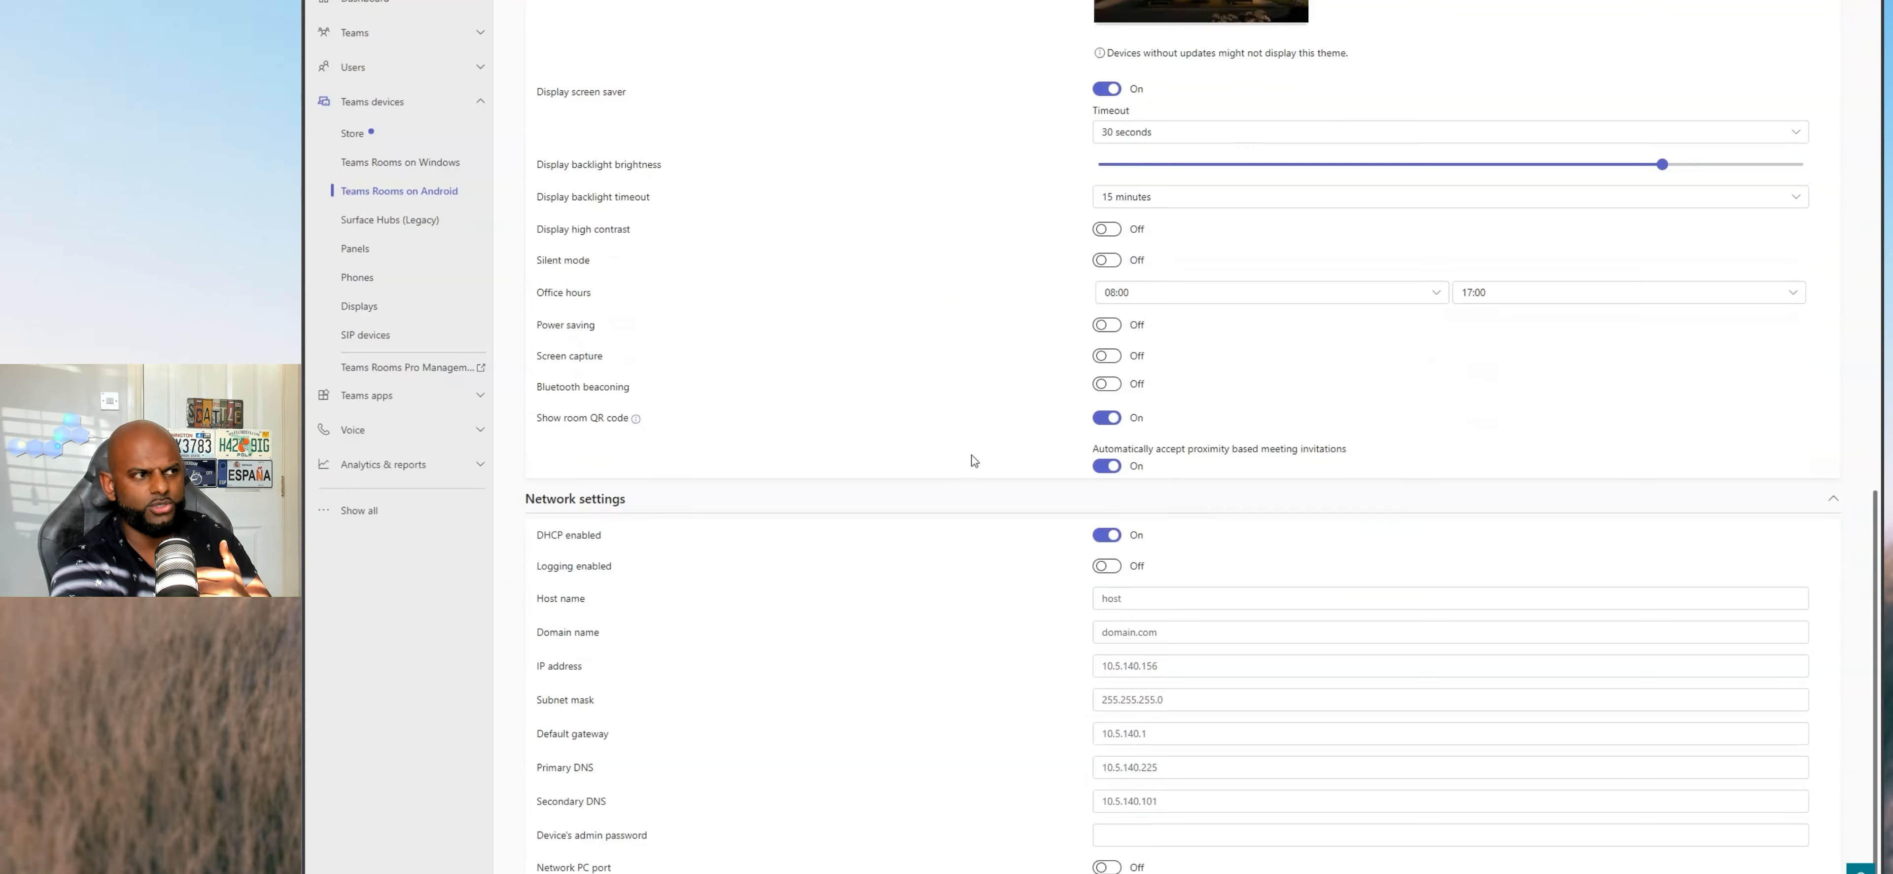
scroll(974, 461, up, 15)
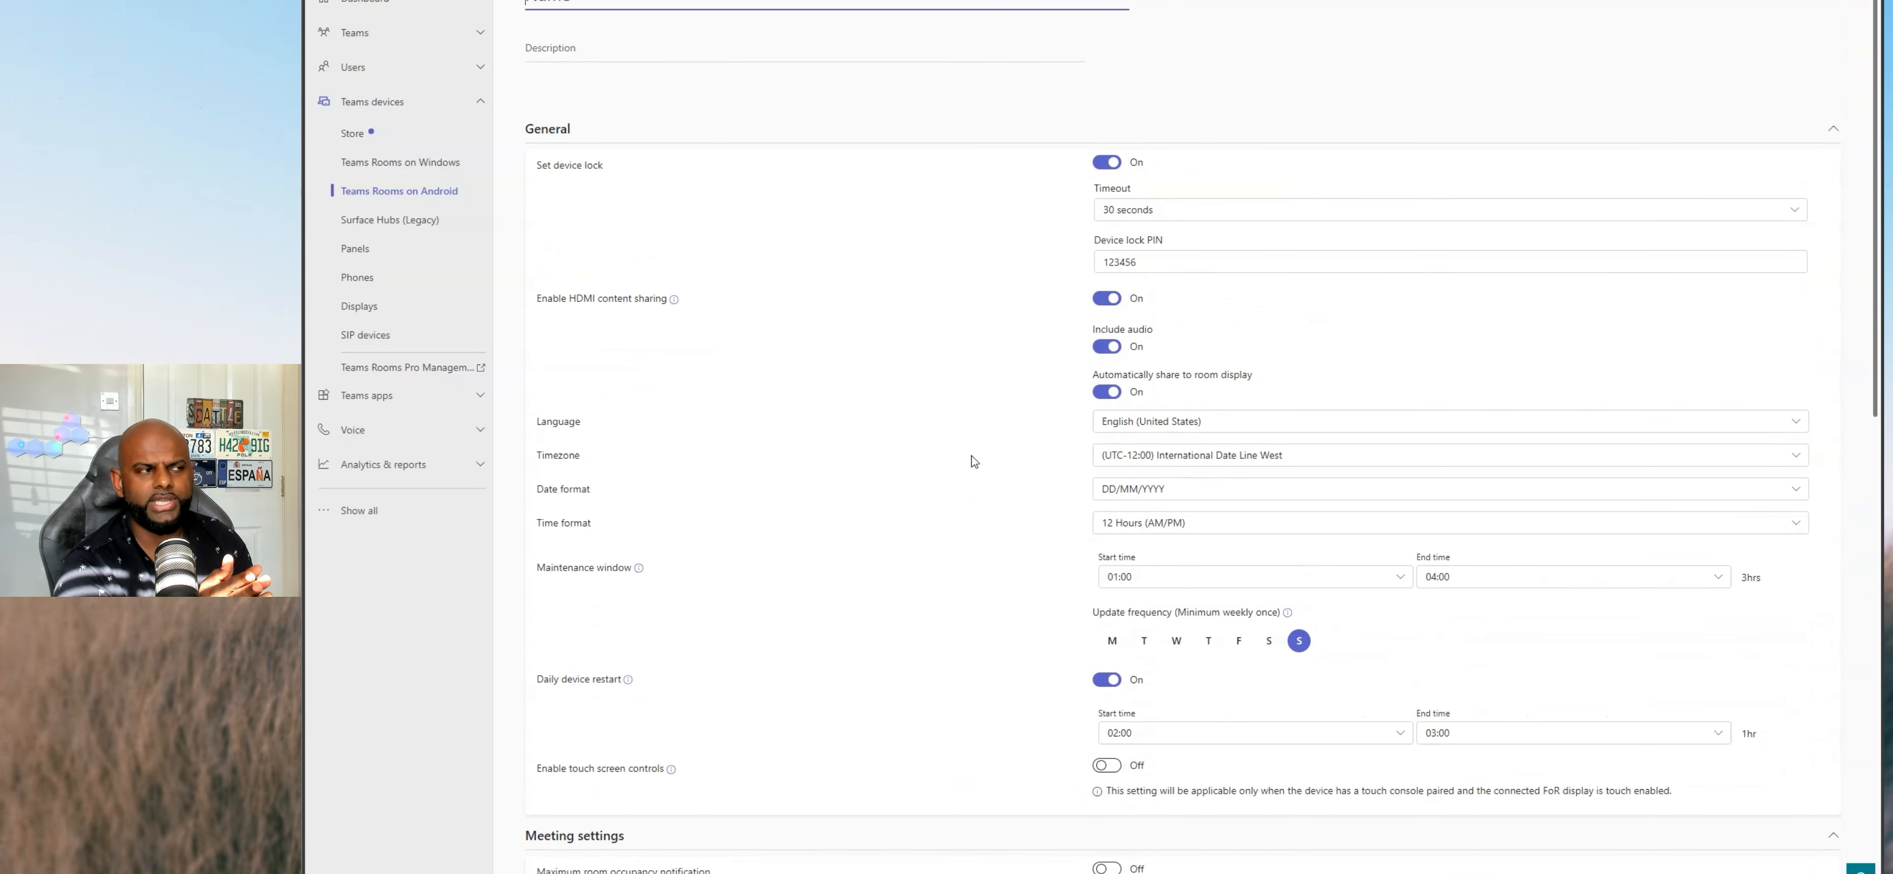